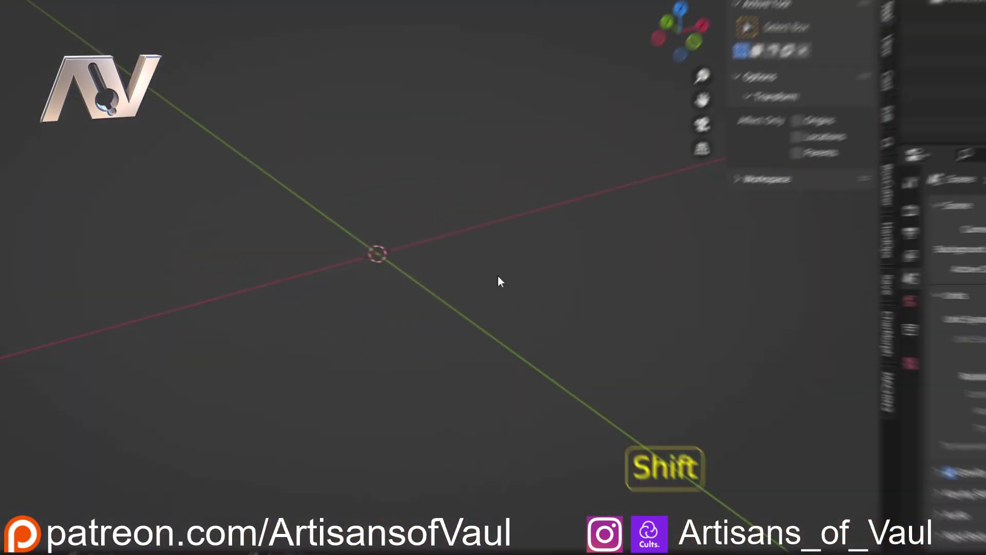
Add a mesh cylinder at the origin with 128 vertices and a radius of 75/2
{"action": "key", "text": "shift+a"}
{"action": "mouse_move", "coordinate": [463, 235]}
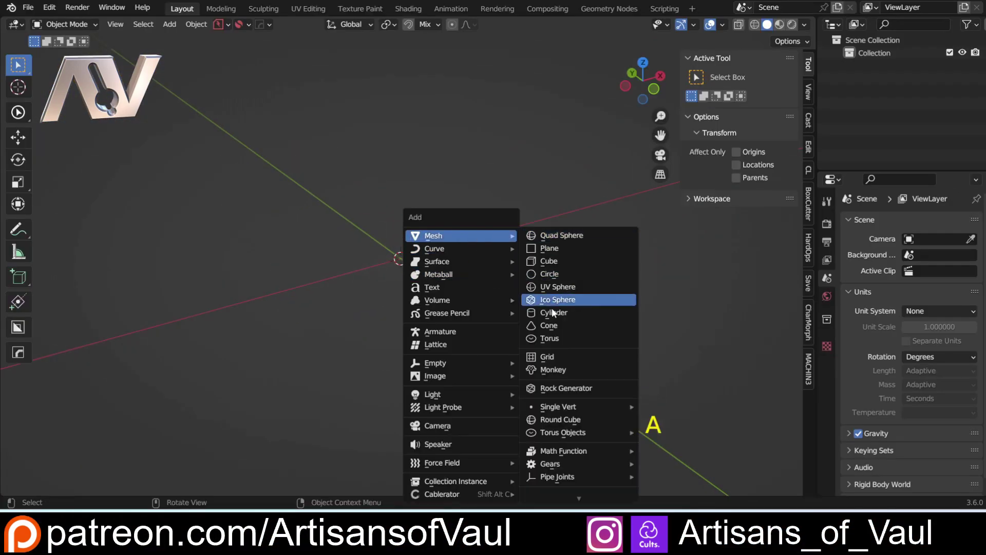
{"action": "left_click", "coordinate": [553, 313]}
{"action": "left_click", "coordinate": [182, 332]}
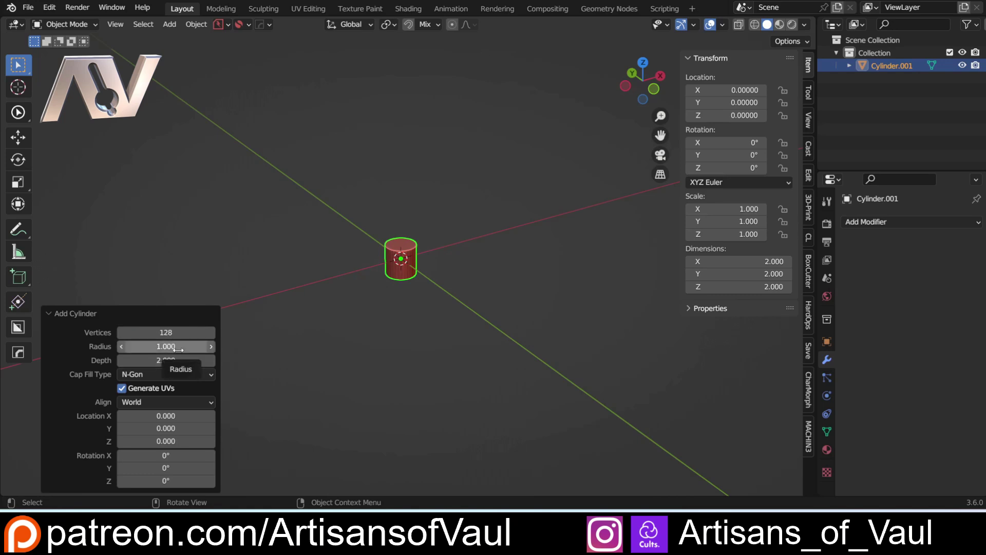
{"action": "left_click", "coordinate": [179, 348]}
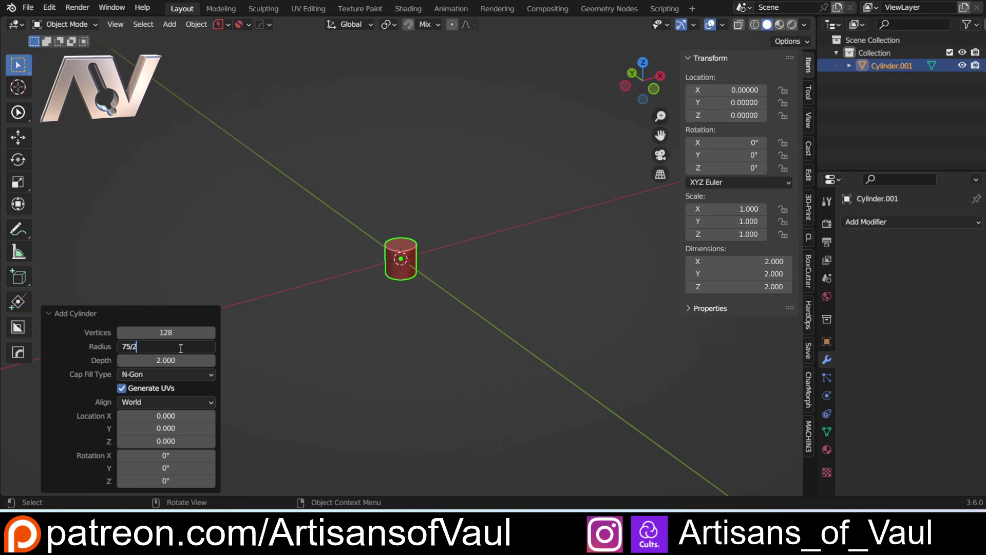
{"action": "key", "text": "Return"}
Set the new cylinder's depth to 30
{"action": "scroll", "coordinate": [470, 269], "scroll_direction": "down", "scroll_amount": 6}
{"action": "middle_click_drag", "start_coordinate": [430, 303], "coordinate": [226, 357]}
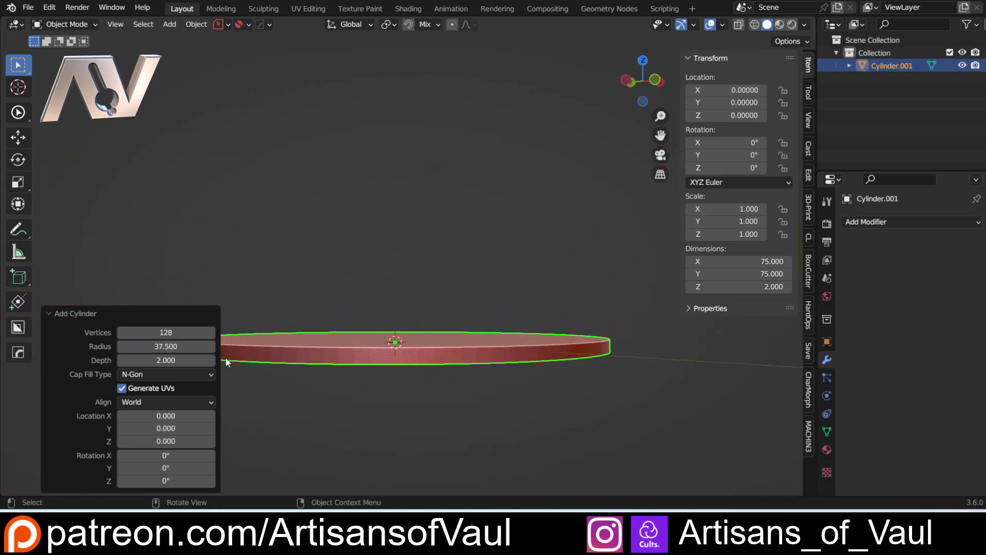
{"action": "left_click", "coordinate": [165, 361]}
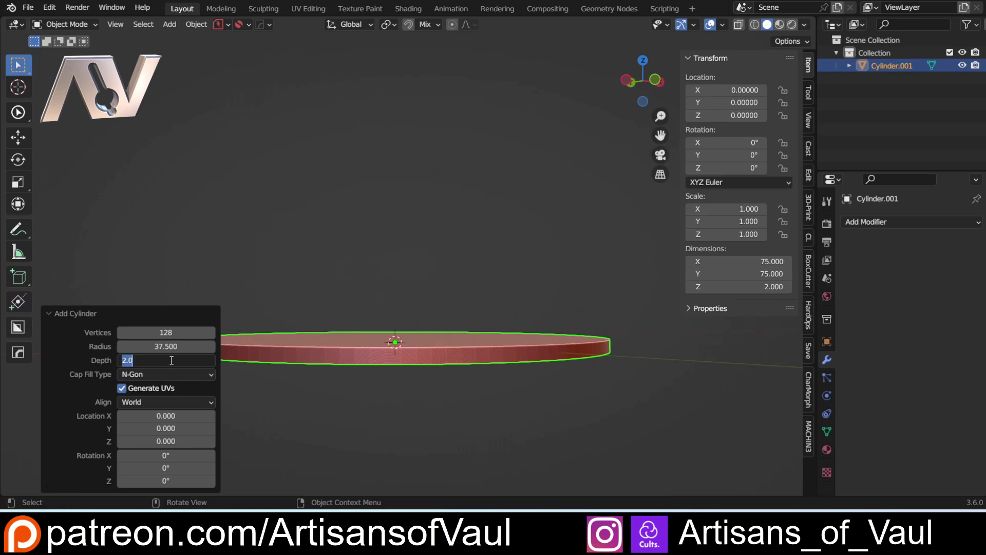
{"action": "type", "text": "30"}
{"action": "key", "text": "Return"}
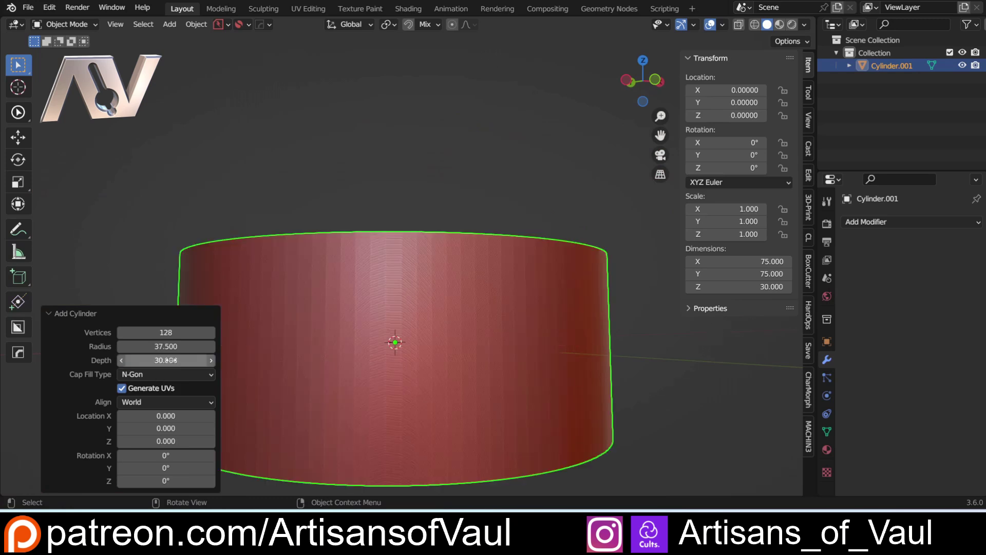
Duplicate the cylinder, leaving the copy in exactly the same place as the original
{"action": "middle_click_drag", "start_coordinate": [484, 199], "coordinate": [396, 308]}
{"action": "scroll", "coordinate": [426, 324], "scroll_direction": "up", "scroll_amount": 1}
{"action": "key", "text": "alt+a"}
{"action": "left_click", "coordinate": [396, 308]}
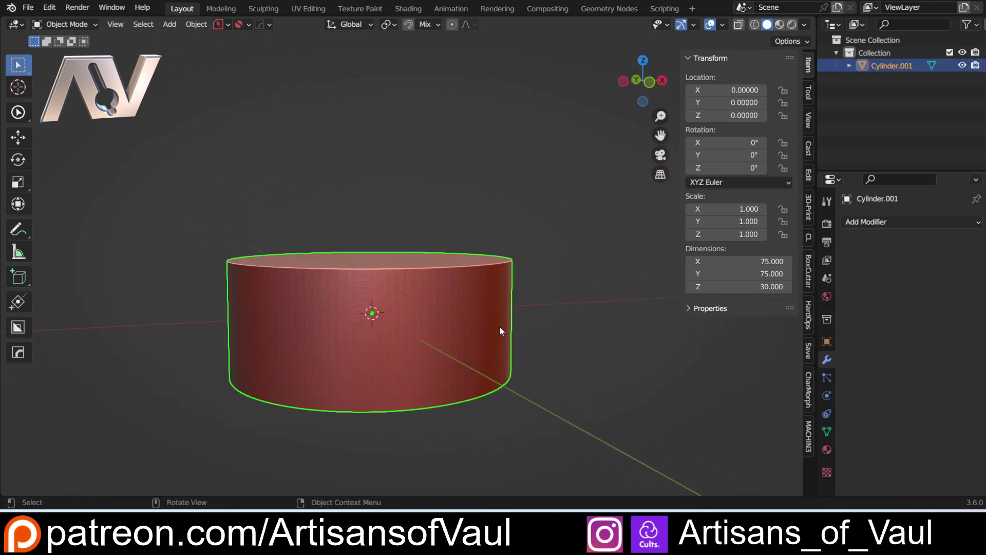
{"action": "key", "text": "shift+d"}
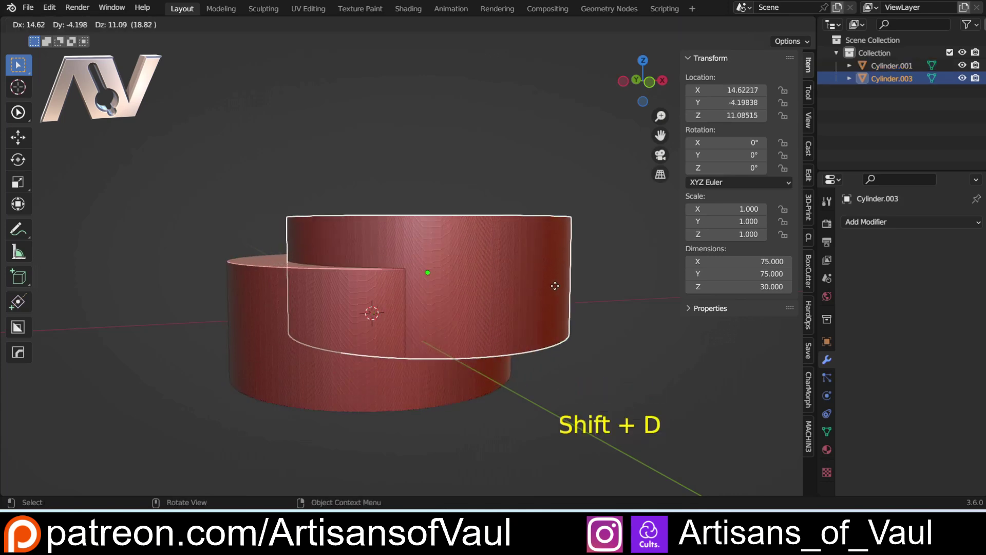
{"action": "right_click", "coordinate": [554, 286]}
Shorten the duplicate cylinder by moving only its bottom ring of vertices up about 5.25 along Z
{"action": "left_click", "coordinate": [650, 82]}
{"action": "scroll", "coordinate": [441, 275], "scroll_direction": "up", "scroll_amount": 1}
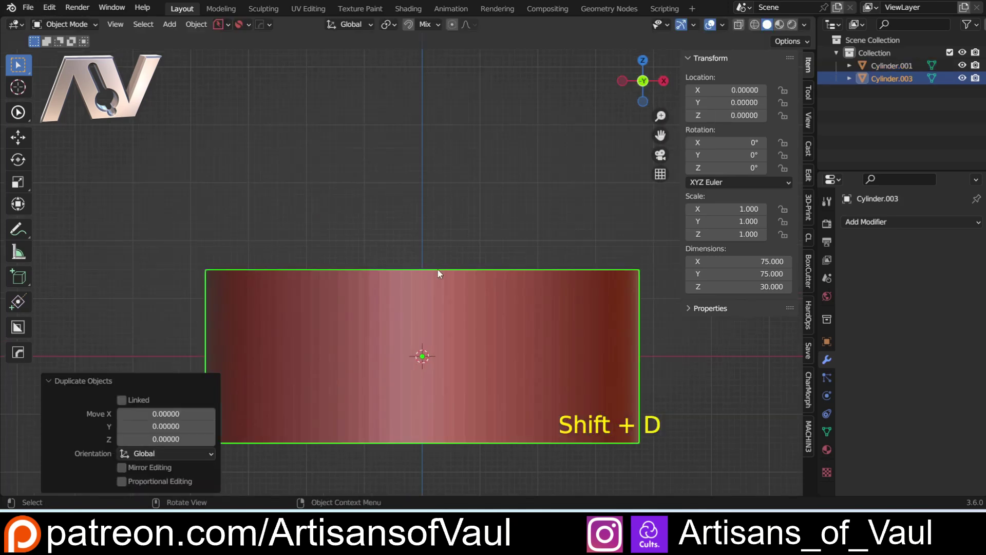
{"action": "middle_click_drag", "start_coordinate": [440, 275], "coordinate": [363, 215], "text": "shift"}
{"action": "left_click", "coordinate": [643, 61]}
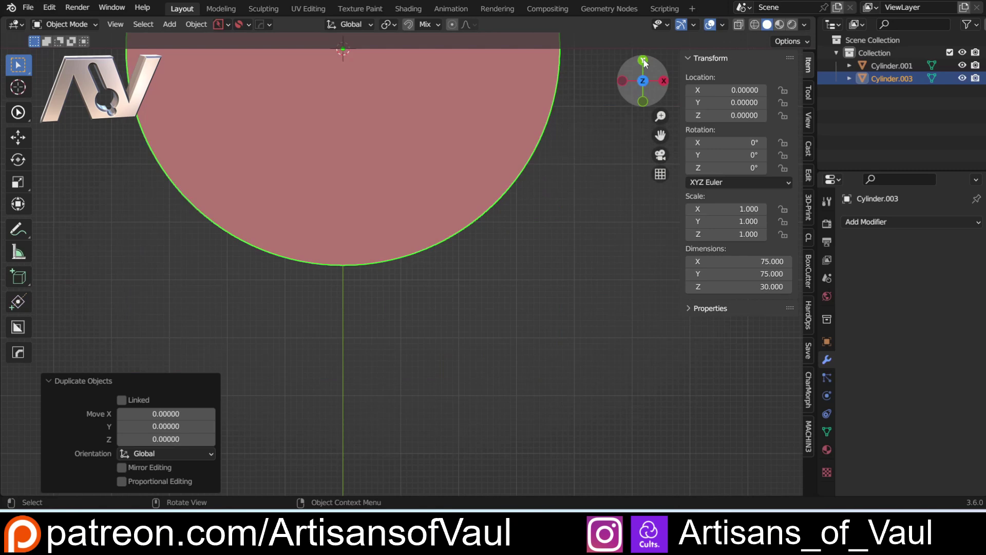
{"action": "left_click", "coordinate": [642, 99]}
{"action": "key", "text": "Tab"}
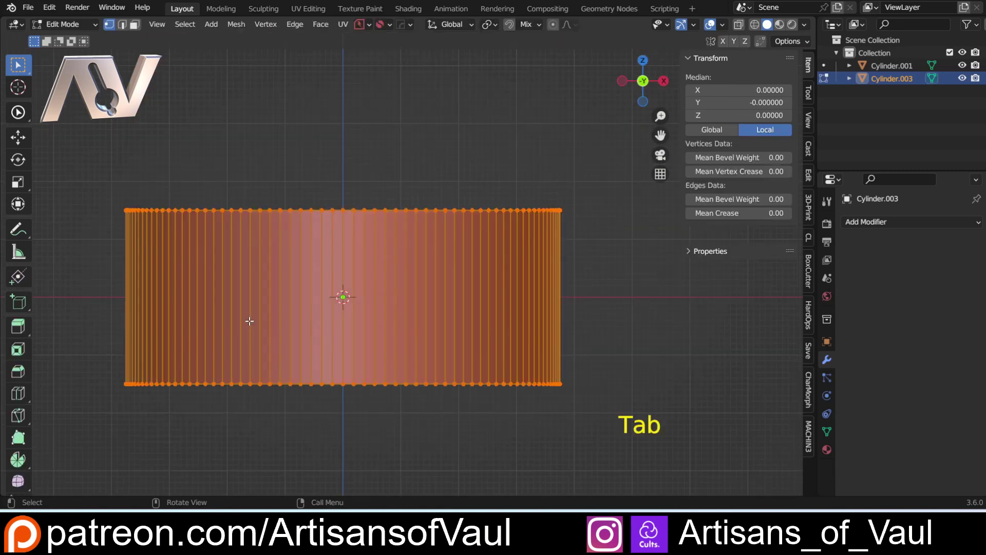
{"action": "middle_click_drag", "start_coordinate": [237, 326], "coordinate": [185, 262], "text": "shift"}
{"action": "key", "text": "shift+z"}
{"action": "mouse_move", "coordinate": [91, 262]}
{"action": "left_mouse_down"}
{"action": "mouse_move", "coordinate": [539, 361]}
{"action": "mouse_move", "coordinate": [662, 355]}
{"action": "left_mouse_up"}
{"action": "key", "text": "shift+z"}
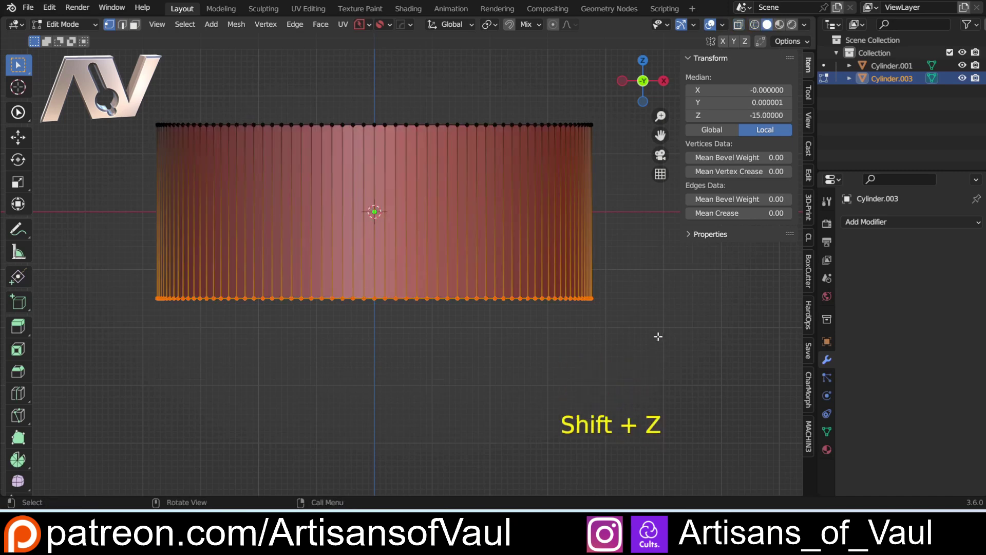
{"action": "key", "text": "g"}
{"action": "key", "text": "z"}
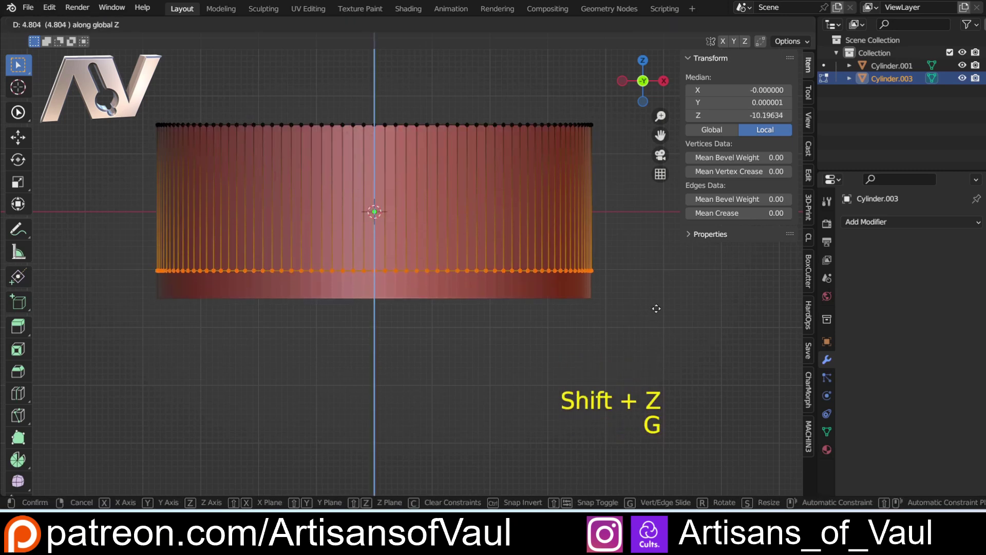
{"action": "left_click", "coordinate": [658, 306]}
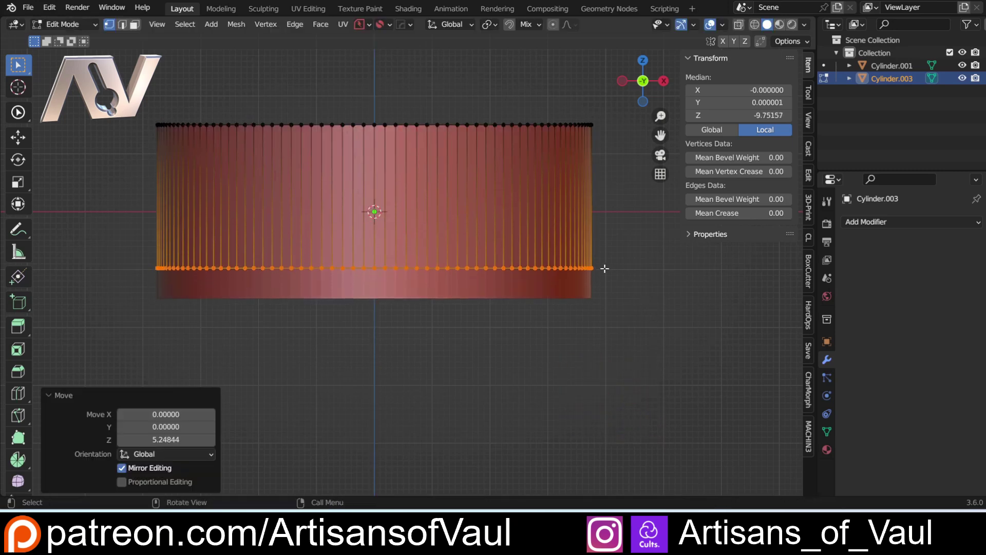
{"action": "key", "text": "Tab"}
{"action": "left_click", "coordinate": [619, 161]}
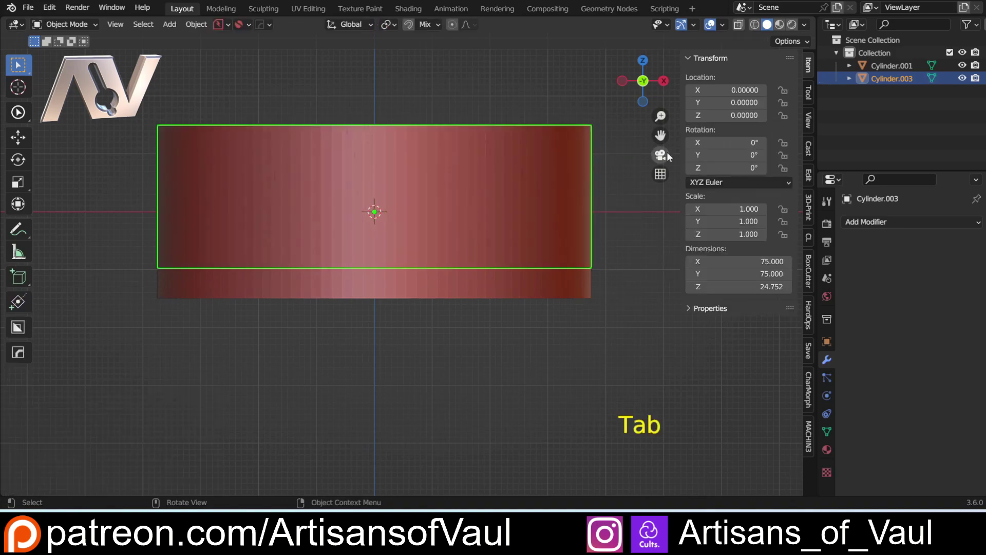
{"action": "left_click", "coordinate": [643, 101]}
{"action": "key", "text": "shift+c"}
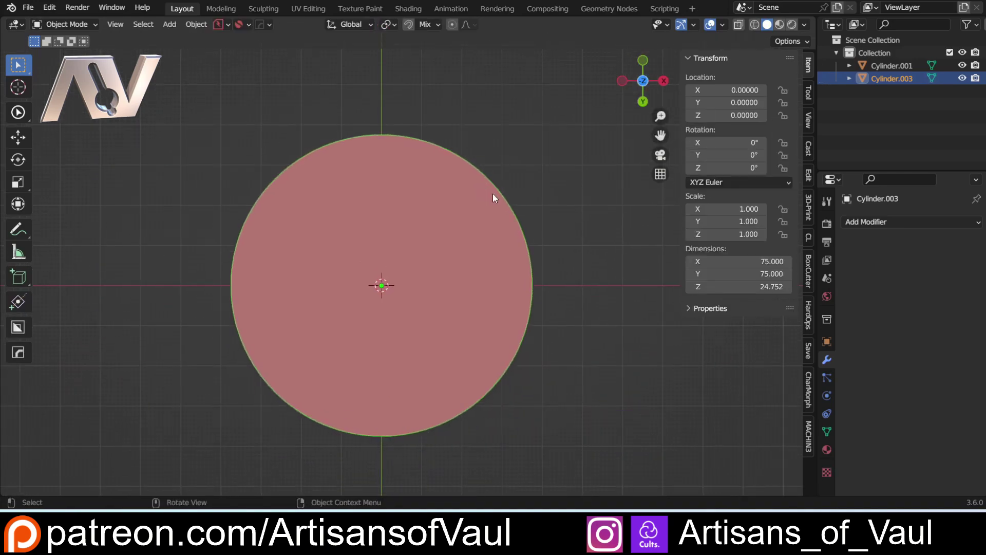
{"action": "key", "text": "s"}
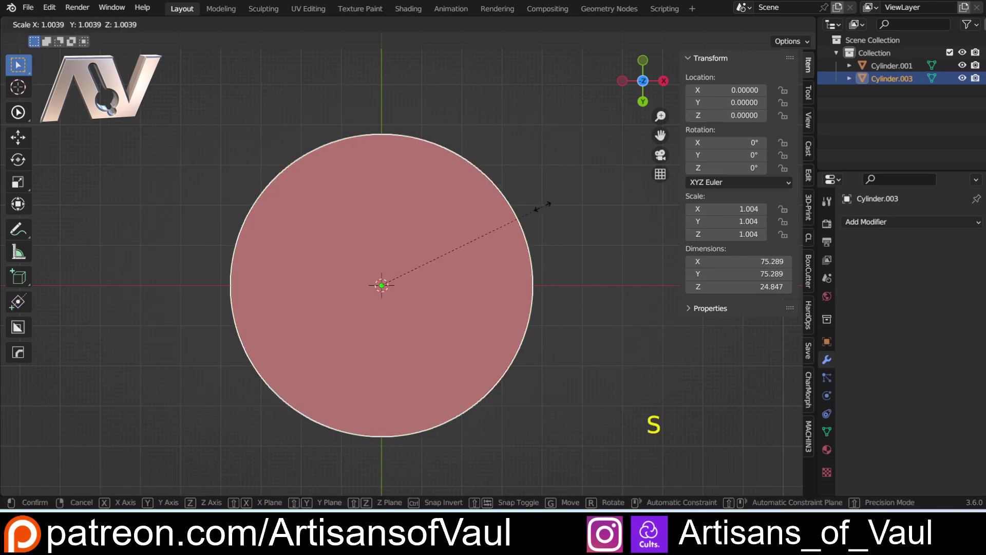
{"action": "right_click", "coordinate": [541, 207]}
Scale the duplicate cylinder outward in X and Y only by about 1.061, keeping its height
{"action": "middle_click_drag", "start_coordinate": [533, 196], "coordinate": [517, 273]}
{"action": "scroll", "coordinate": [575, 238], "scroll_direction": "up", "scroll_amount": 1}
{"action": "key", "text": "s"}
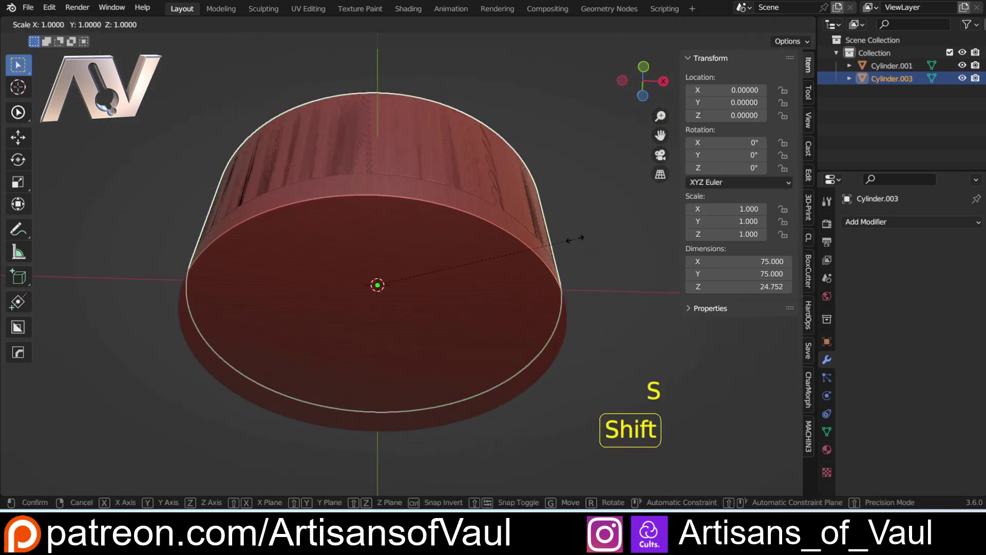
{"action": "key", "text": "shift+z"}
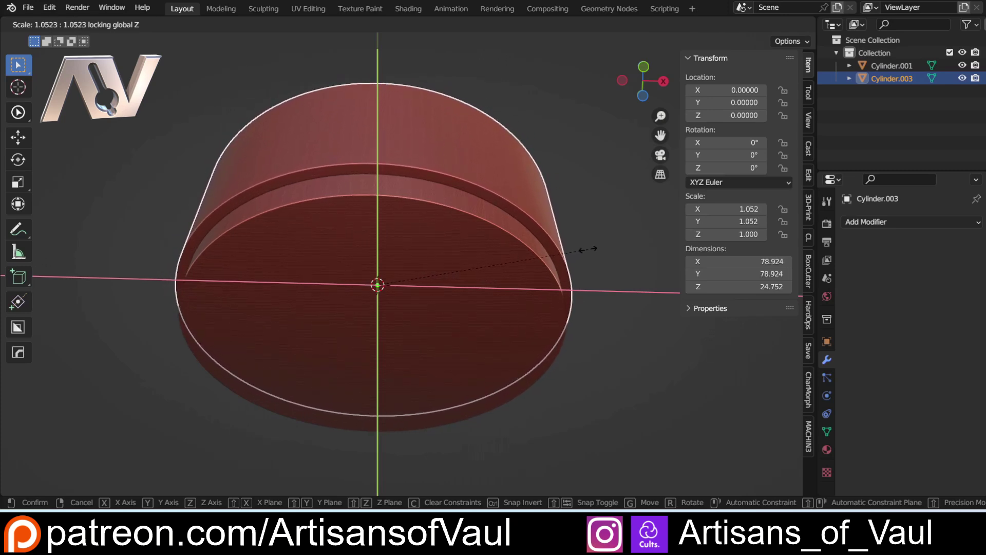
{"action": "left_click", "coordinate": [589, 237]}
{"action": "middle_click_drag", "start_coordinate": [590, 237], "coordinate": [479, 288]}
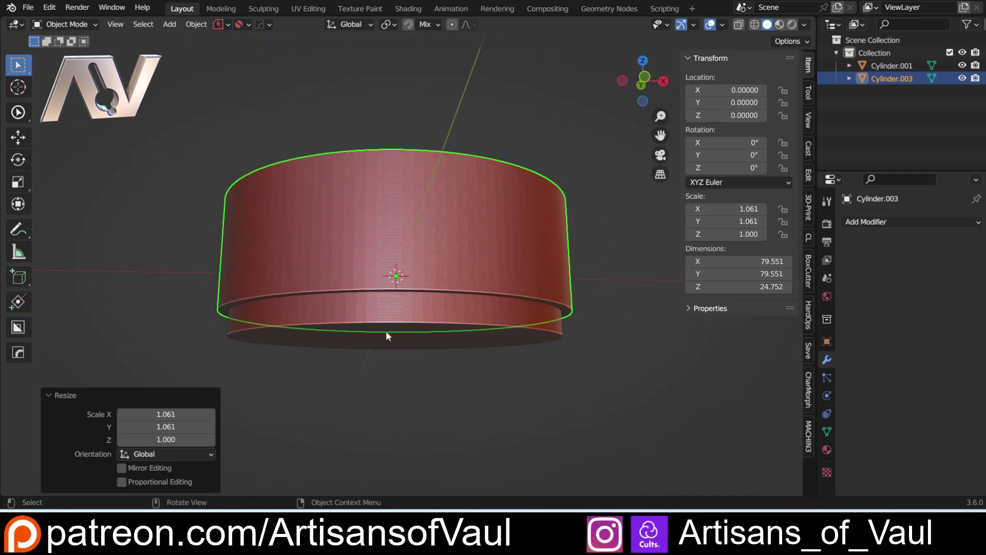
Examine the stepped profile formed by the two cylinders from the front and from below
{"action": "left_click", "coordinate": [644, 78]}
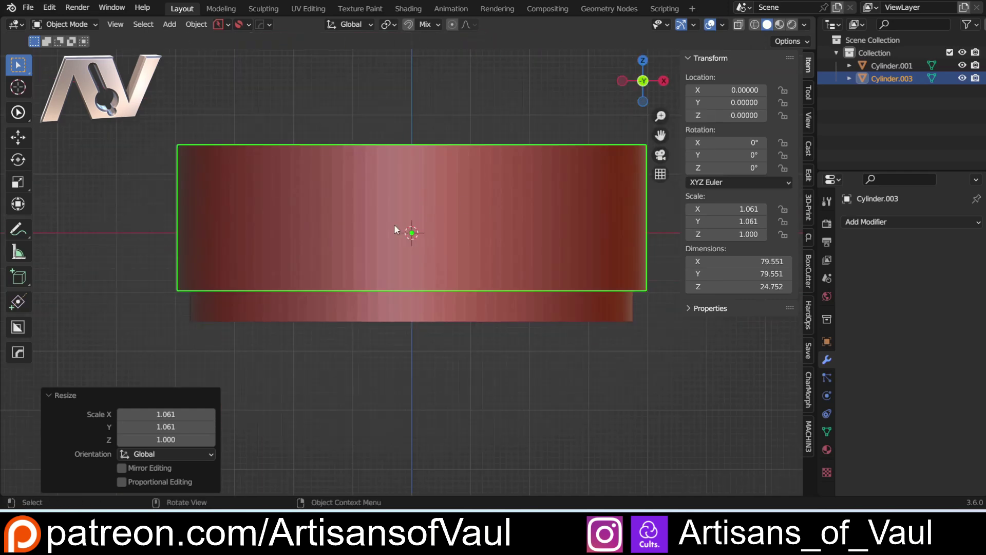
{"action": "scroll", "coordinate": [385, 224], "scroll_direction": "down", "scroll_amount": 3}
{"action": "left_click", "coordinate": [189, 207]}
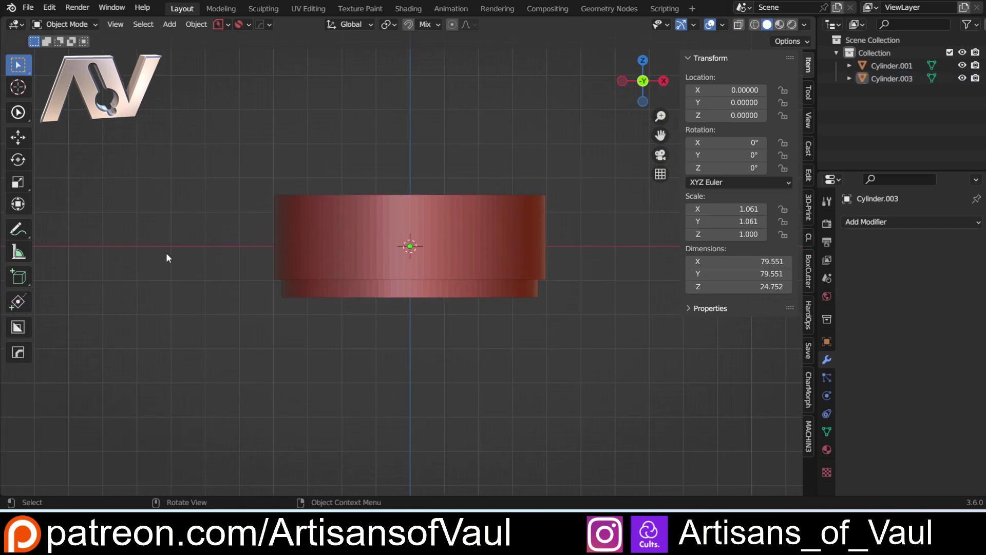
{"action": "middle_click_drag", "start_coordinate": [373, 331], "coordinate": [331, 279]}
{"action": "left_click", "coordinate": [319, 358]}
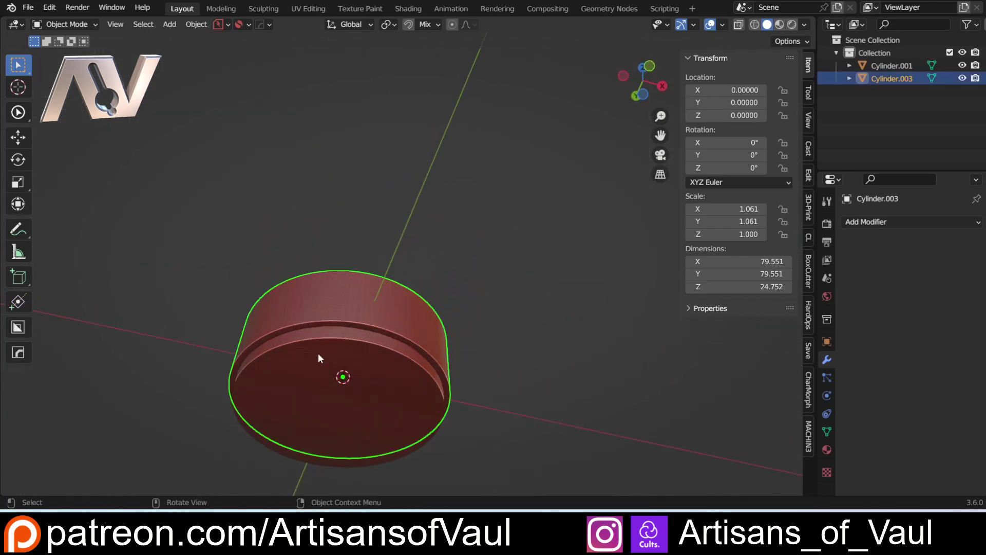
{"action": "scroll", "coordinate": [331, 289], "scroll_direction": "up", "scroll_amount": 2}
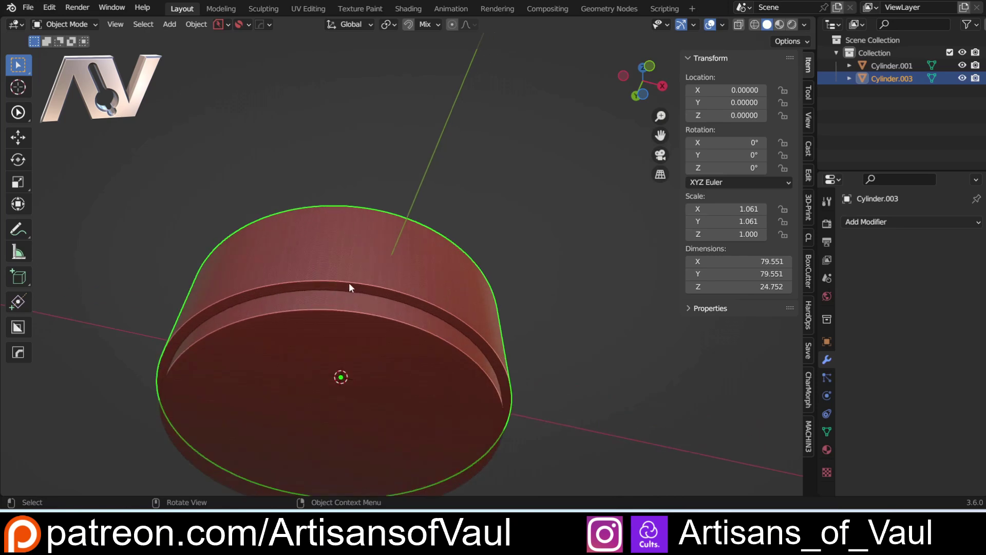
{"action": "left_click", "coordinate": [650, 68]}
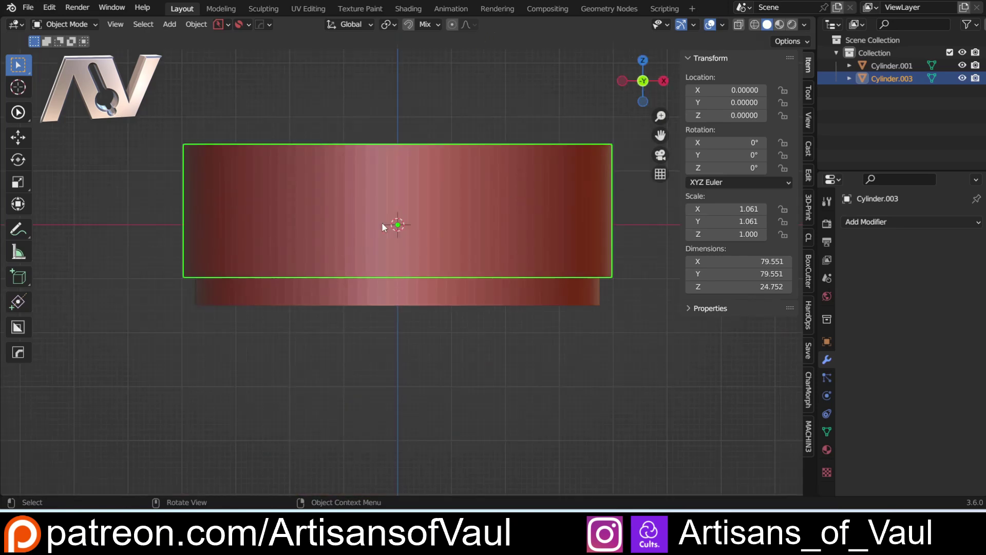
{"action": "middle_click_drag", "start_coordinate": [382, 224], "coordinate": [368, 264], "text": "shift"}
{"action": "scroll", "coordinate": [271, 303], "scroll_direction": "down", "scroll_amount": 3}
Add a UV sphere at the origin with 128 segments, 128 rings and a radius of about 46.58
{"action": "left_click", "coordinate": [461, 365]}
{"action": "middle_click_drag", "start_coordinate": [458, 353], "coordinate": [394, 355], "text": "shift"}
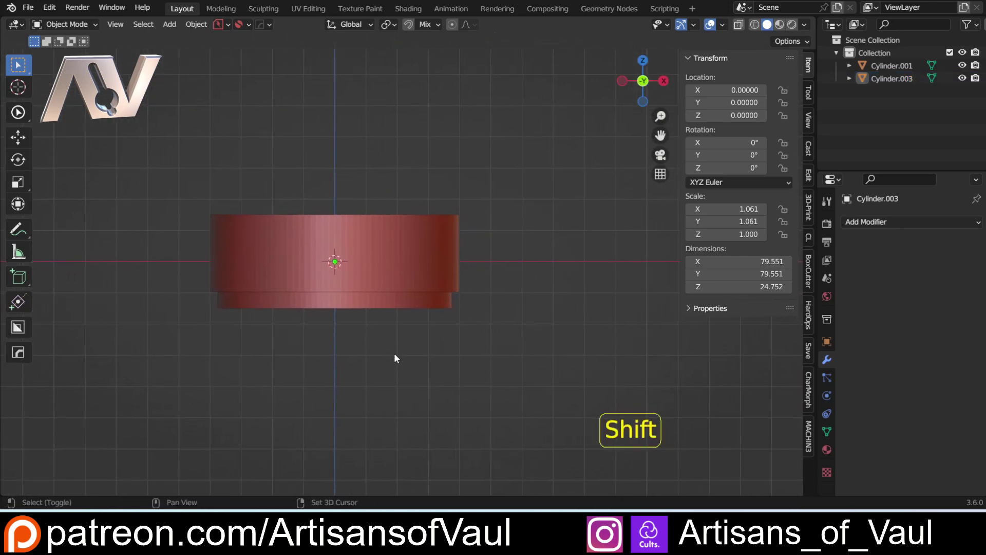
{"action": "left_click", "coordinate": [394, 353]}
{"action": "key", "text": "shift+a"}
{"action": "mouse_move", "coordinate": [523, 238]}
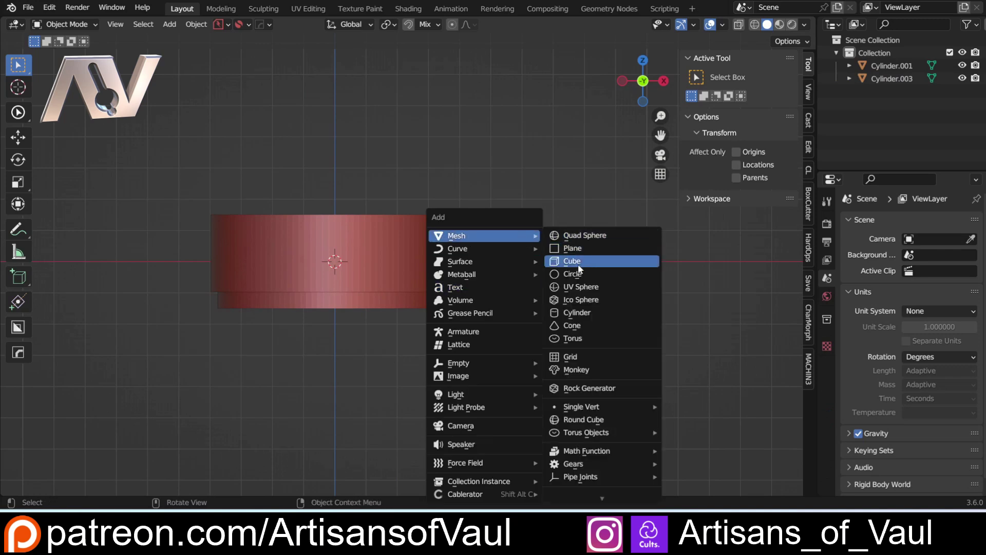
{"action": "left_click", "coordinate": [575, 286]}
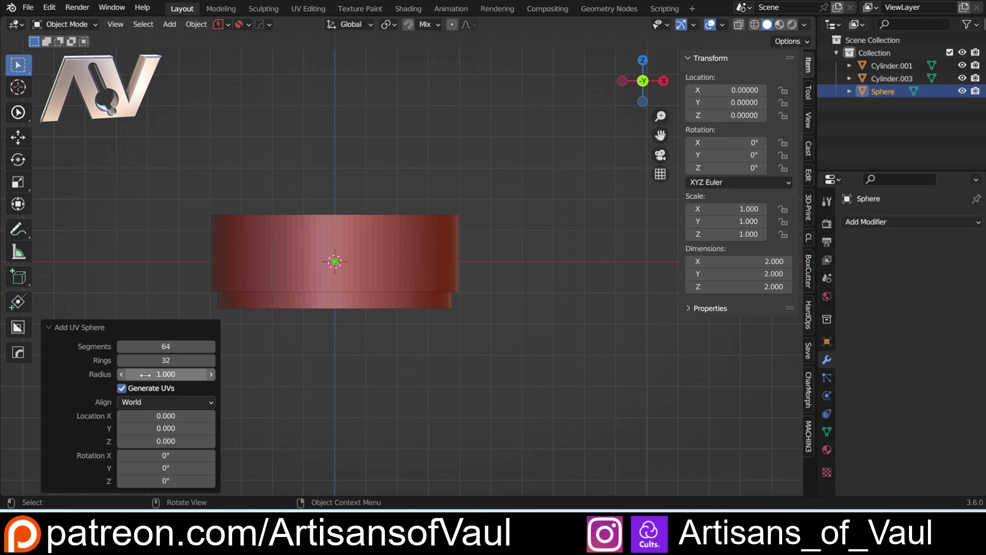
{"action": "left_click_drag", "start_coordinate": [145, 374], "coordinate": [429, 249]}
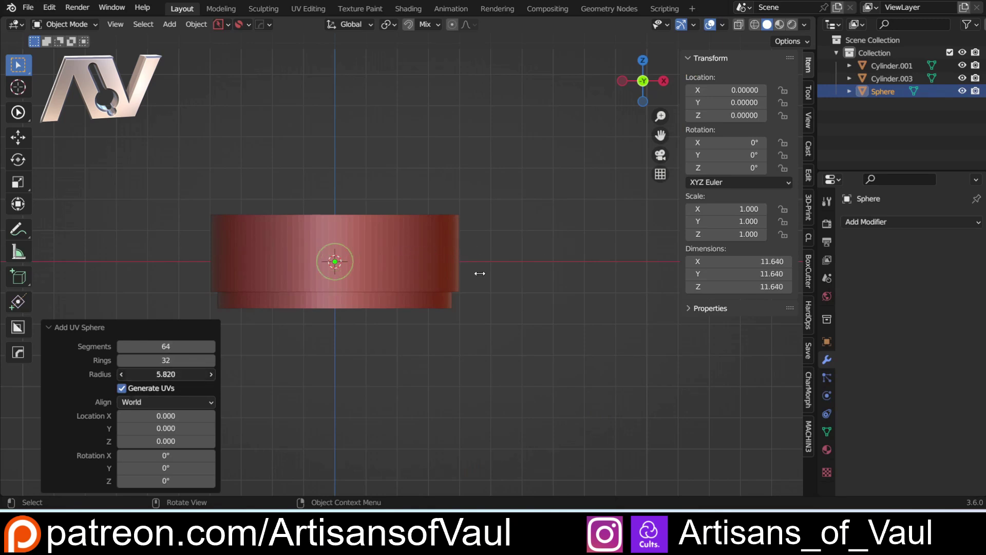
{"action": "left_click_drag", "start_coordinate": [510, 276], "coordinate": [145, 375]}
{"action": "left_click_drag", "start_coordinate": [182, 344], "coordinate": [182, 360]}
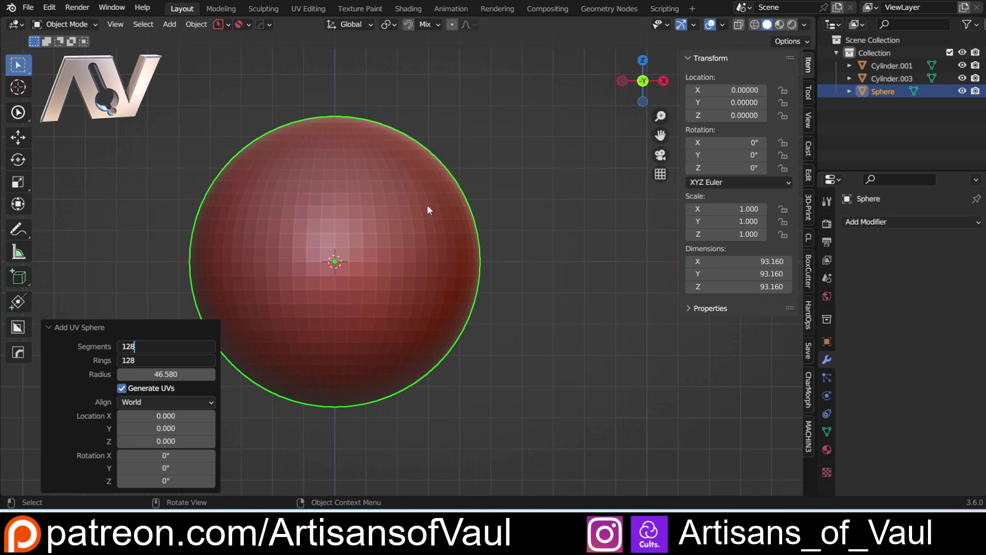
{"action": "key", "text": "Return"}
Flatten the sphere by scaling it along Z to about 0.130
{"action": "key", "text": "shift+z"}
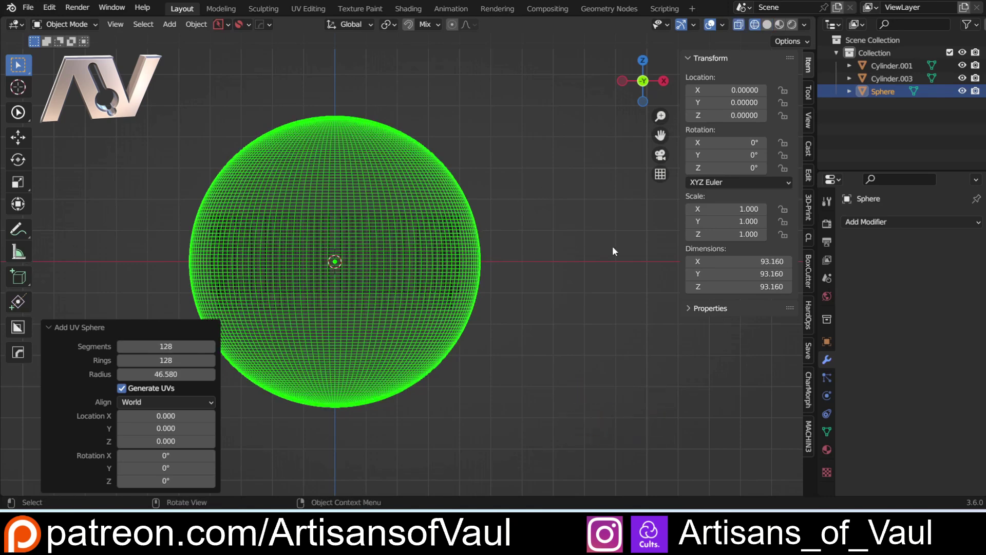
{"action": "key", "text": "s"}
{"action": "key", "text": "z"}
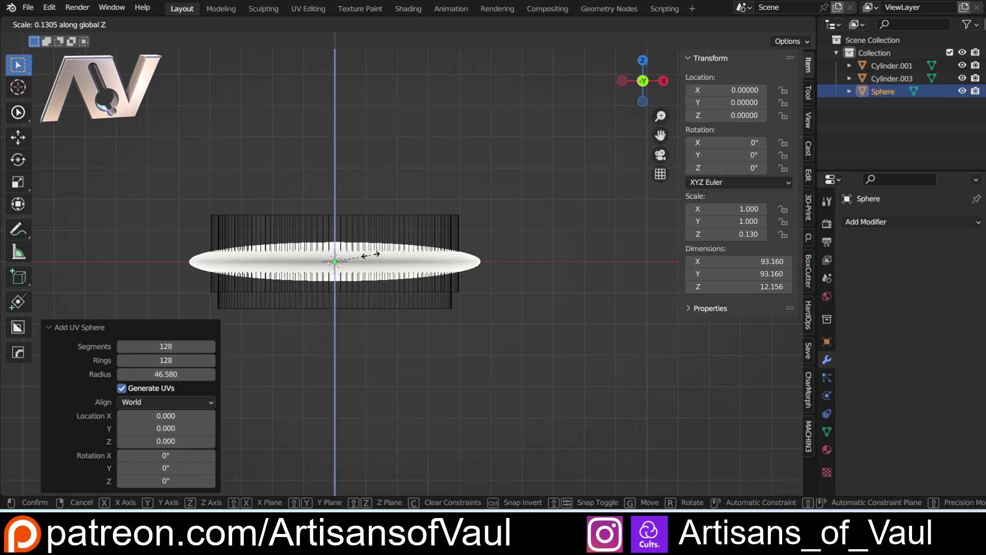
{"action": "left_click", "coordinate": [370, 254]}
Stretch the flattened sphere downward by moving its lower-half vertices about 59.7 down along Z
{"action": "middle_click_drag", "start_coordinate": [194, 271], "coordinate": [209, 238], "text": "shift"}
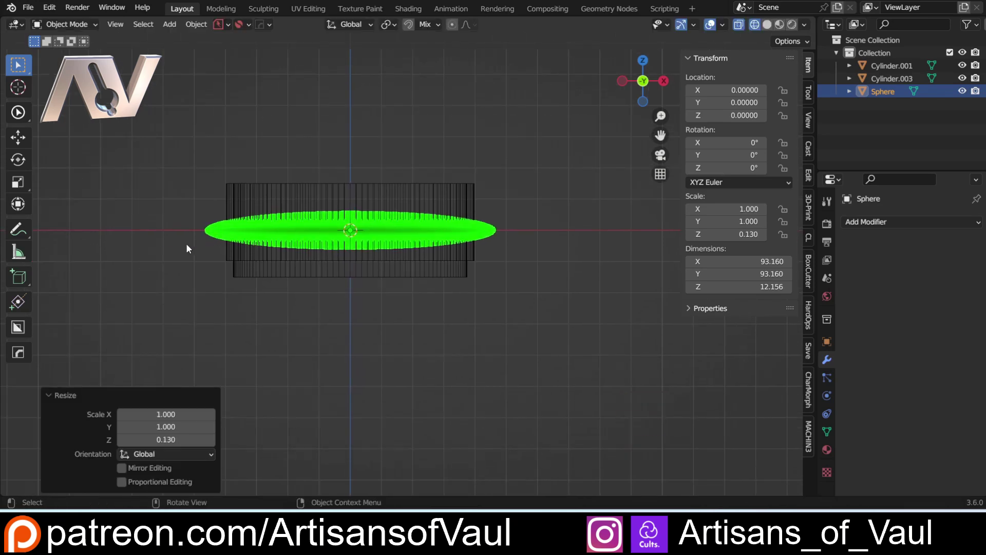
{"action": "key", "text": "Tab"}
{"action": "key", "text": "shift+z"}
{"action": "key", "text": "shift+z"}
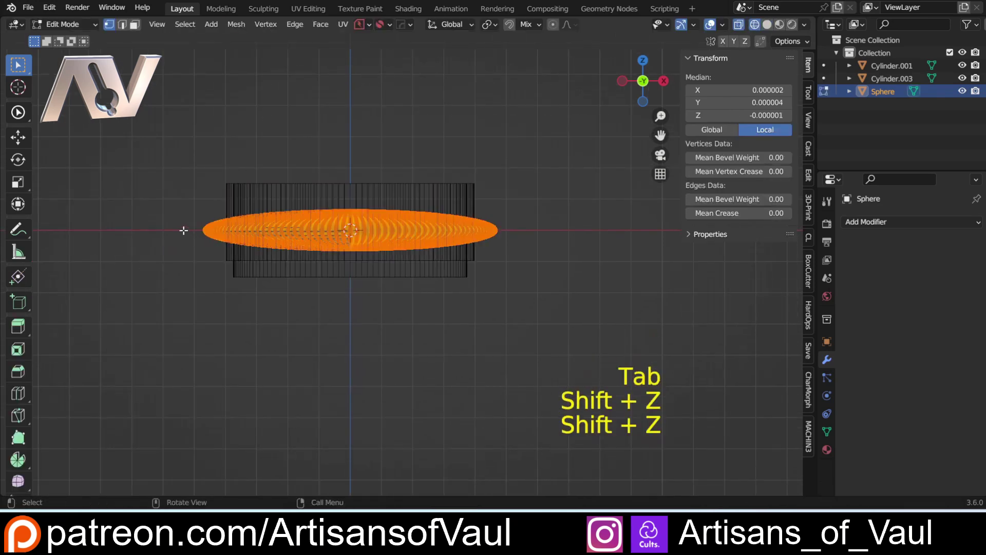
{"action": "left_click_drag", "start_coordinate": [184, 229], "coordinate": [637, 293]}
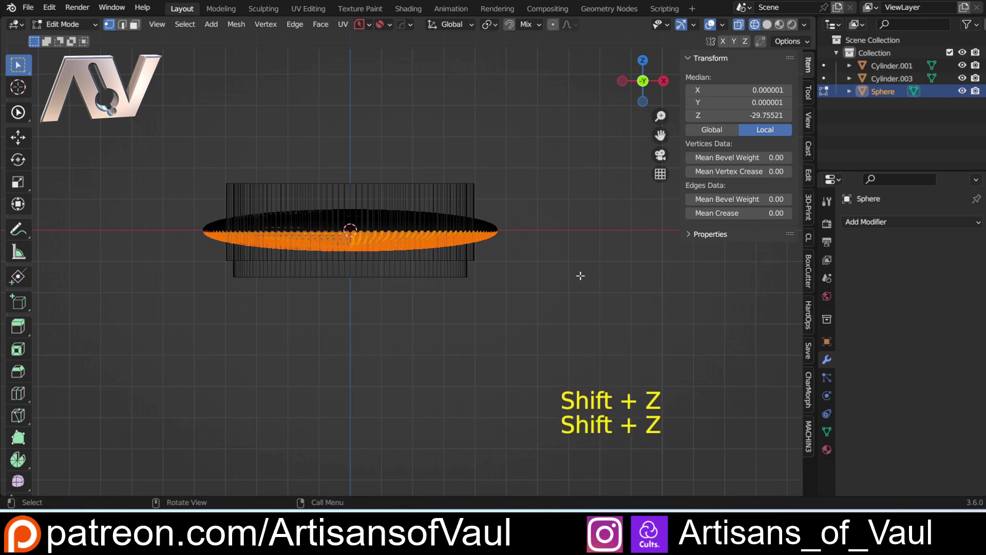
{"action": "key", "text": "g"}
{"action": "key", "text": "z"}
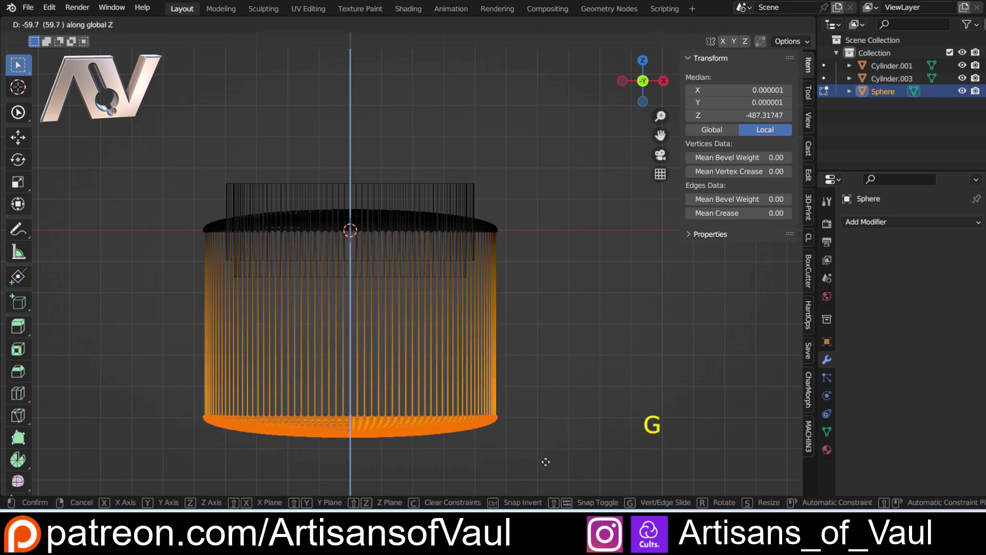
{"action": "left_click", "coordinate": [548, 453]}
{"action": "key", "text": "Tab"}
{"action": "left_click", "coordinate": [488, 252]}
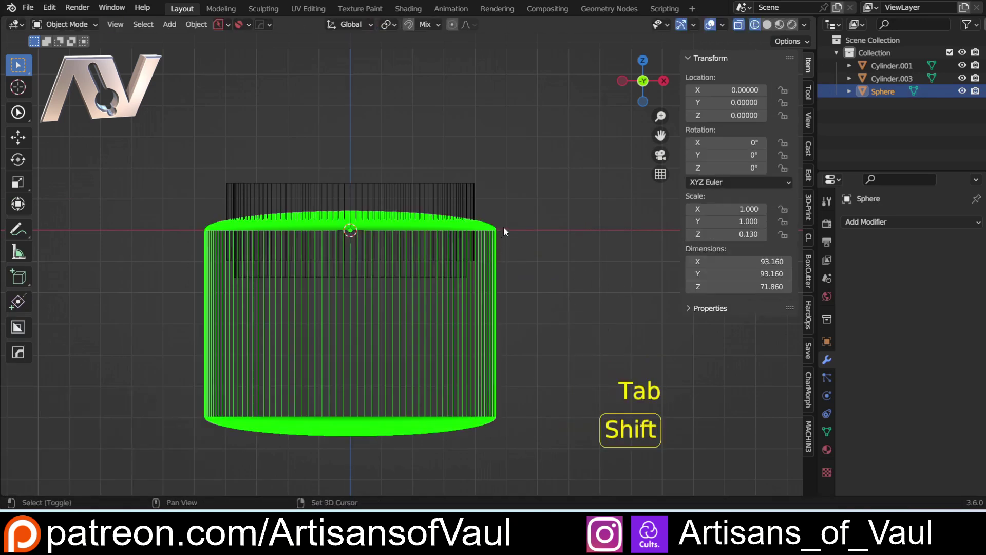
Raise the stretched sphere along Z by about 8.69 so its crown meets the tops of the cylinders
{"action": "middle_click_drag", "start_coordinate": [504, 229], "coordinate": [508, 308], "text": "shift"}
{"action": "scroll", "coordinate": [509, 308], "scroll_direction": "up", "scroll_amount": 3}
{"action": "middle_click_drag", "start_coordinate": [583, 334], "coordinate": [580, 276], "text": "shift"}
{"action": "key", "text": "g"}
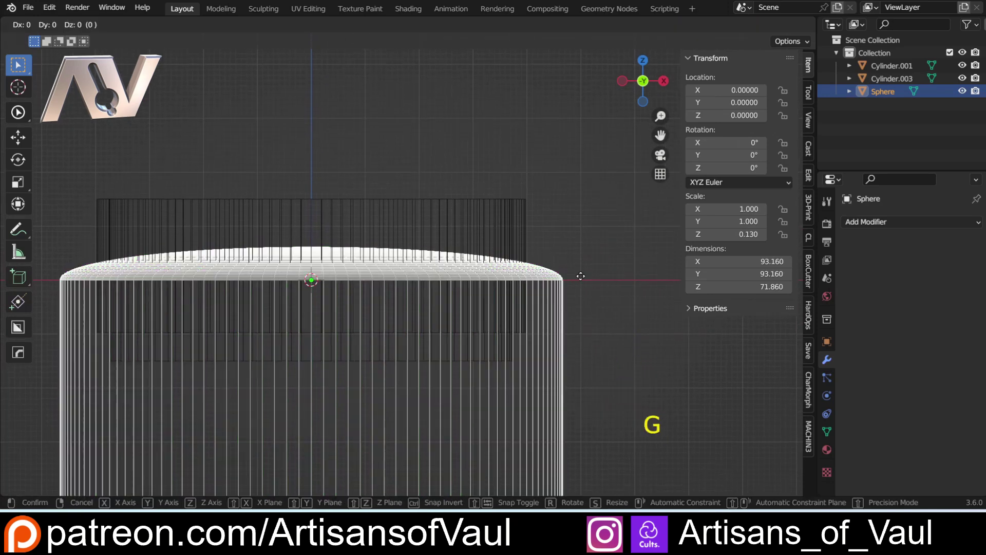
{"action": "key", "text": "z"}
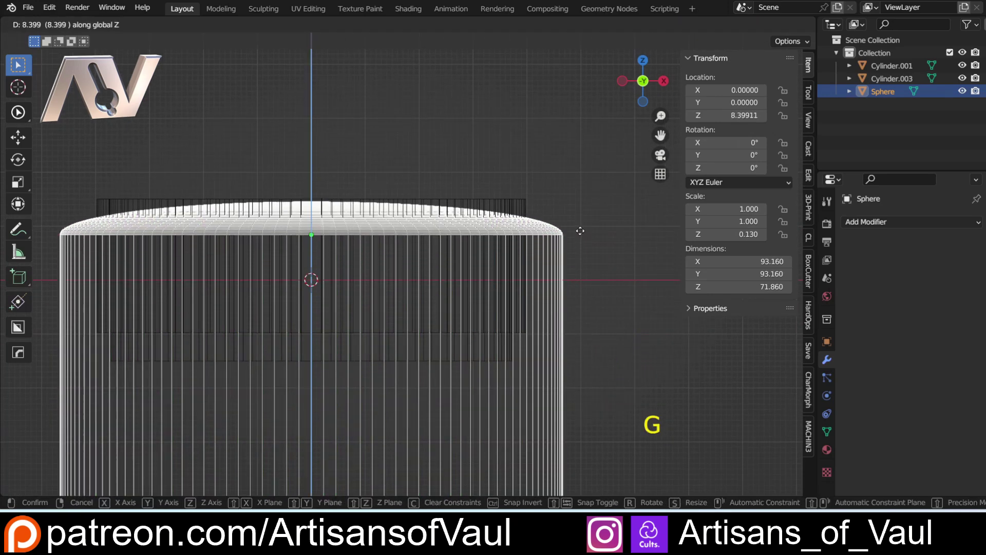
{"action": "left_click", "coordinate": [580, 227]}
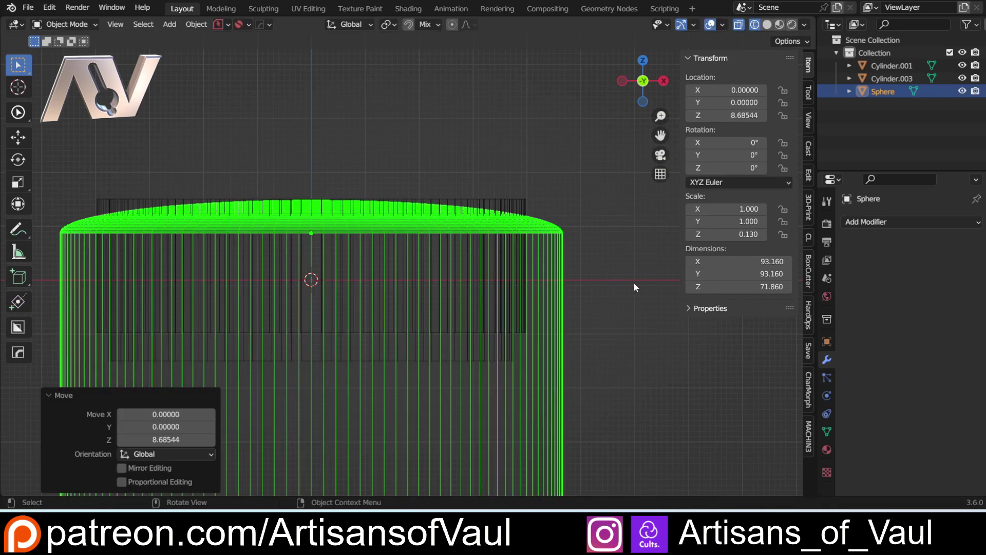
Flatten the stretched sphere by scaling it along Z by about 0.756, and raise it about 1.43 along Z
{"action": "key", "text": "s"}
{"action": "key", "text": "z"}
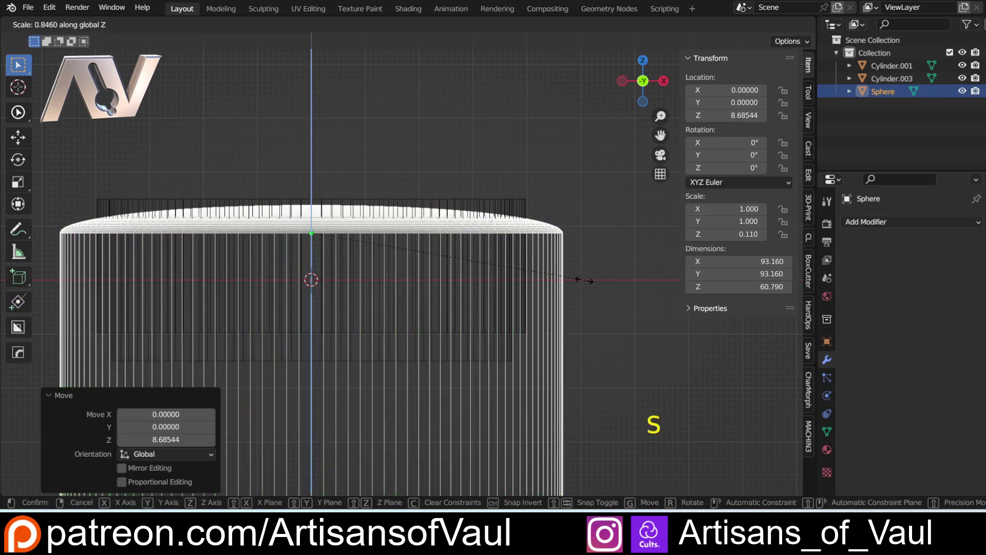
{"action": "left_click", "coordinate": [559, 285]}
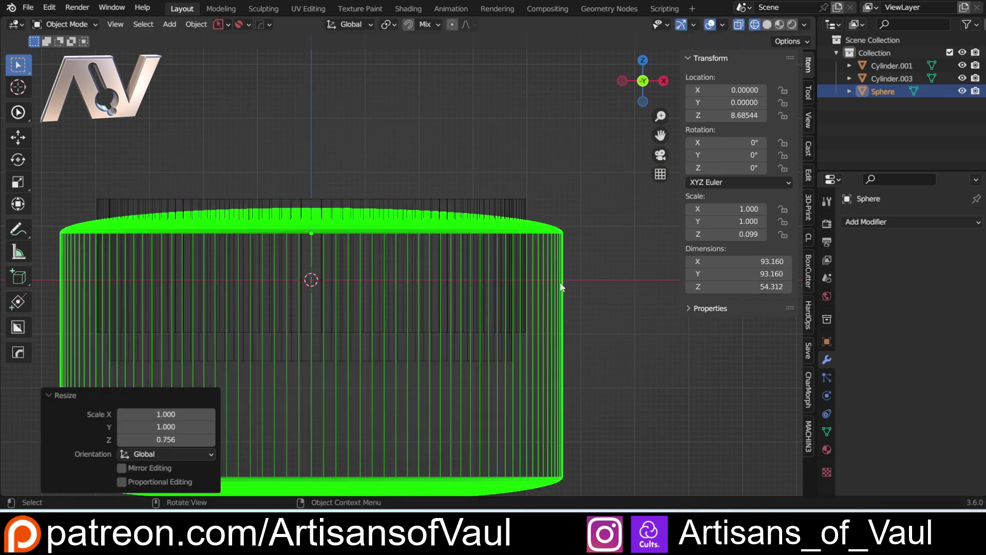
{"action": "key", "text": "g"}
{"action": "key", "text": "z"}
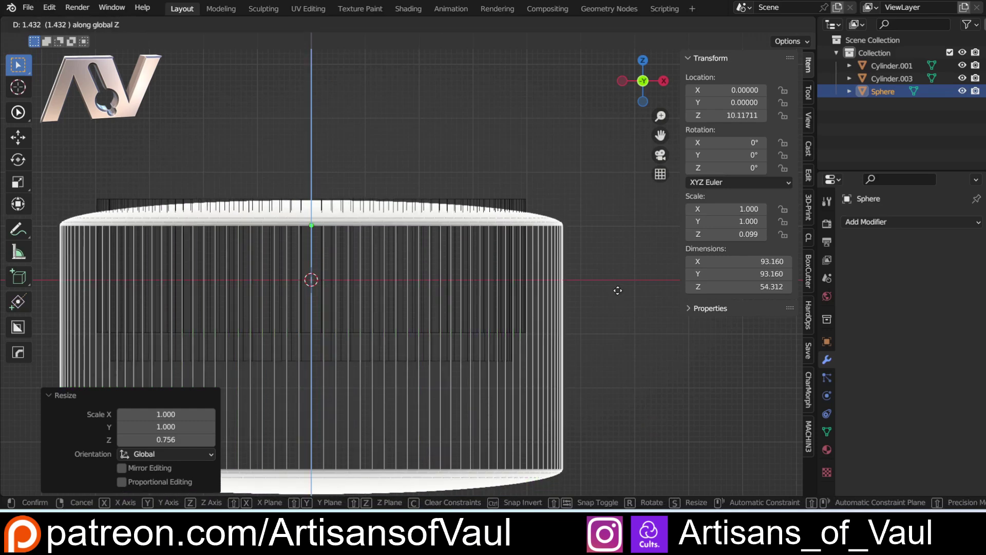
{"action": "left_click", "coordinate": [618, 290]}
Examine from the front how the sphere's domed crown meets the tops of the two cylinders
{"action": "middle_click_drag", "start_coordinate": [307, 210], "coordinate": [375, 181], "text": "shift"}
{"action": "scroll", "coordinate": [421, 207], "scroll_direction": "up", "scroll_amount": 5}
{"action": "scroll", "coordinate": [373, 184], "scroll_direction": "up", "scroll_amount": 2}
{"action": "scroll", "coordinate": [360, 170], "scroll_direction": "down", "scroll_amount": 6}
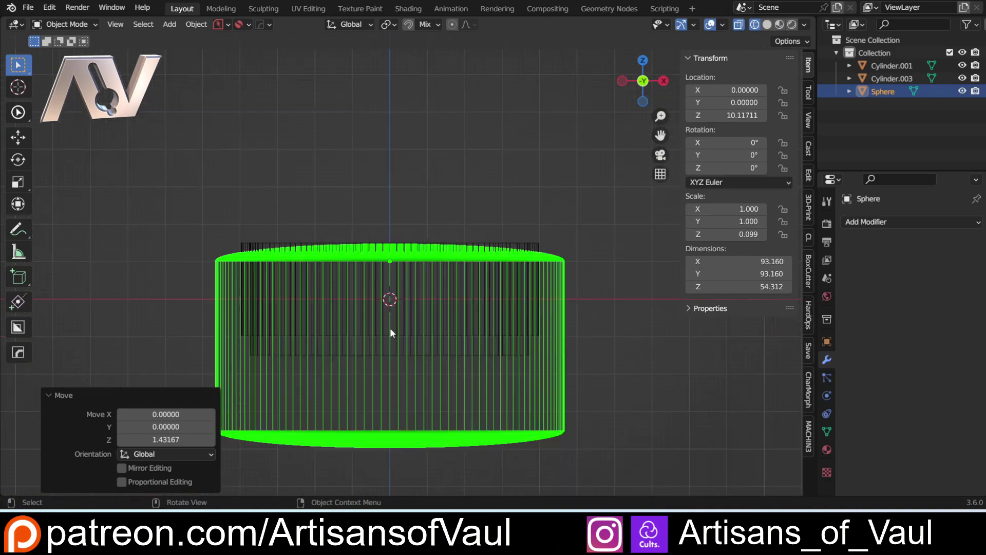
{"action": "scroll", "coordinate": [600, 306], "scroll_direction": "up", "scroll_amount": 1}
{"action": "middle_click_drag", "start_coordinate": [600, 305], "coordinate": [549, 306], "text": "shift"}
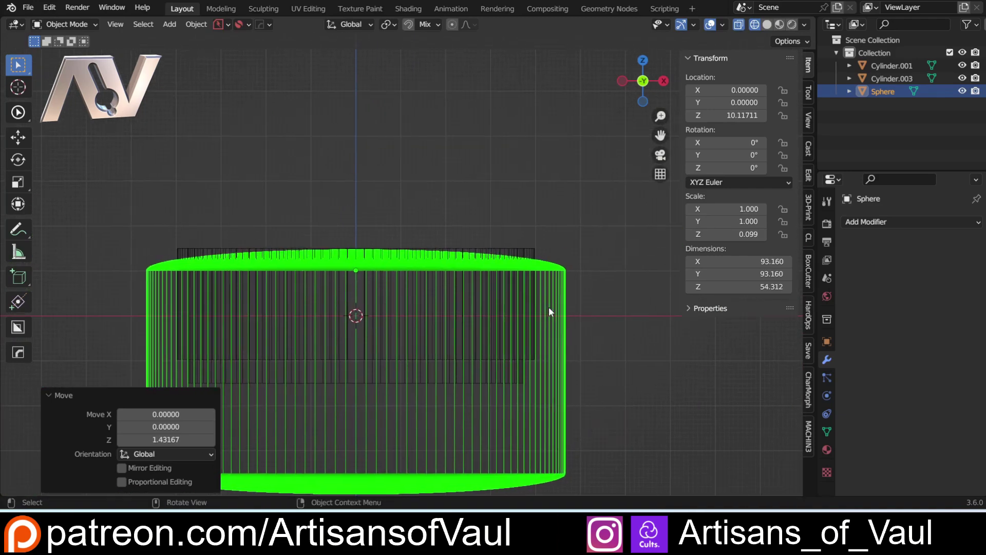
{"action": "scroll", "coordinate": [537, 307], "scroll_direction": "up", "scroll_amount": 1}
{"action": "scroll", "coordinate": [378, 309], "scroll_direction": "down", "scroll_amount": 3}
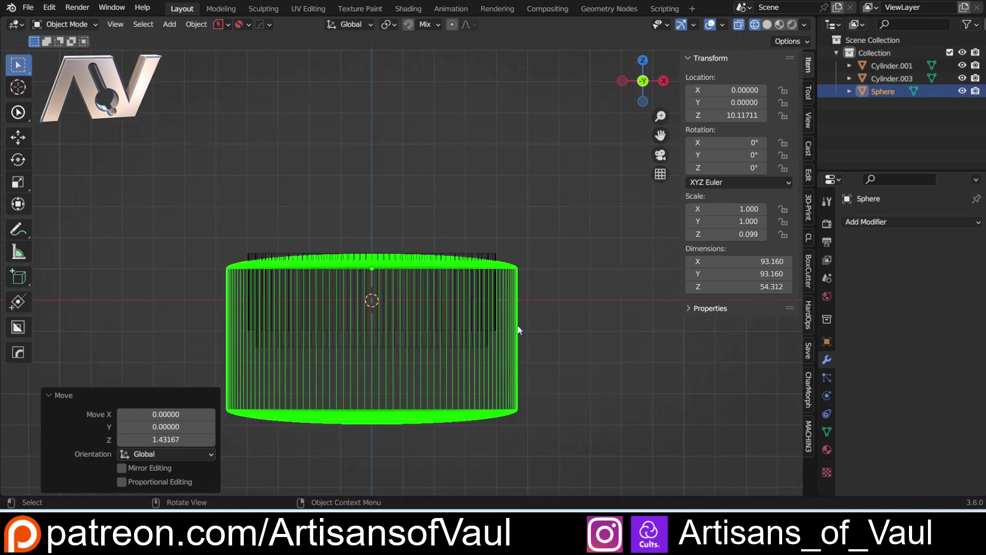
Switch the viewport to solid shading and inspect where the cylinders protrude above the domed sphere's rim
{"action": "left_click", "coordinate": [531, 328]}
{"action": "key", "text": "shift+z"}
{"action": "mouse_move", "coordinate": [491, 365]}
{"action": "middle_mouse_down"}
{"action": "mouse_move", "coordinate": [447, 224]}
{"action": "mouse_move", "coordinate": [456, 234]}
{"action": "mouse_move", "coordinate": [420, 320]}
{"action": "middle_mouse_up"}
{"action": "scroll", "coordinate": [420, 320], "scroll_direction": "up", "scroll_amount": 2}
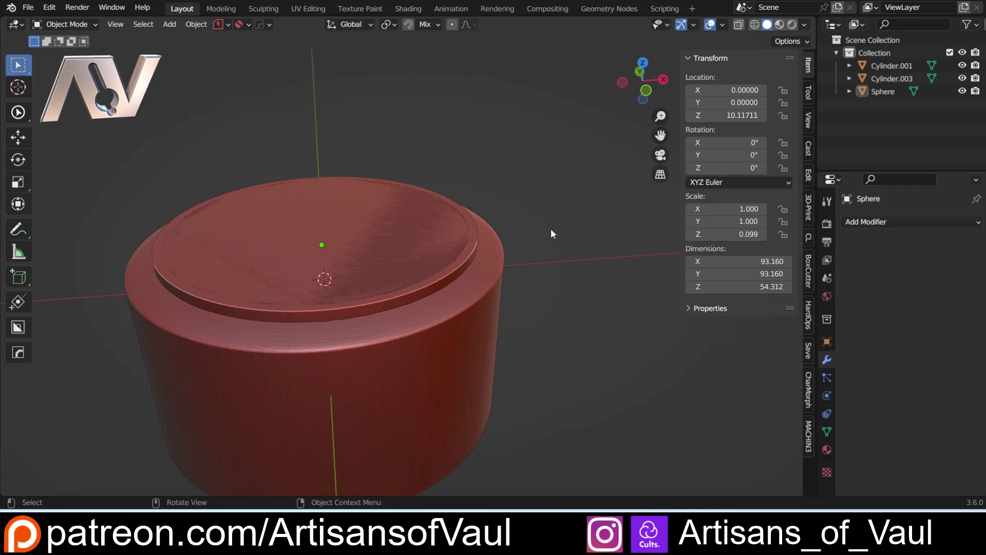
{"action": "left_click", "coordinate": [446, 282]}
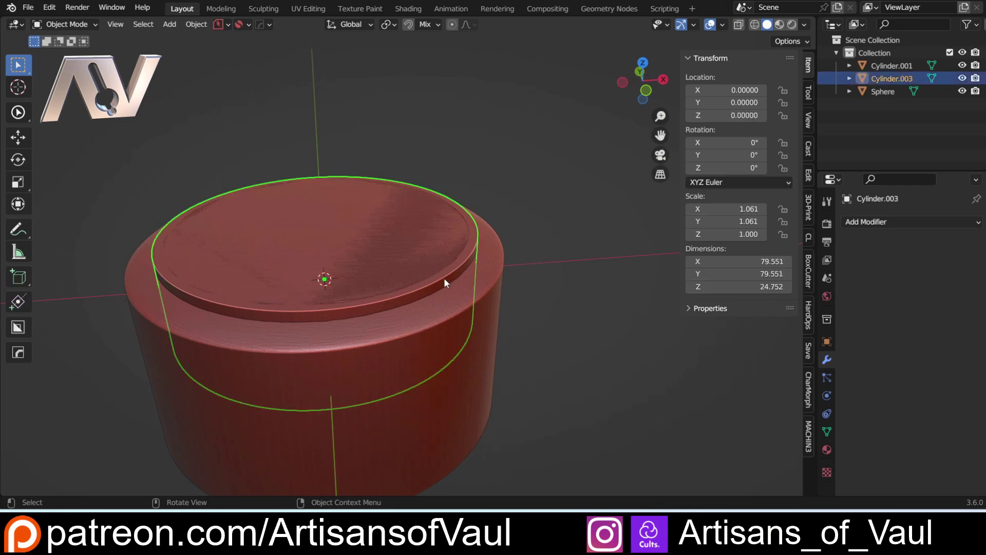
{"action": "left_click", "coordinate": [503, 249]}
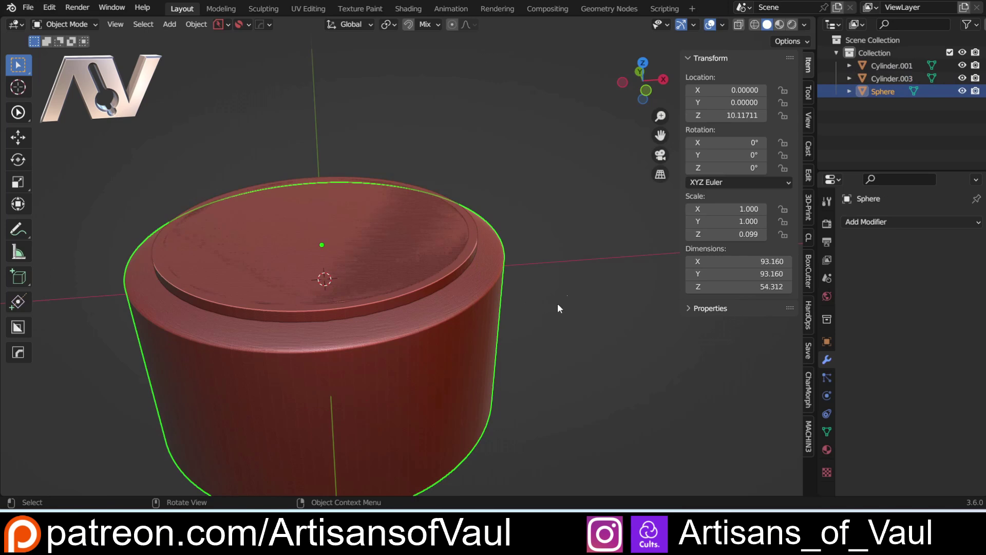
{"action": "left_click", "coordinate": [545, 230]}
{"action": "mouse_move", "coordinate": [500, 241]}
{"action": "middle_mouse_down"}
{"action": "mouse_move", "coordinate": [538, 252]}
{"action": "mouse_move", "coordinate": [538, 217]}
{"action": "mouse_move", "coordinate": [544, 231]}
{"action": "middle_mouse_up"}
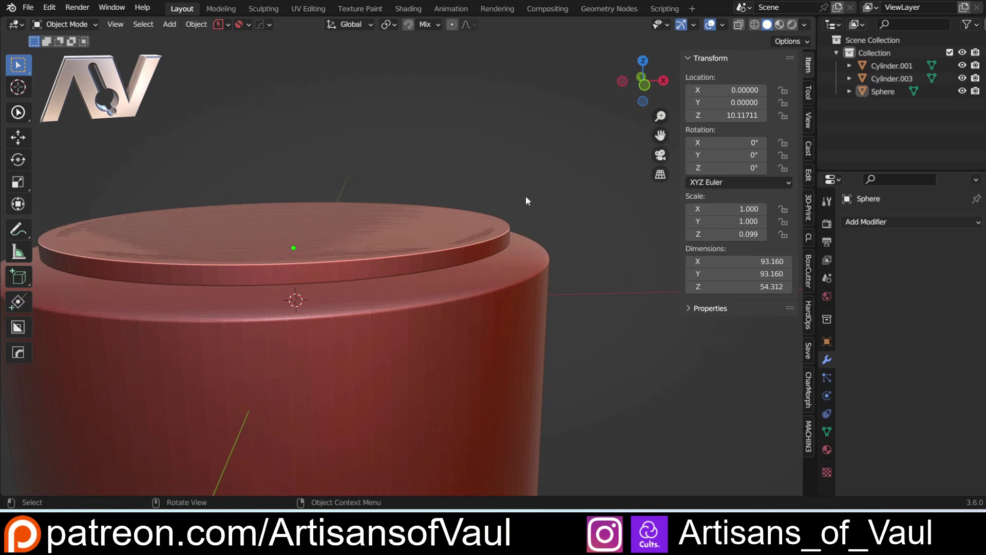
Add a Boolean modifier to the wider cylinder, set to Intersect with the Sphere as its object
{"action": "left_click", "coordinate": [501, 223]}
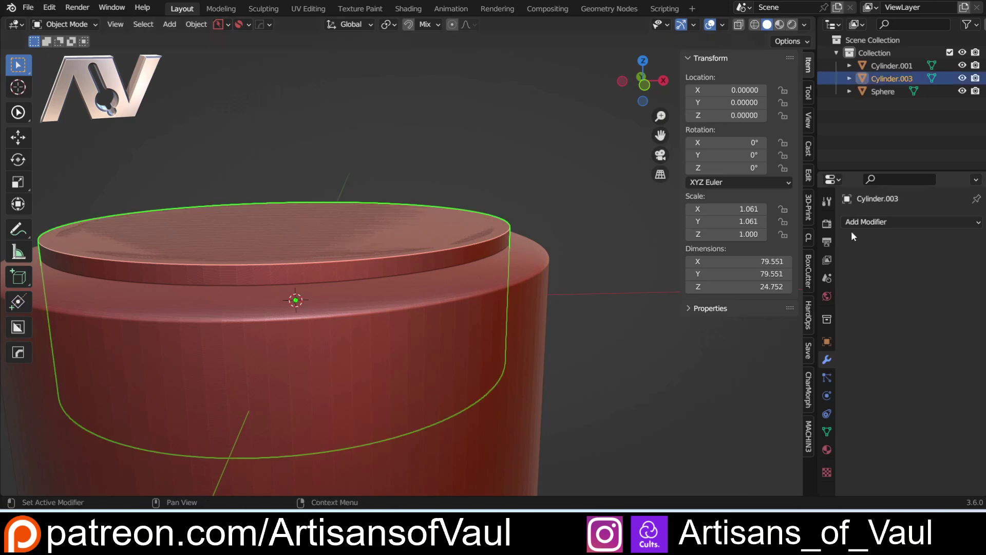
{"action": "left_click", "coordinate": [871, 222]}
{"action": "left_click", "coordinate": [728, 285]}
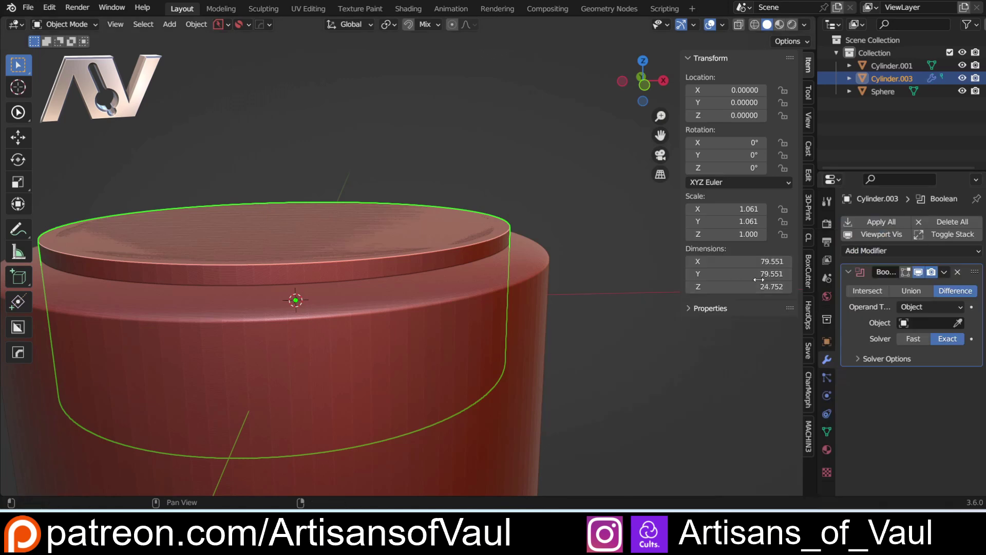
{"action": "left_click", "coordinate": [868, 289]}
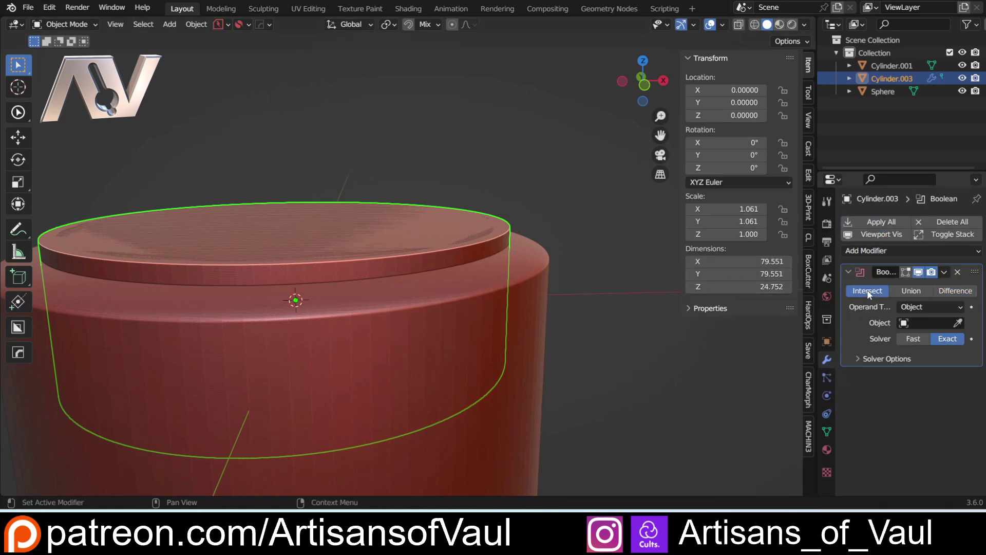
{"action": "left_click", "coordinate": [959, 323]}
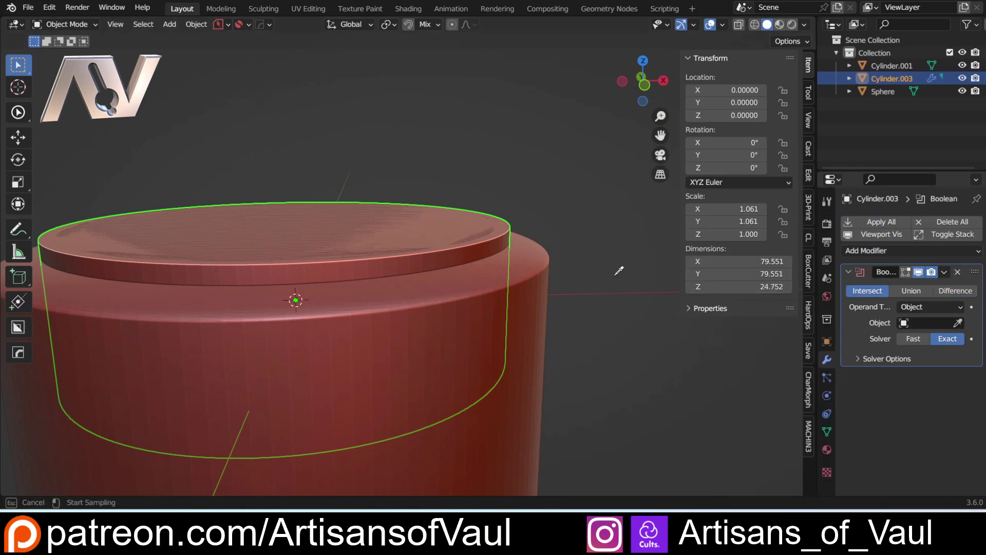
{"action": "left_click", "coordinate": [544, 255]}
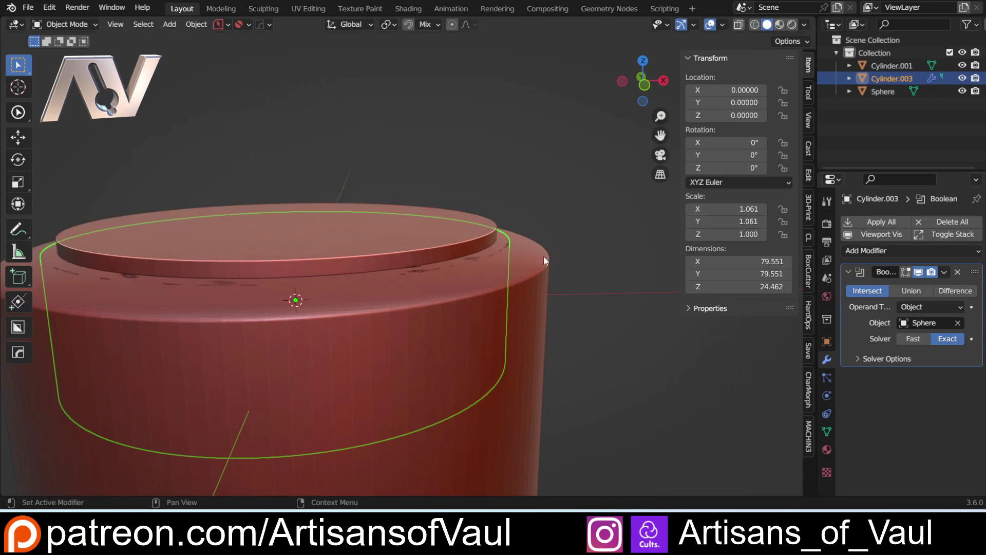
Isolate the wider cylinder to inspect its domed top from the side, and bring the other objects back into view
{"action": "left_click", "coordinate": [565, 202]}
{"action": "left_click", "coordinate": [494, 251]}
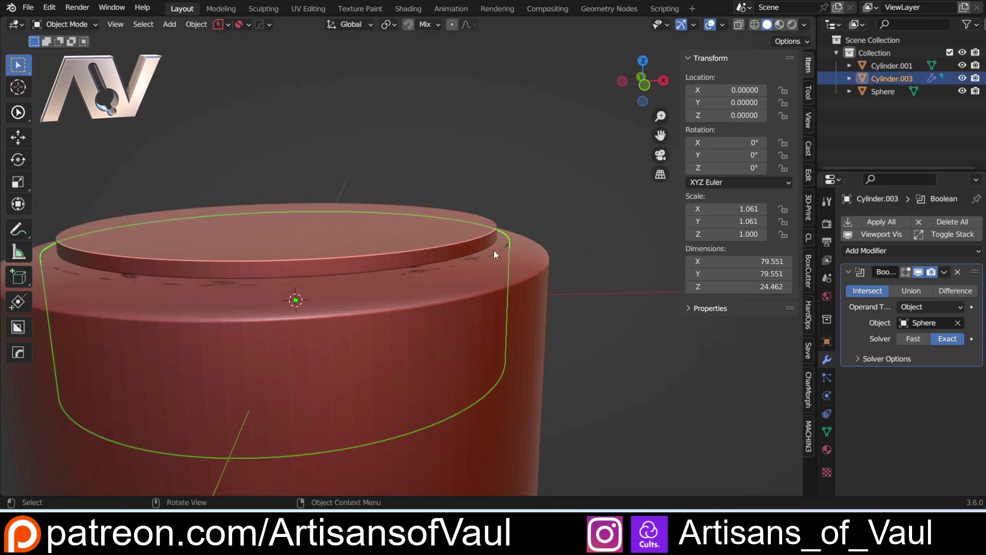
{"action": "key", "text": "KP_Divide"}
{"action": "mouse_move", "coordinate": [494, 251]}
{"action": "middle_mouse_down"}
{"action": "mouse_move", "coordinate": [486, 255]}
{"action": "mouse_move", "coordinate": [481, 240]}
{"action": "middle_mouse_up"}
{"action": "left_click", "coordinate": [643, 81]}
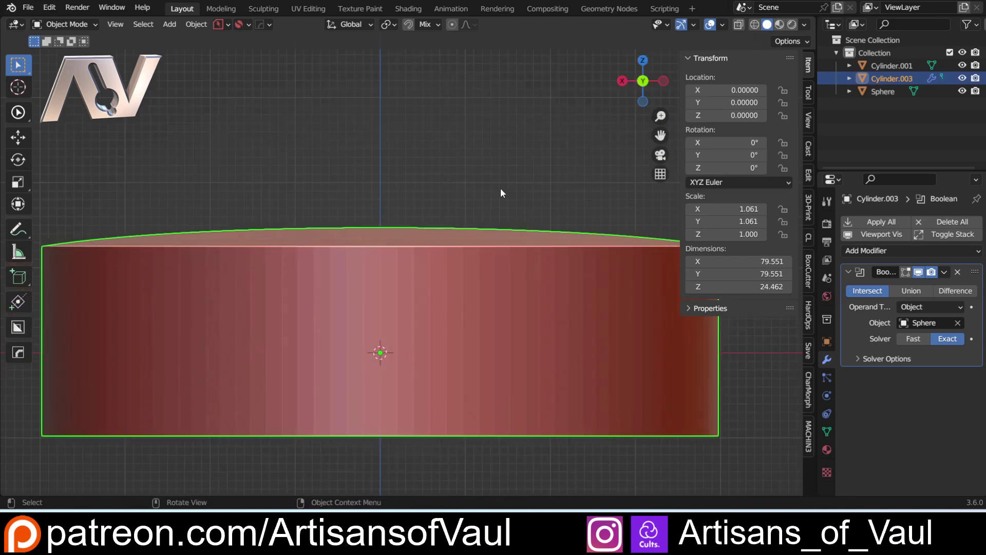
{"action": "scroll", "coordinate": [501, 189], "scroll_direction": "down", "scroll_amount": 3}
{"action": "middle_click_drag", "start_coordinate": [496, 190], "coordinate": [469, 248]}
{"action": "key", "text": "KP_Divide"}
{"action": "left_click", "coordinate": [435, 180]}
{"action": "middle_click_drag", "start_coordinate": [436, 180], "coordinate": [454, 192]}
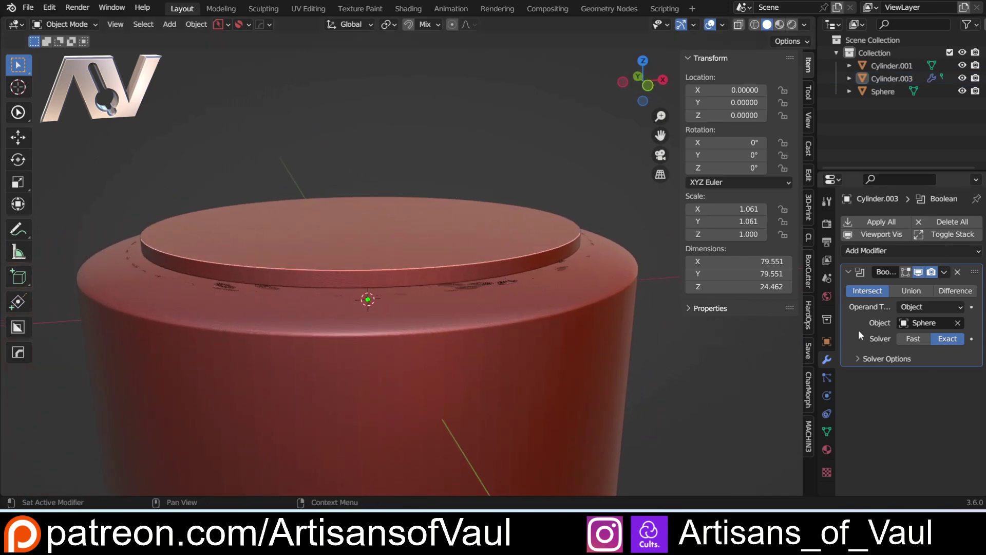
Look up the Bool Tool add-on in the preferences by searching for "boo", and close the preferences
{"action": "left_click", "coordinate": [49, 8]}
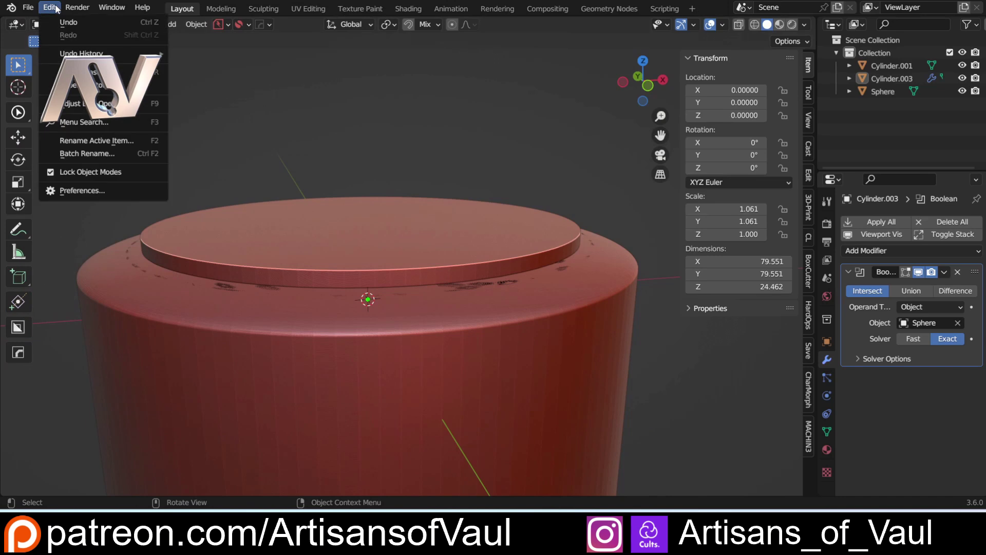
{"action": "left_click", "coordinate": [78, 191]}
{"action": "left_click", "coordinate": [354, 52]}
{"action": "type", "text": "boo"}
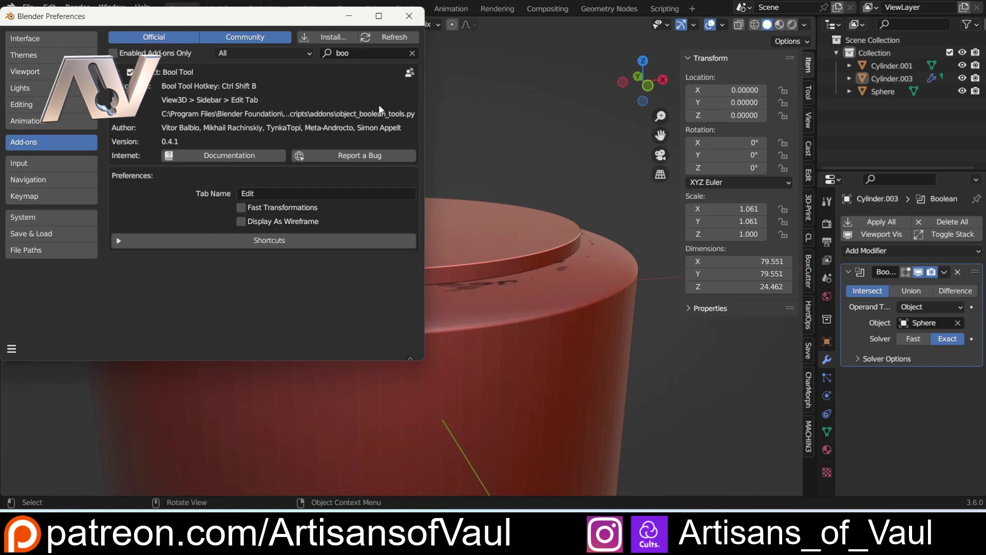
{"action": "left_click", "coordinate": [409, 16]}
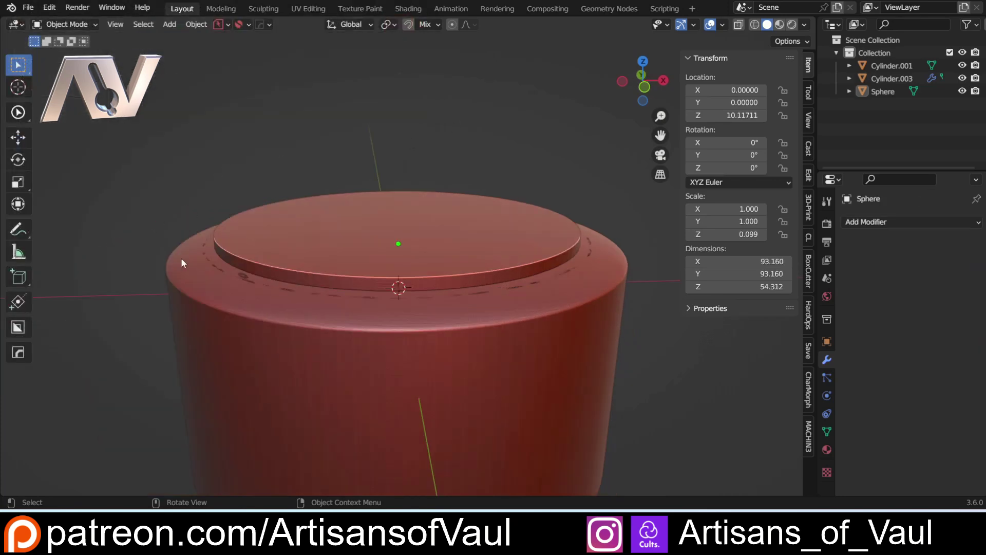
Intersect the 75-wide cylinder with the sphere using Bool Tool
{"action": "left_click", "coordinate": [182, 259]}
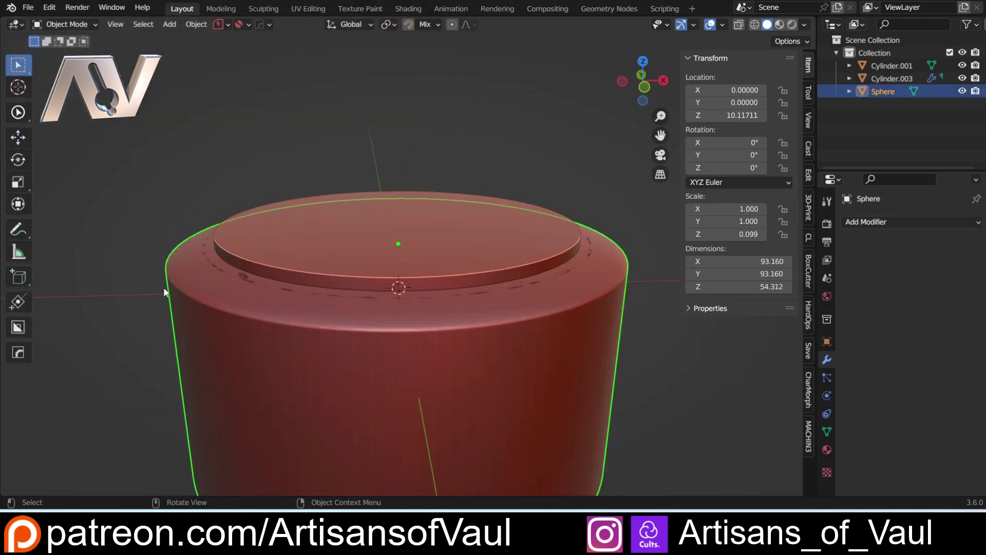
{"action": "key", "text": "shift"}
{"action": "left_click", "coordinate": [391, 192], "text": "shift"}
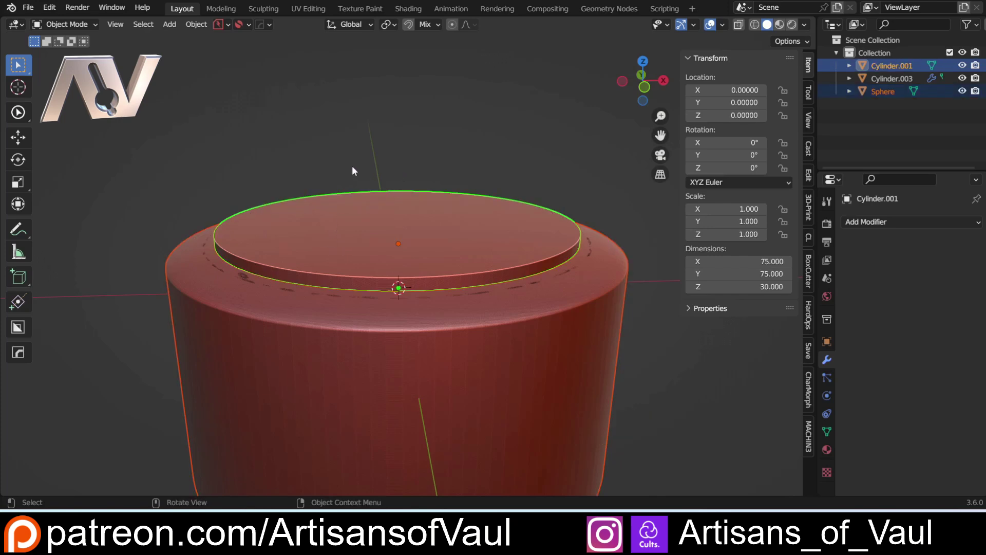
{"action": "key", "text": "ctrl"}
{"action": "key", "text": "ctrl+KP_Multiply"}
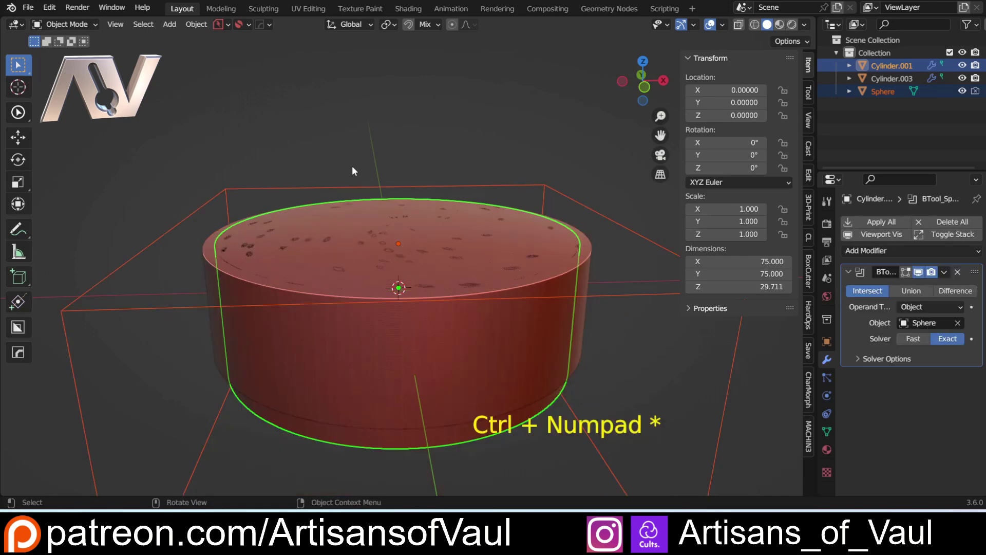
Examine the domed tops of both cylinders from the front and at an angle, and select the sphere cutter
{"action": "scroll", "coordinate": [296, 193], "scroll_direction": "down", "scroll_amount": 1}
{"action": "mouse_move", "coordinate": [296, 193]}
{"action": "middle_mouse_down"}
{"action": "mouse_move", "coordinate": [313, 178]}
{"action": "mouse_move", "coordinate": [300, 184]}
{"action": "middle_mouse_up"}
{"action": "left_click", "coordinate": [647, 83]}
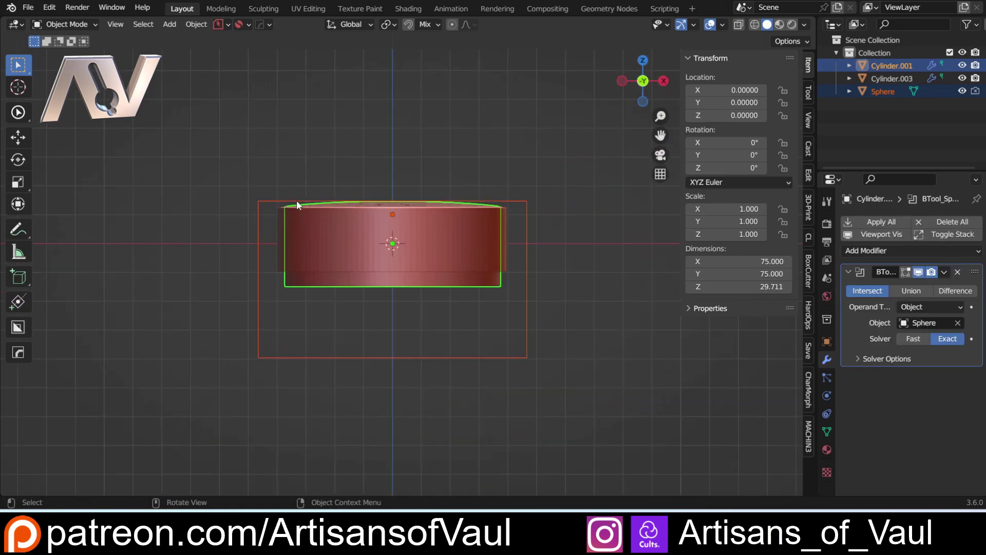
{"action": "left_click", "coordinate": [402, 145]}
{"action": "middle_click_drag", "start_coordinate": [384, 137], "coordinate": [355, 172]}
{"action": "scroll", "coordinate": [231, 188], "scroll_direction": "up", "scroll_amount": 3}
{"action": "middle_click_drag", "start_coordinate": [178, 178], "coordinate": [334, 172], "text": "shift"}
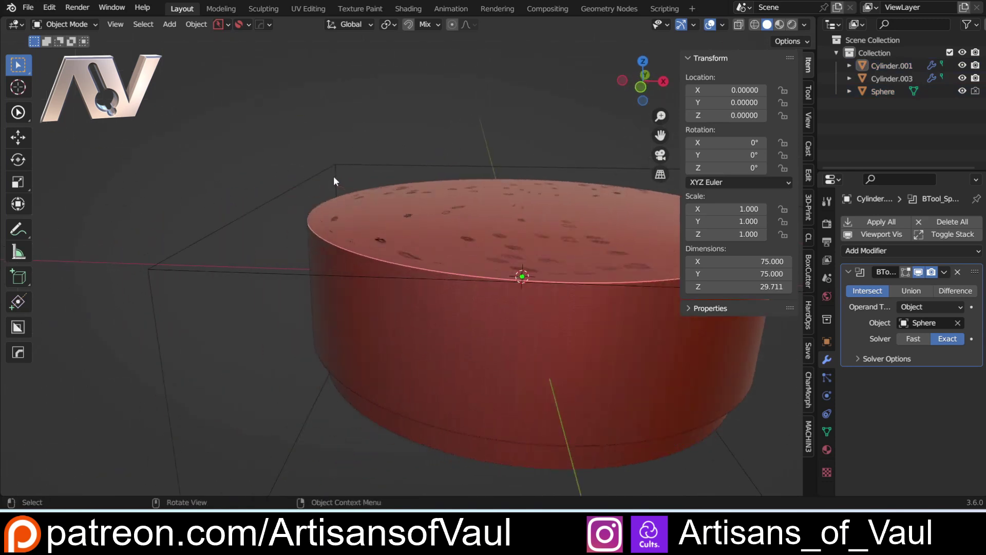
{"action": "left_click", "coordinate": [336, 166]}
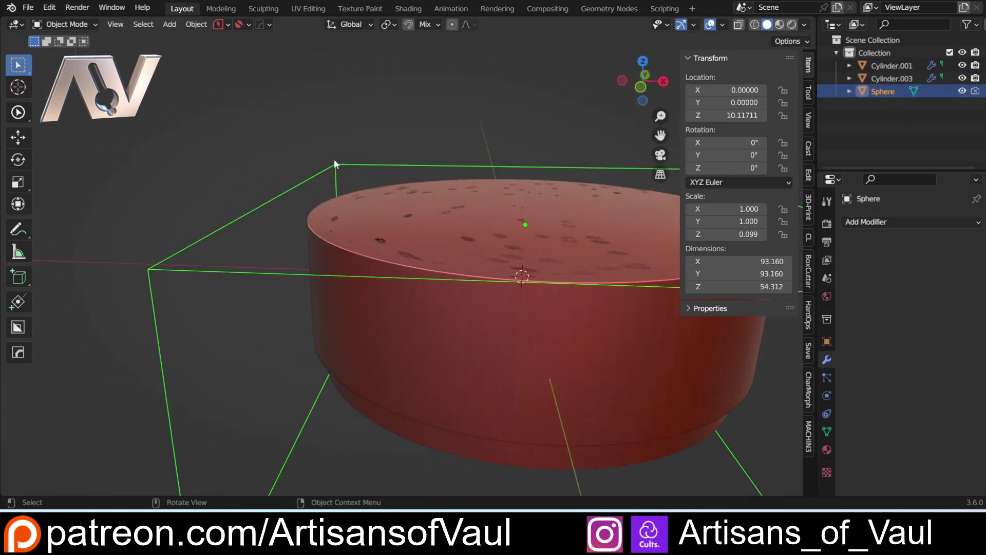
Undo the Bool Tool intersection on the 75-wide cylinder, so the sphere cutter is displayed as a solid again
{"action": "scroll", "coordinate": [334, 159], "scroll_direction": "down", "scroll_amount": 3}
{"action": "middle_click_drag", "start_coordinate": [323, 222], "coordinate": [323, 258]}
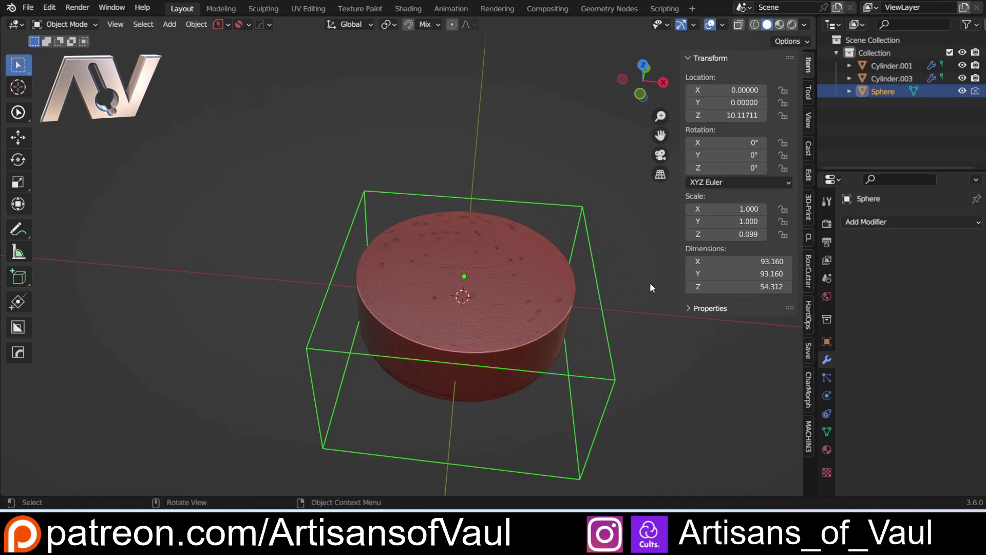
{"action": "middle_click_drag", "start_coordinate": [328, 311], "coordinate": [270, 172]}
{"action": "key", "text": "ctrl+z"}
{"action": "key", "text": "ctrl+z"}
{"action": "key", "text": "ctrl+z"}
{"action": "key", "text": "ctrl+z"}
{"action": "left_click", "coordinate": [270, 172]}
{"action": "left_click", "coordinate": [327, 196]}
{"action": "left_click", "coordinate": [165, 125]}
{"action": "scroll", "coordinate": [409, 257], "scroll_direction": "up", "scroll_amount": 2}
Enable Display As Wireframe for the Bool Tool add-on in the preferences, and close the preferences
{"action": "left_click", "coordinate": [49, 7]}
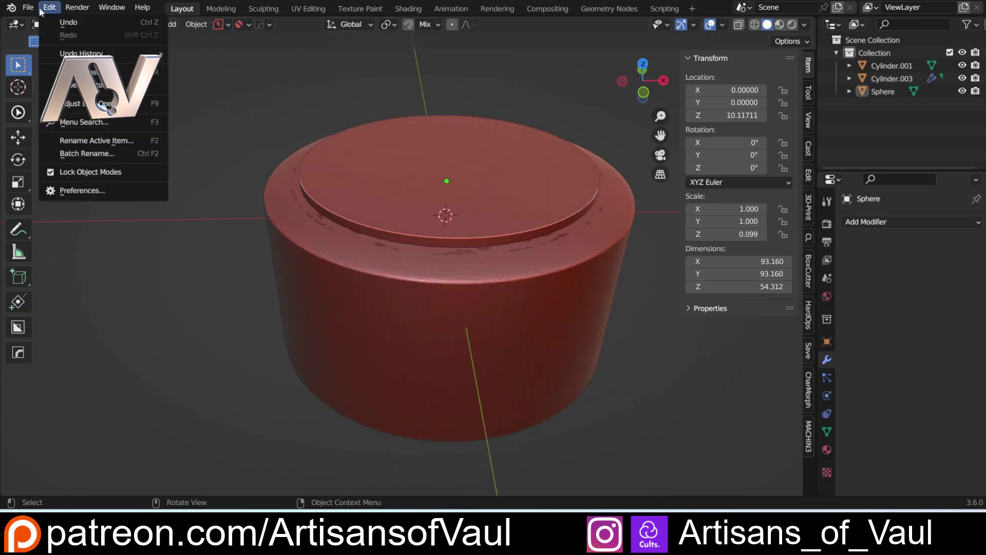
{"action": "left_click", "coordinate": [88, 190]}
{"action": "left_click_drag", "start_coordinate": [260, 16], "coordinate": [407, 106]}
{"action": "left_click", "coordinate": [389, 308]}
{"action": "left_click", "coordinate": [159, 436]}
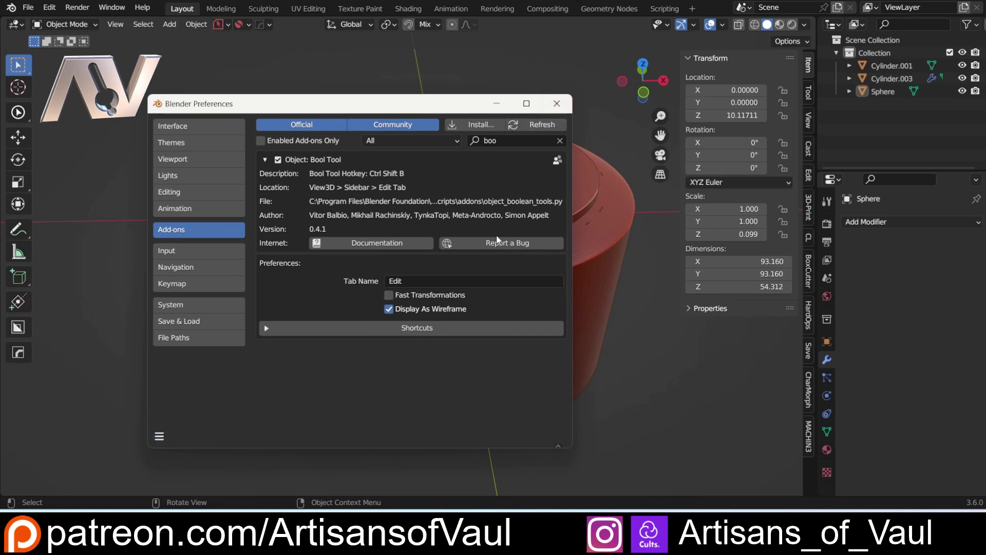
{"action": "left_click", "coordinate": [557, 104]}
Intersect the 75-wide cylinder with the sphere using Bool Tool
{"action": "left_click", "coordinate": [448, 165]}
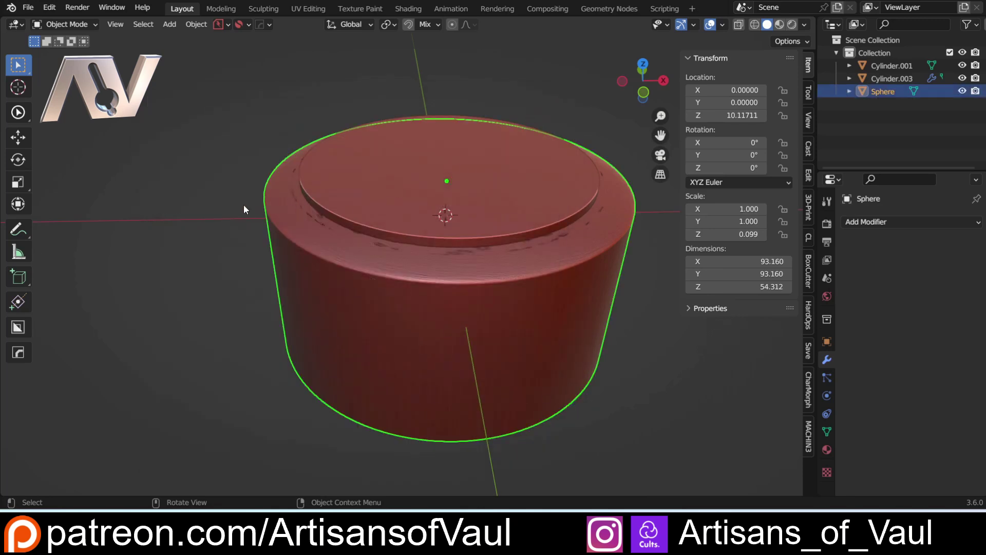
{"action": "middle_click_drag", "start_coordinate": [244, 204], "coordinate": [375, 124]}
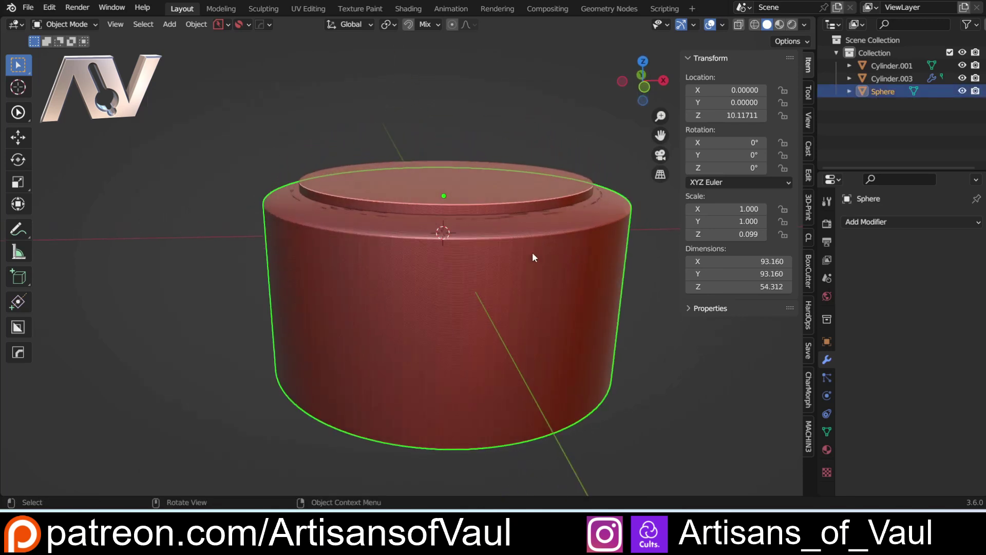
{"action": "left_click", "coordinate": [345, 170], "text": "shift"}
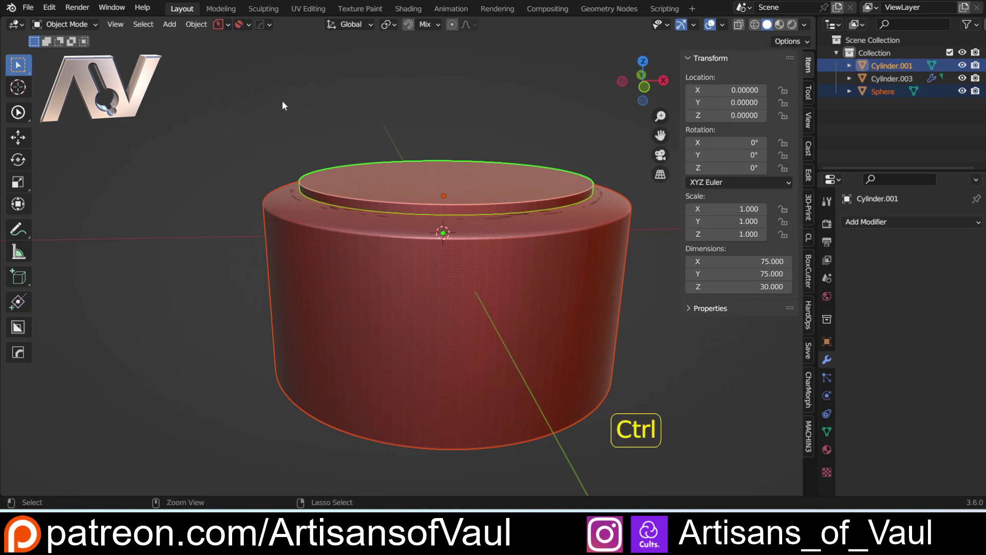
{"action": "key", "text": "ctrl+KP_Multiply"}
Hide the wireframe sphere cutter
{"action": "left_click", "coordinate": [260, 263]}
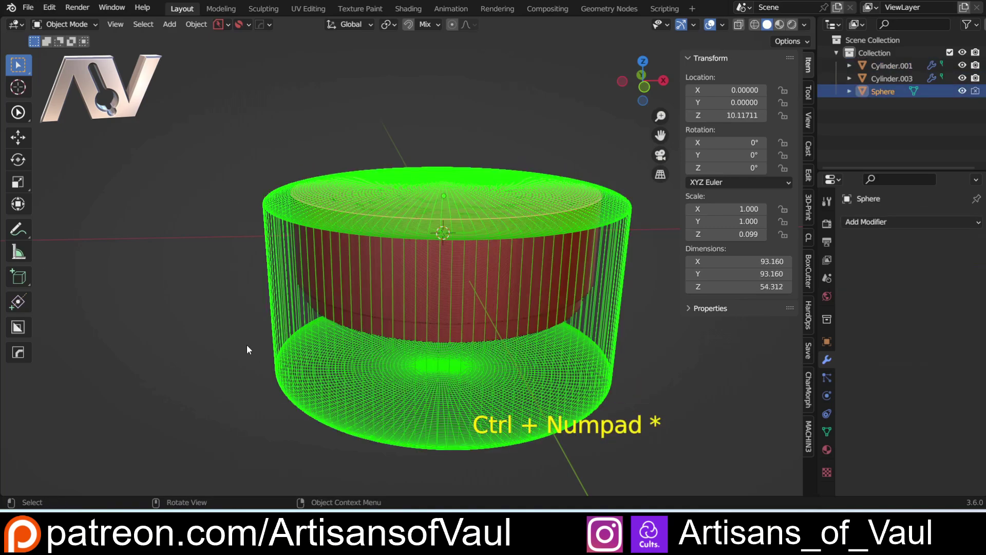
{"action": "mouse_move", "coordinate": [247, 345]}
{"action": "middle_mouse_down"}
{"action": "mouse_move", "coordinate": [251, 378]}
{"action": "mouse_move", "coordinate": [286, 383]}
{"action": "mouse_move", "coordinate": [353, 355]}
{"action": "mouse_move", "coordinate": [303, 335]}
{"action": "mouse_move", "coordinate": [235, 334]}
{"action": "mouse_move", "coordinate": [323, 325]}
{"action": "mouse_move", "coordinate": [256, 333]}
{"action": "middle_mouse_up"}
{"action": "key", "text": "h"}
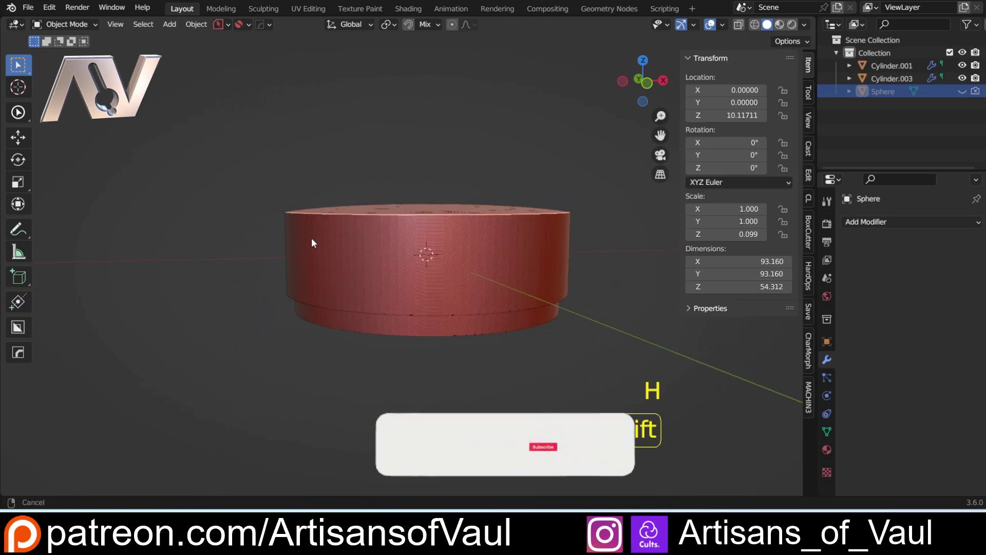
Examine how the domed tops of the two cylinders line up, from the front and at an angle
{"action": "middle_click_drag", "start_coordinate": [307, 256], "coordinate": [339, 281]}
{"action": "left_click", "coordinate": [361, 265]}
{"action": "left_click", "coordinate": [351, 417]}
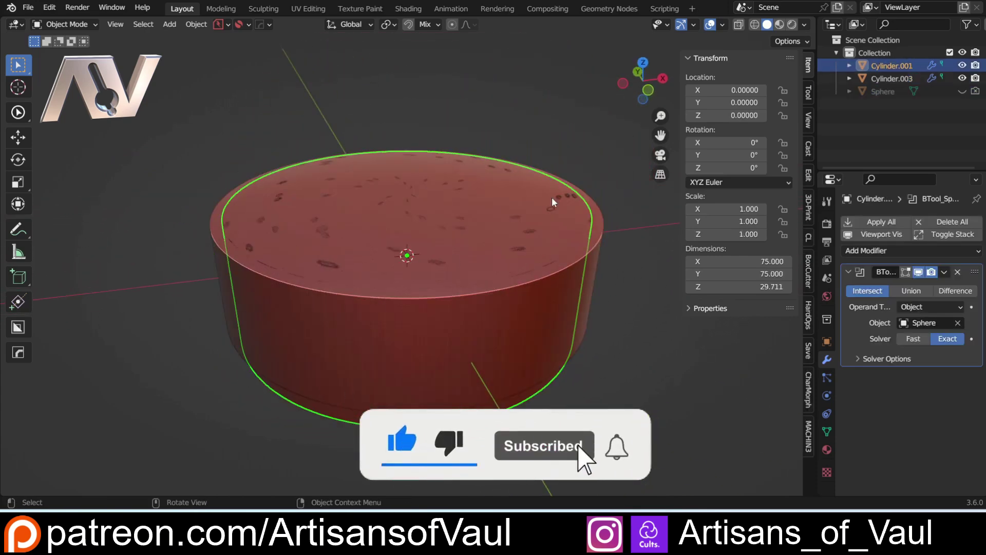
{"action": "left_click", "coordinate": [649, 91]}
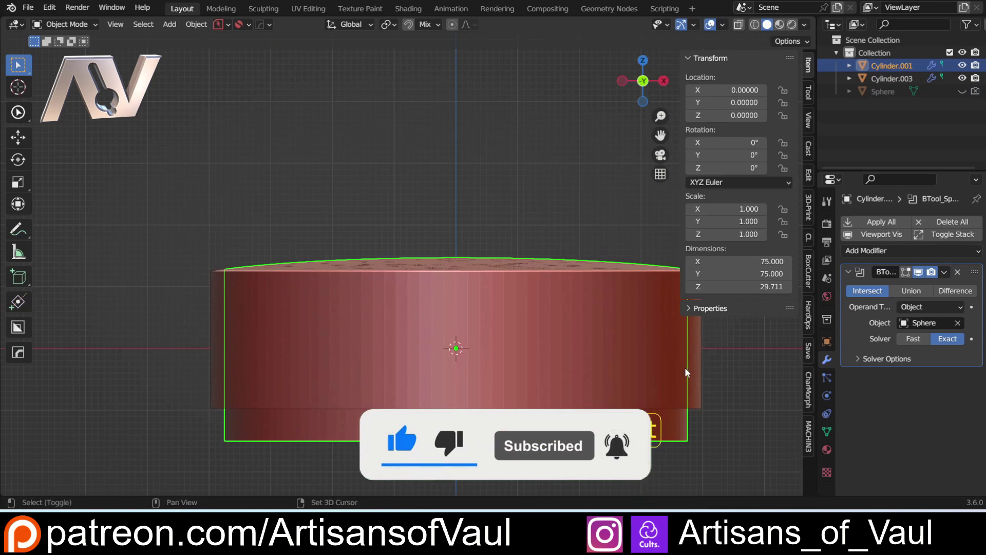
{"action": "middle_click_drag", "start_coordinate": [482, 332], "coordinate": [380, 310], "text": "shift"}
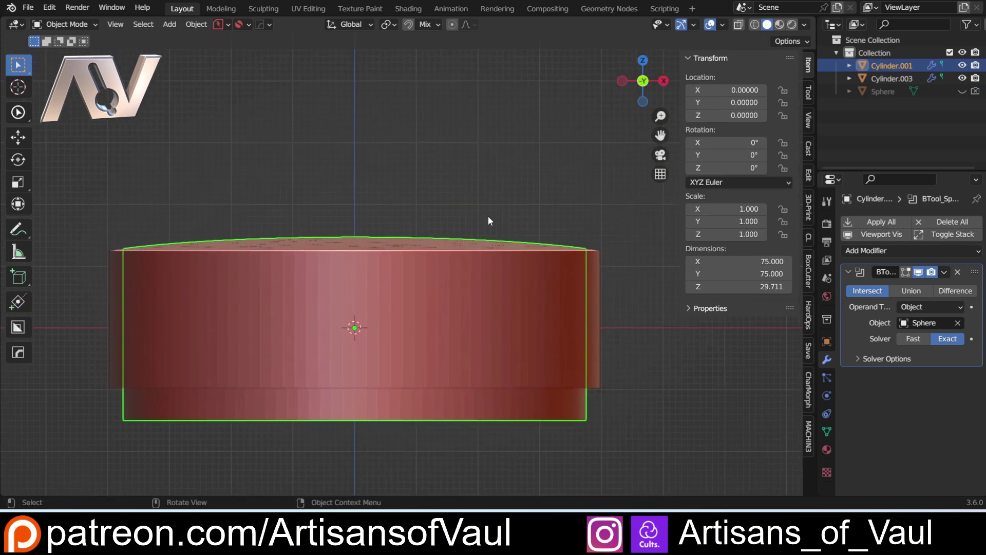
{"action": "middle_click_drag", "start_coordinate": [494, 347], "coordinate": [516, 285]}
{"action": "left_click", "coordinate": [643, 82]}
{"action": "left_click", "coordinate": [153, 202]}
{"action": "middle_click_drag", "start_coordinate": [152, 203], "coordinate": [244, 154], "text": "shift"}
{"action": "middle_click_drag", "start_coordinate": [257, 191], "coordinate": [344, 180]}
Inspect the step between the inner and outer cylinders from underneath, with the inner cylinder selected
{"action": "middle_click_drag", "start_coordinate": [288, 345], "coordinate": [324, 248], "text": "shift"}
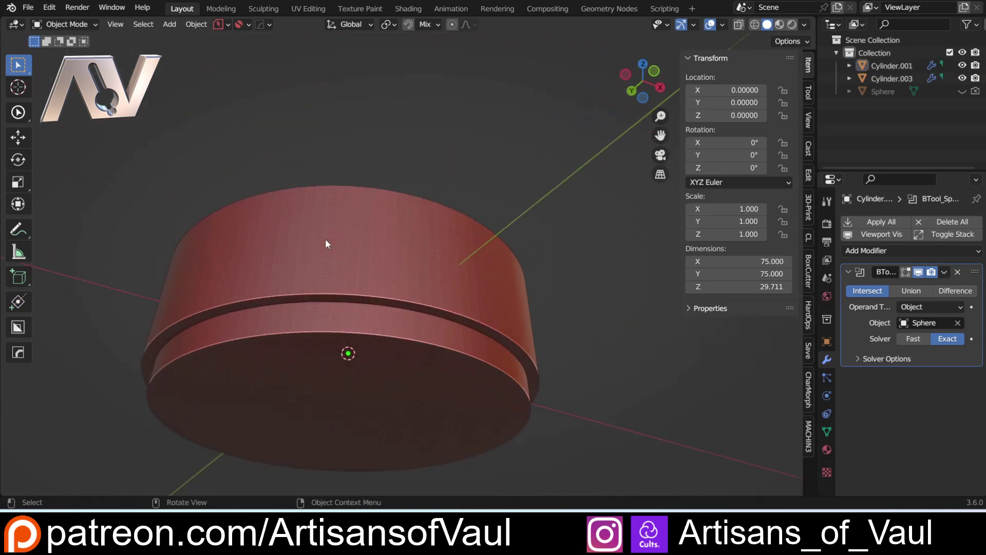
{"action": "scroll", "coordinate": [323, 248], "scroll_direction": "up", "scroll_amount": 3}
{"action": "middle_click_drag", "start_coordinate": [314, 318], "coordinate": [304, 280]}
{"action": "middle_click_drag", "start_coordinate": [221, 333], "coordinate": [320, 303], "text": "shift"}
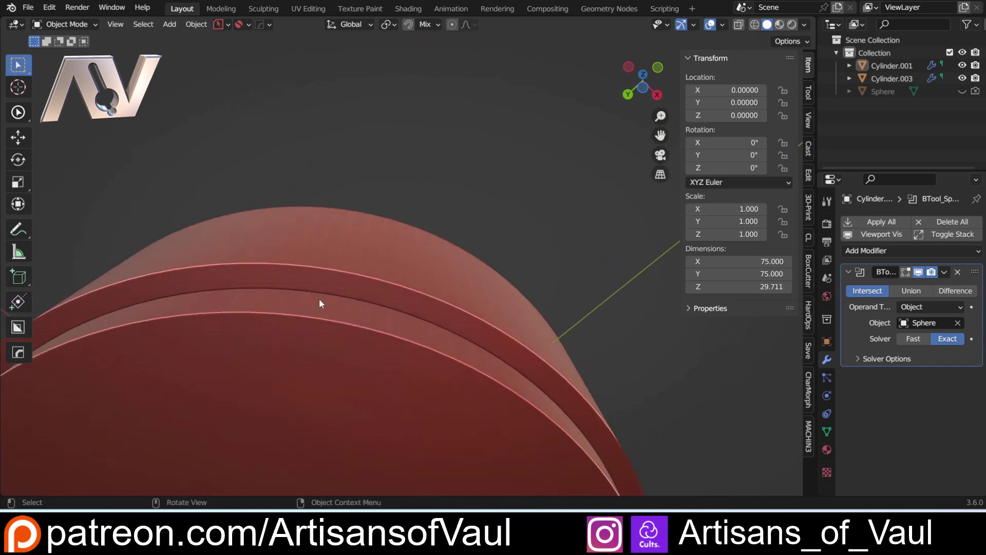
{"action": "left_click", "coordinate": [361, 299]}
{"action": "middle_click_drag", "start_coordinate": [253, 288], "coordinate": [401, 291]}
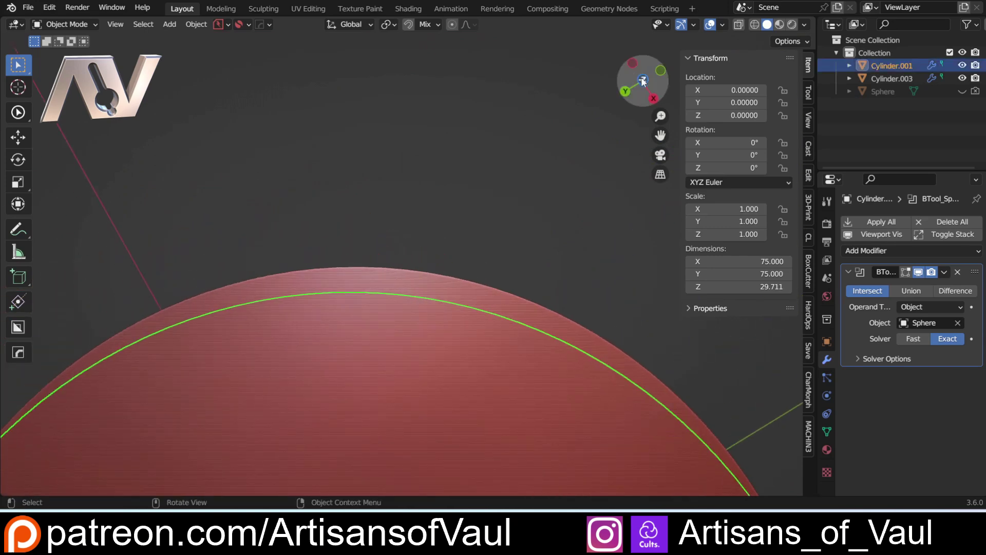
{"action": "left_click", "coordinate": [643, 80]}
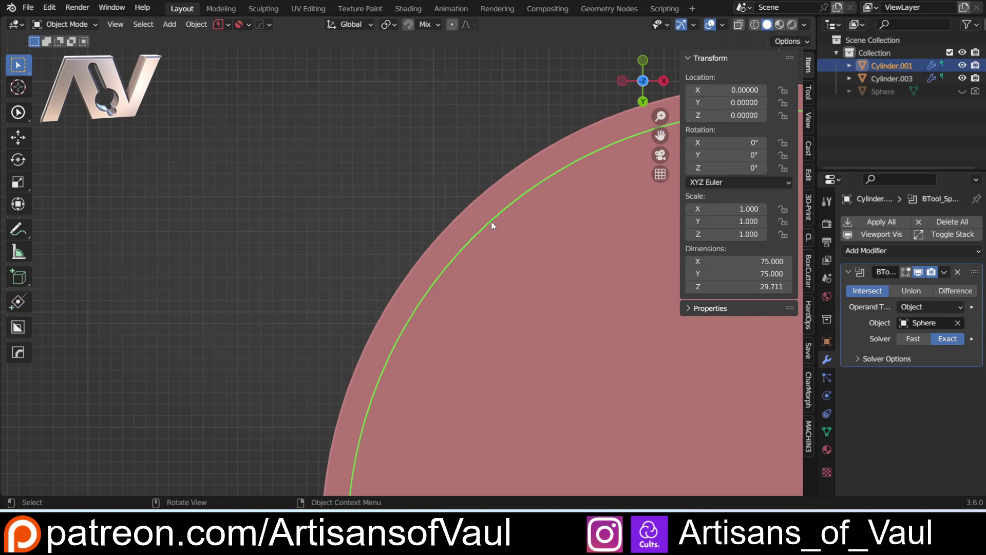
{"action": "scroll", "coordinate": [421, 242], "scroll_direction": "down", "scroll_amount": 5}
{"action": "middle_click_drag", "start_coordinate": [421, 242], "coordinate": [433, 353]}
{"action": "scroll", "coordinate": [405, 324], "scroll_direction": "up", "scroll_amount": 3}
{"action": "middle_click_drag", "start_coordinate": [386, 325], "coordinate": [353, 365]}
{"action": "middle_click_drag", "start_coordinate": [354, 366], "coordinate": [372, 321], "text": "shift"}
Apply the Boolean intersect modifier on the 75-wide inner cylinder
{"action": "left_click", "coordinate": [372, 323], "text": "shift"}
{"action": "key", "text": "KP_5"}
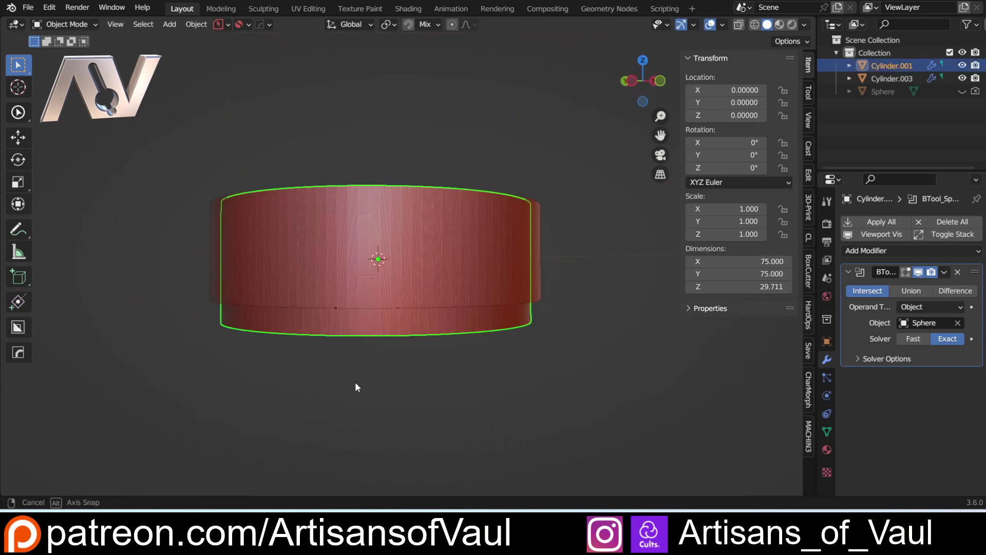
{"action": "left_click", "coordinate": [945, 272]}
{"action": "left_click", "coordinate": [886, 287]}
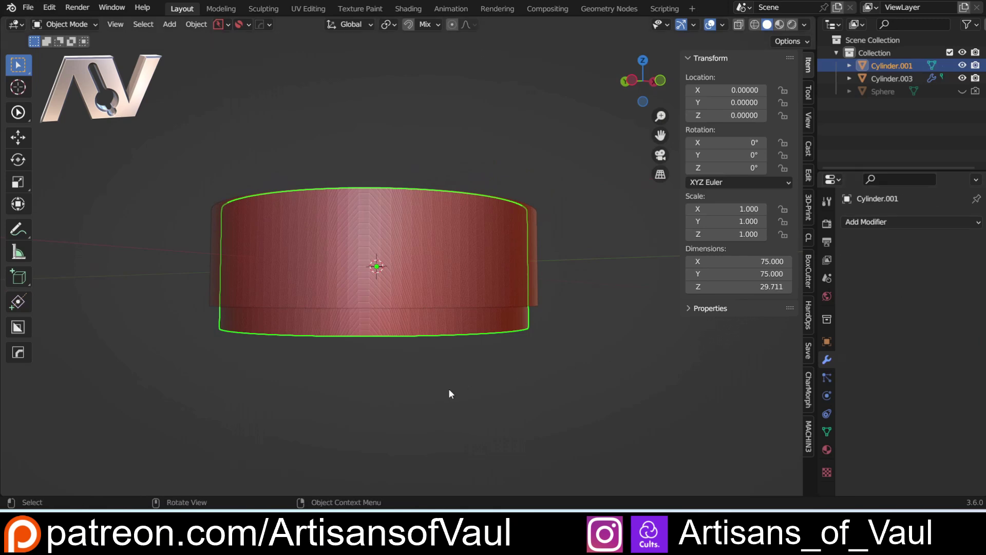
Duplicate the inner cylinder in place, leaving the copy at the original's location
{"action": "key", "text": "g"}
{"action": "right_click", "coordinate": [555, 364]}
{"action": "key", "text": "shift+d"}
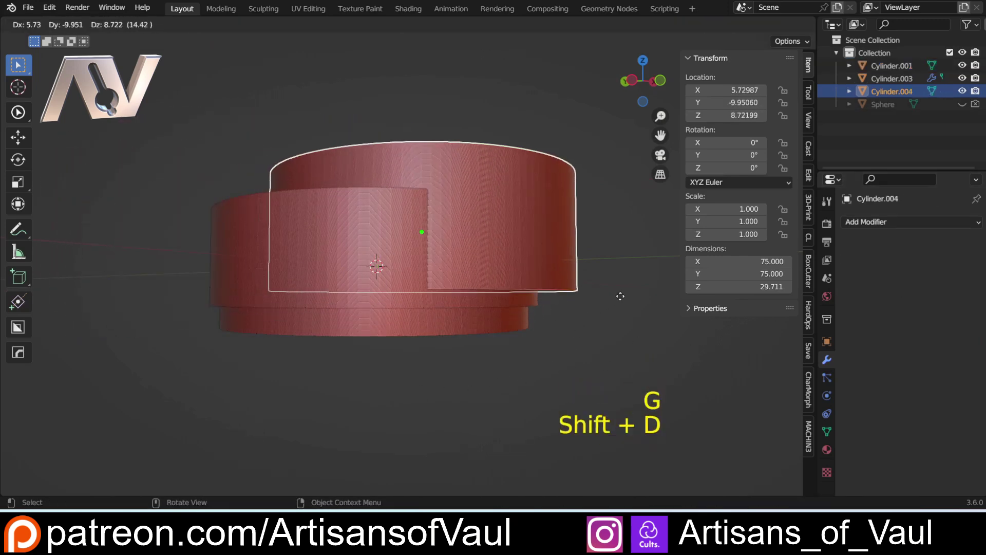
{"action": "right_click", "coordinate": [583, 319]}
Enlarge the duplicate cylinder's X and Y dimensions by 0.4 to 75.4
{"action": "scroll", "coordinate": [433, 301], "scroll_direction": "up", "scroll_amount": 3}
{"action": "middle_click_drag", "start_coordinate": [434, 302], "coordinate": [300, 220]}
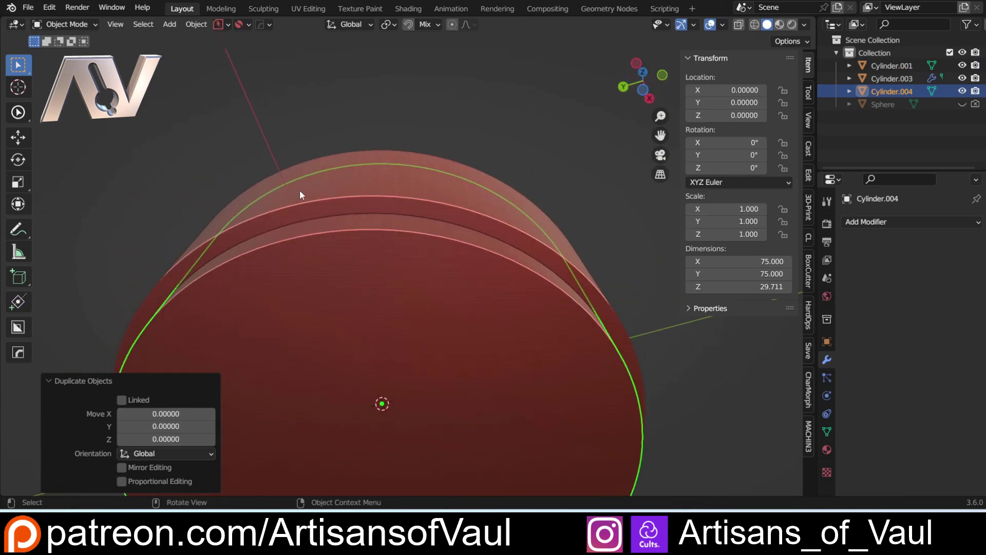
{"action": "scroll", "coordinate": [529, 237], "scroll_direction": "down", "scroll_amount": 1}
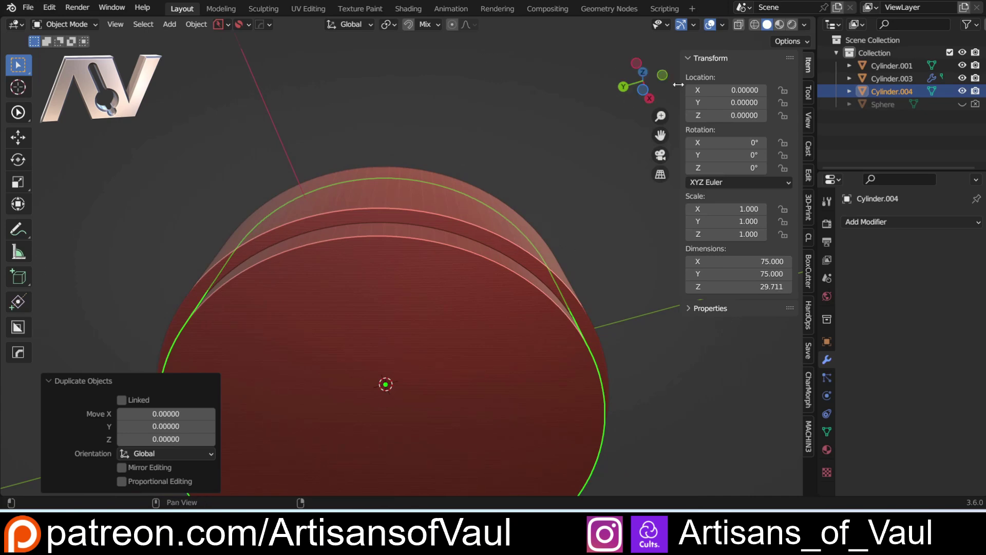
{"action": "left_click", "coordinate": [643, 91]}
{"action": "middle_click_drag", "start_coordinate": [349, 186], "coordinate": [173, 212], "text": "shift"}
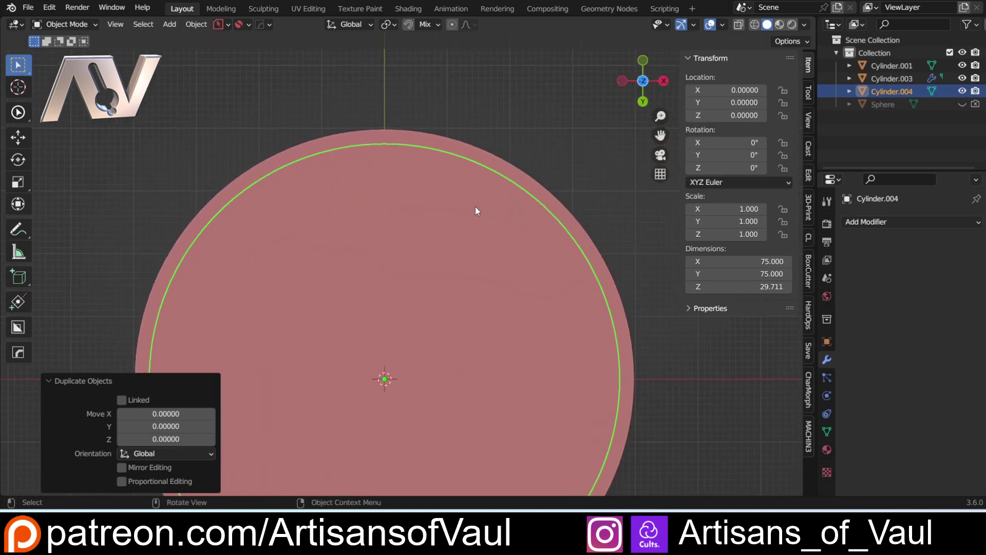
{"action": "scroll", "coordinate": [485, 201], "scroll_direction": "up", "scroll_amount": 2}
{"action": "middle_click_drag", "start_coordinate": [494, 200], "coordinate": [434, 288], "text": "shift"}
{"action": "mouse_move", "coordinate": [738, 260]}
{"action": "left_mouse_down"}
{"action": "mouse_move", "coordinate": [738, 285]}
{"action": "mouse_move", "coordinate": [736, 261]}
{"action": "left_mouse_up"}
{"action": "left_click", "coordinate": [743, 264]}
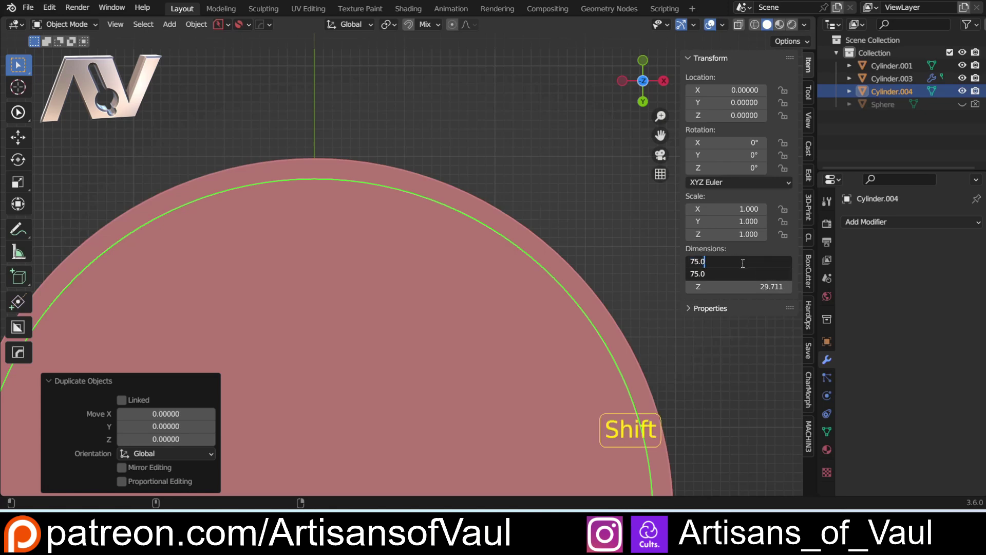
{"action": "type", "text": "+"}
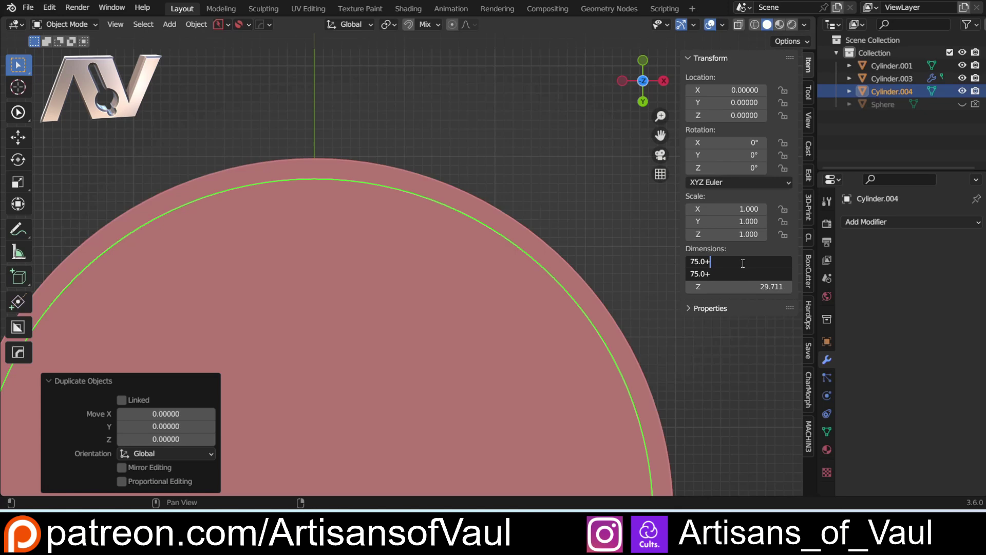
{"action": "type", "text": "0.4"}
{"action": "key", "text": "Return"}
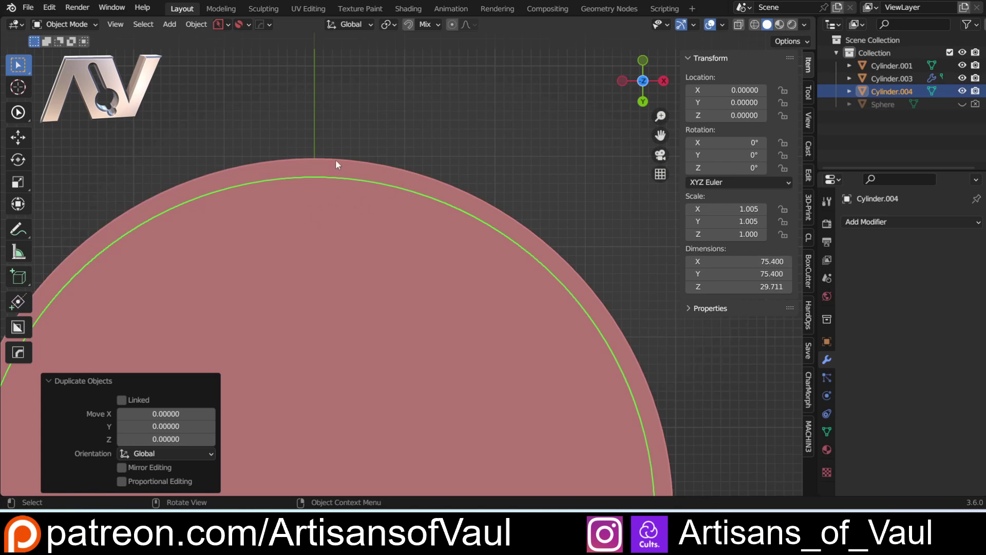
Try stretching the 75.4-wide duplicate along Z by a factor of about 1.196, and undo the scaling
{"action": "middle_click_drag", "start_coordinate": [336, 159], "coordinate": [332, 292]}
{"action": "key", "text": "s"}
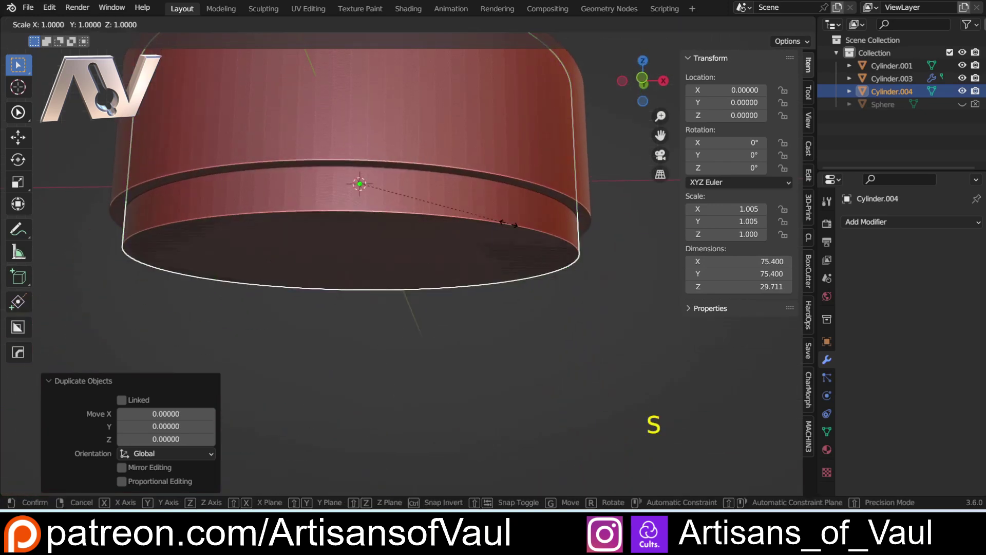
{"action": "key", "text": "z"}
{"action": "left_click", "coordinate": [540, 223]}
{"action": "middle_click_drag", "start_coordinate": [481, 223], "coordinate": [471, 254], "text": "shift"}
{"action": "middle_click_drag", "start_coordinate": [410, 147], "coordinate": [123, 163]}
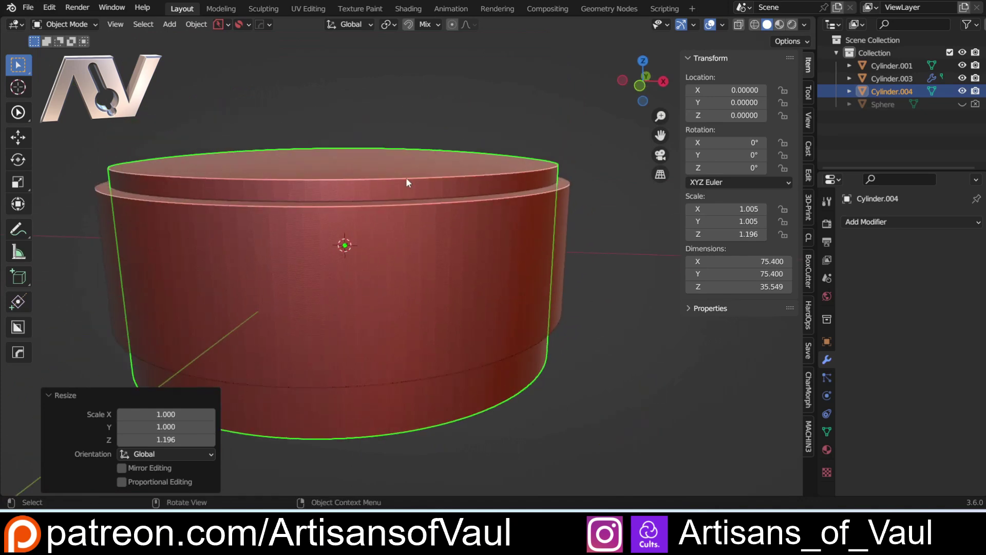
{"action": "key", "text": "ctrl+z"}
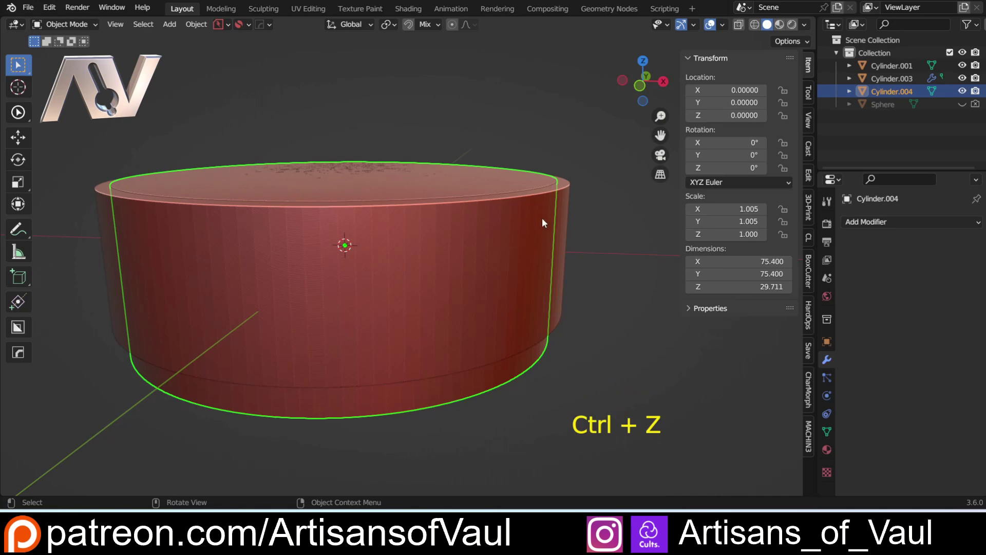
Stretch the 75.4-wide duplicate along Z by a factor of about 1.109, so it pokes through the outer cylinder's top
{"action": "scroll", "coordinate": [542, 214], "scroll_direction": "up", "scroll_amount": 2}
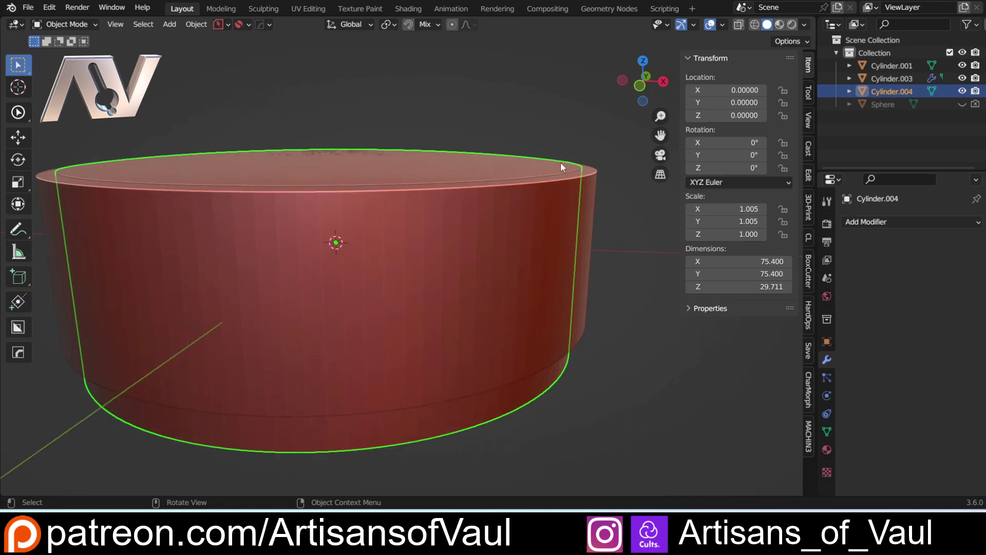
{"action": "key", "text": "s"}
{"action": "key", "text": "z"}
{"action": "left_click", "coordinate": [568, 196], "text": "shift"}
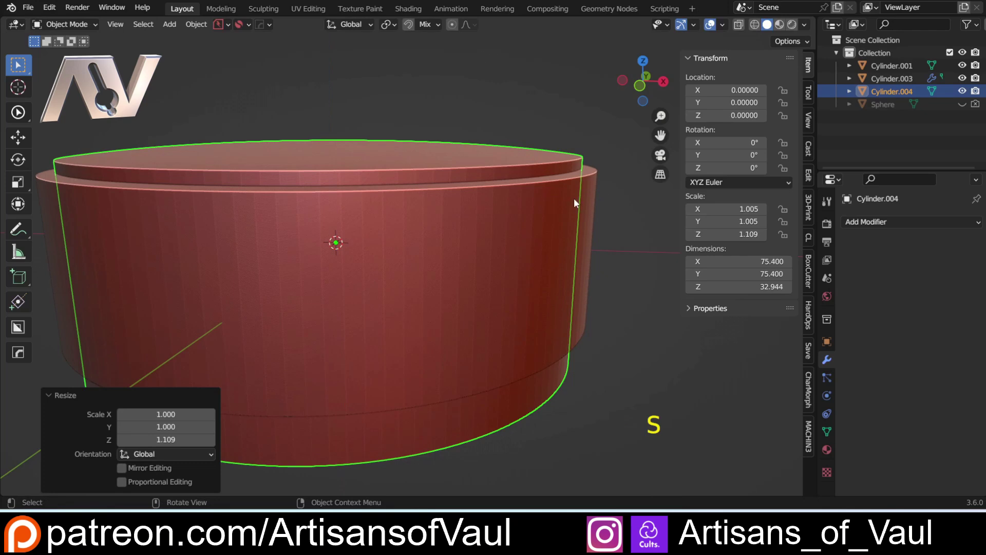
Subtract the 75.4-wide duplicate from the wider outer cylinder using Bool Tool's Difference
{"action": "middle_click_drag", "start_coordinate": [568, 197], "coordinate": [483, 203], "text": "shift"}
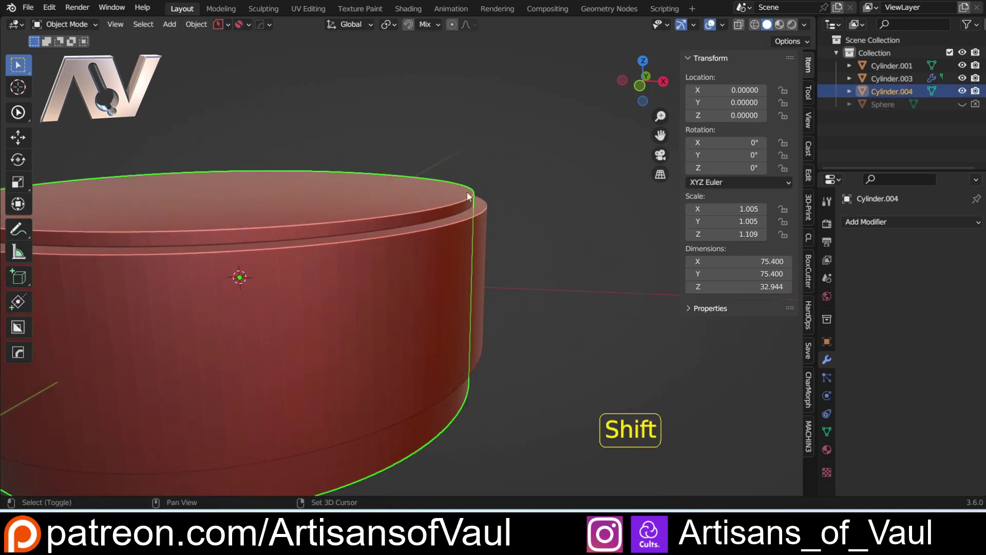
{"action": "left_click", "coordinate": [486, 202], "text": "shift"}
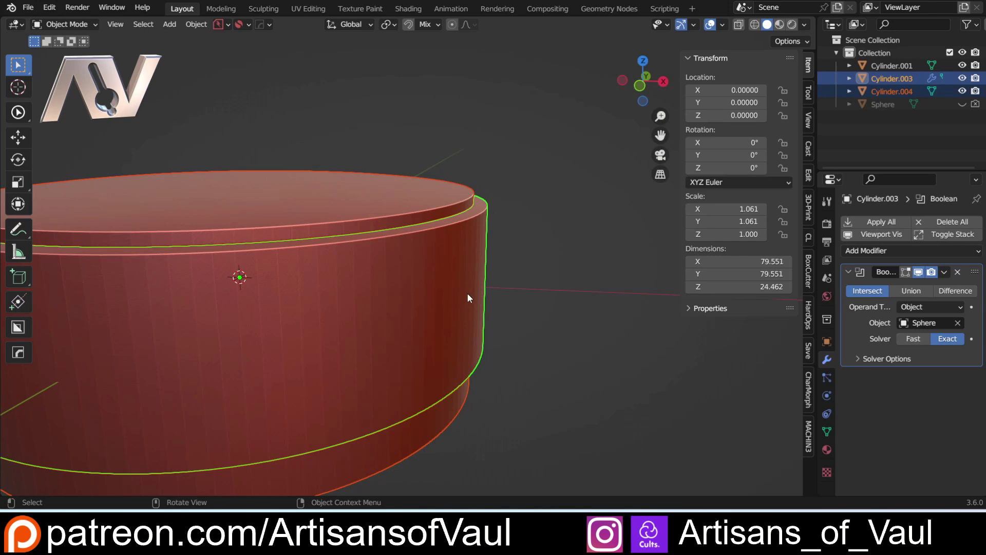
{"action": "key", "text": "ctrl+KP_Subtract"}
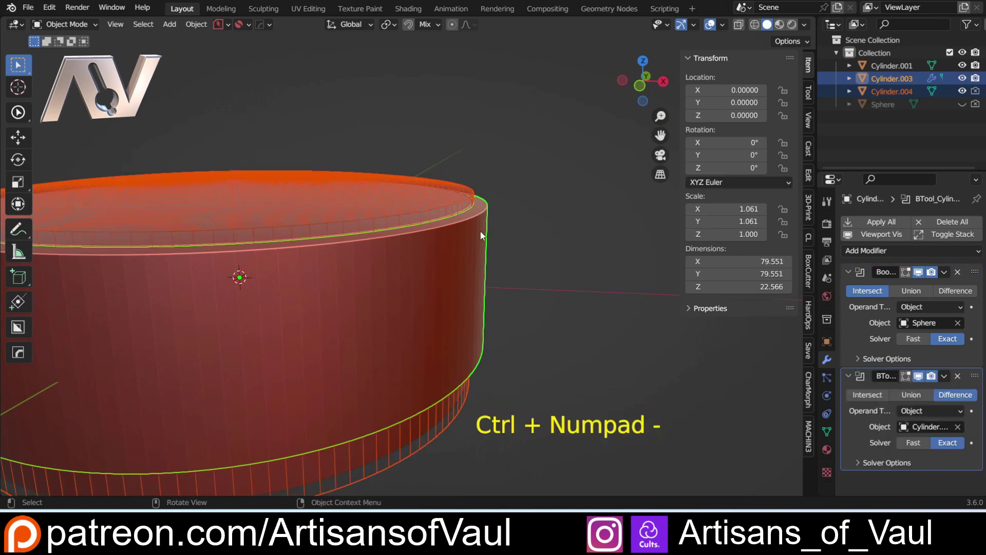
Hide the duplicate cutter cylinder and view the clearance gap between the two parts from above
{"action": "left_click", "coordinate": [451, 188]}
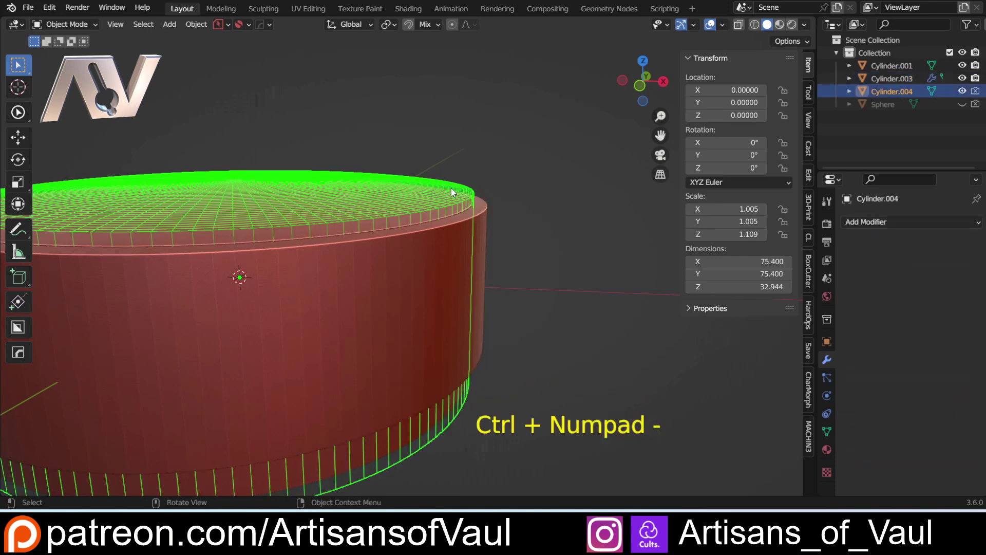
{"action": "key", "text": "h"}
{"action": "middle_click_drag", "start_coordinate": [454, 174], "coordinate": [507, 294]}
{"action": "left_click", "coordinate": [643, 80]}
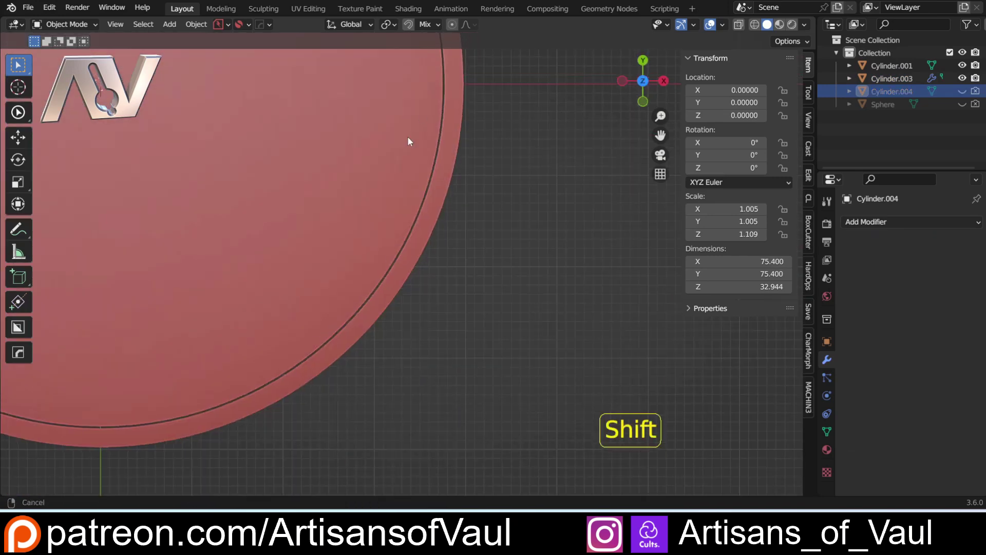
{"action": "scroll", "coordinate": [381, 140], "scroll_direction": "down", "scroll_amount": 4}
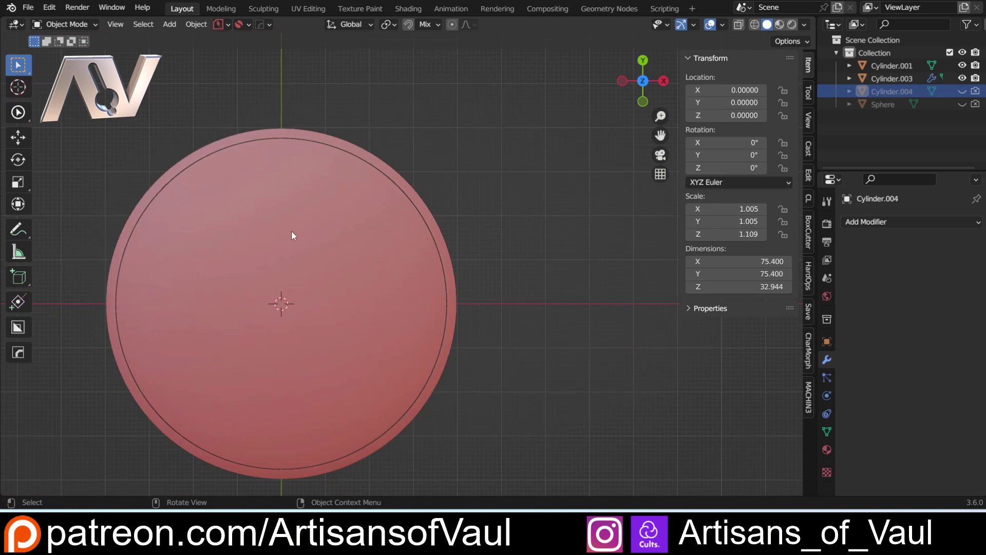
Unhide the duplicate cutter cylinder, set its X and Y dimensions to 75.6, and hide it again
{"action": "middle_click_drag", "start_coordinate": [251, 229], "coordinate": [350, 302], "text": "shift"}
{"action": "scroll", "coordinate": [350, 302], "scroll_direction": "up", "scroll_amount": 1}
{"action": "scroll", "coordinate": [351, 296], "scroll_direction": "up", "scroll_amount": 2}
{"action": "middle_click_drag", "start_coordinate": [375, 233], "coordinate": [342, 273], "text": "shift"}
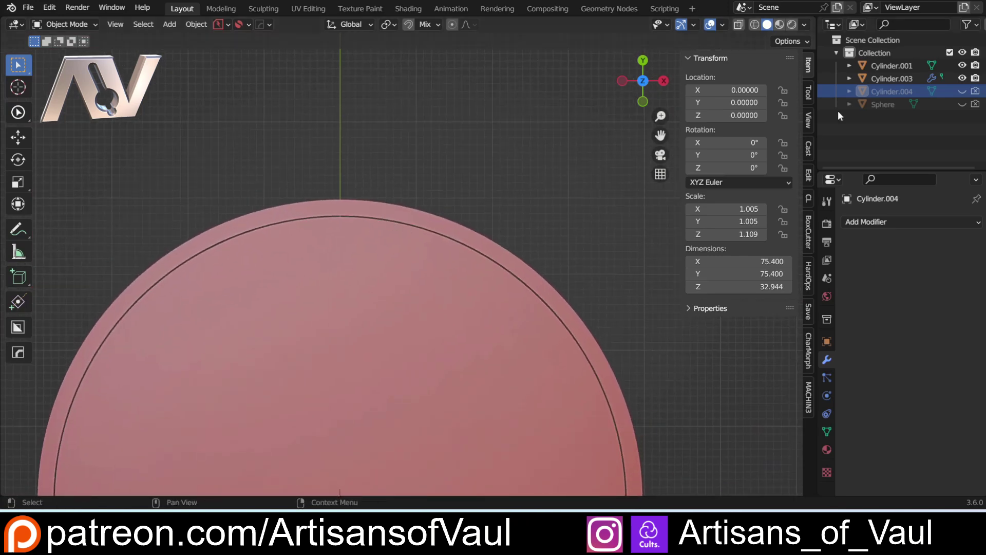
{"action": "left_click", "coordinate": [963, 91]}
{"action": "scroll", "coordinate": [229, 230], "scroll_direction": "up", "scroll_amount": 2}
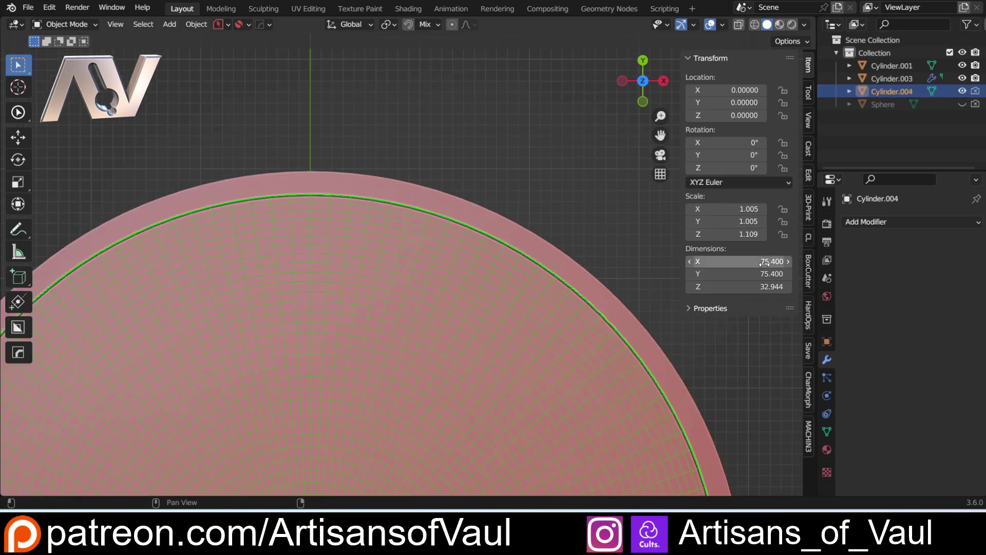
{"action": "left_click_drag", "start_coordinate": [754, 262], "coordinate": [753, 274]}
{"action": "left_click", "coordinate": [722, 262]}
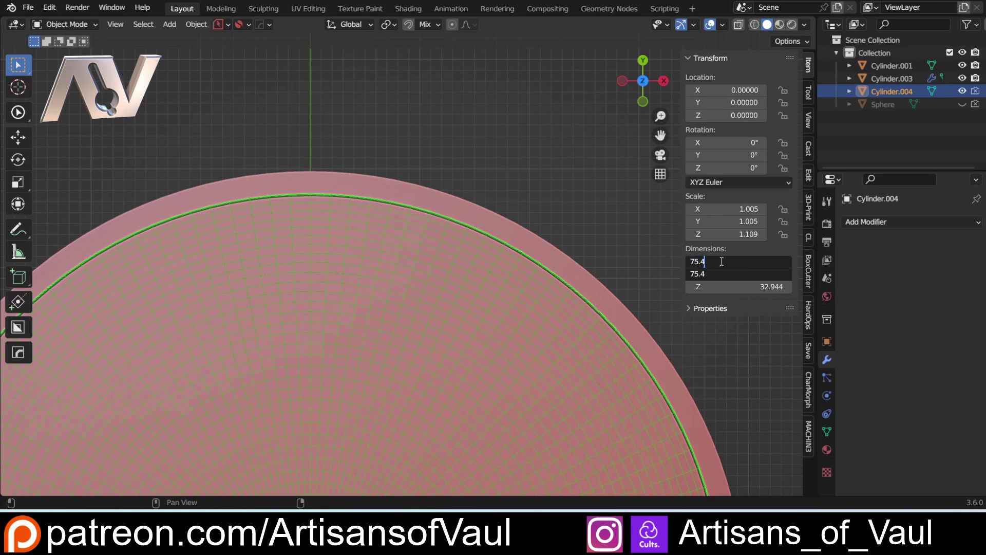
{"action": "key", "text": "BackSpace"}
{"action": "type", "text": "600"}
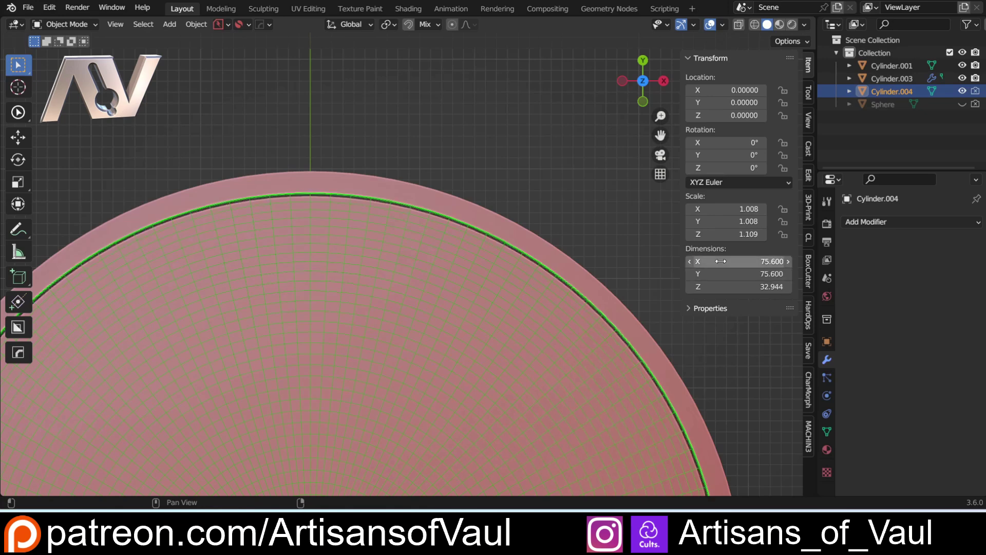
{"action": "key", "text": "h"}
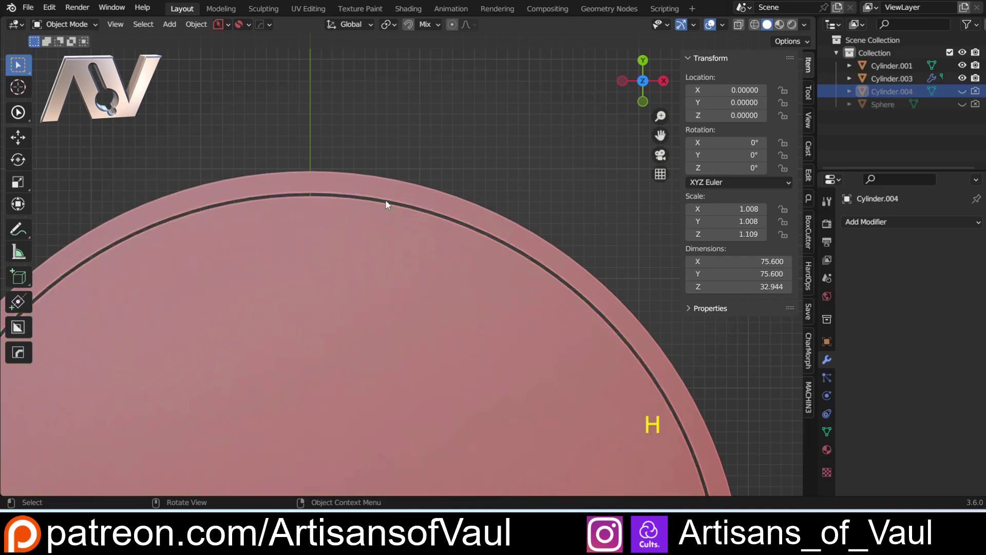
Try applying the outer cylinder's two Boolean modifiers one at a time, and undo both applications
{"action": "scroll", "coordinate": [387, 300], "scroll_direction": "down", "scroll_amount": 6}
{"action": "middle_click_drag", "start_coordinate": [388, 300], "coordinate": [316, 347]}
{"action": "left_click", "coordinate": [311, 261]}
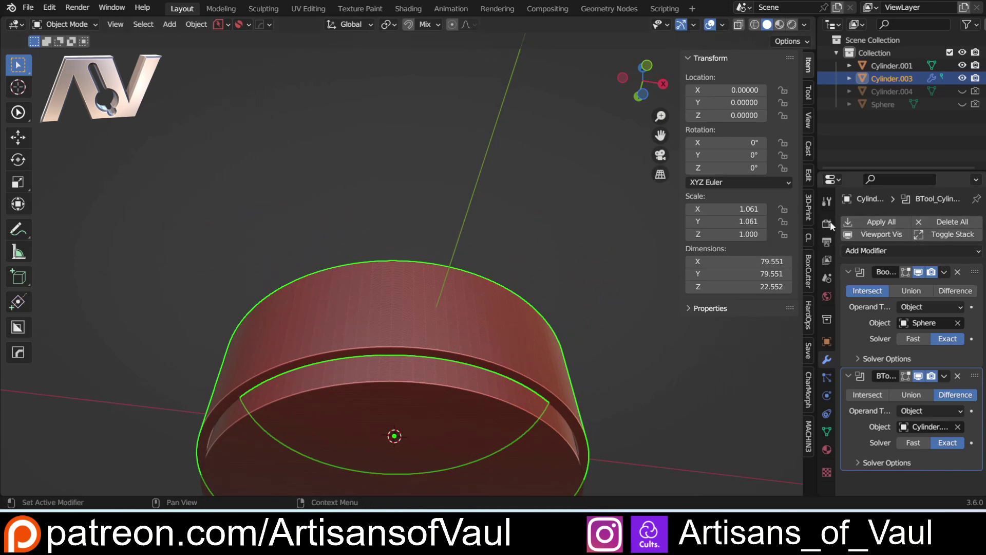
{"action": "left_click", "coordinate": [945, 272]}
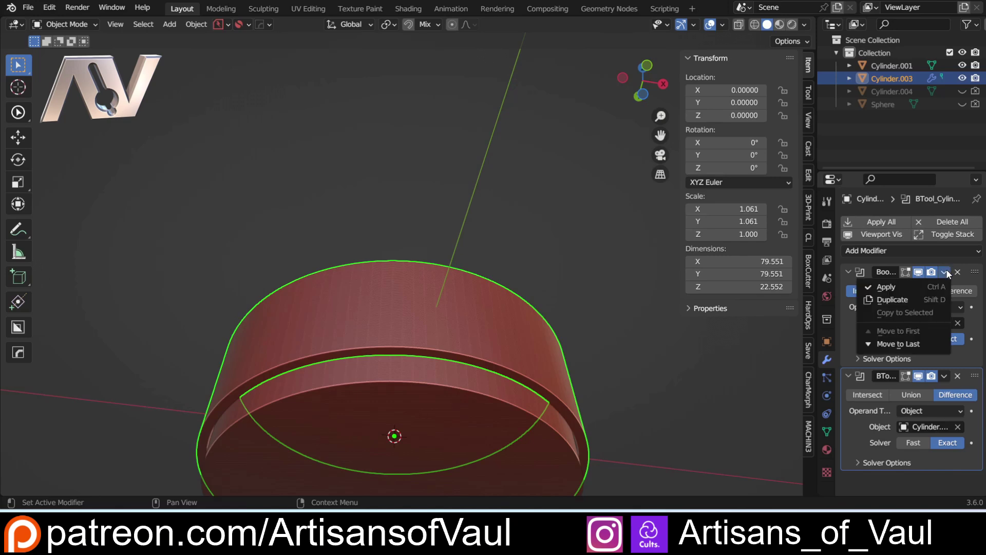
{"action": "left_click", "coordinate": [946, 273]}
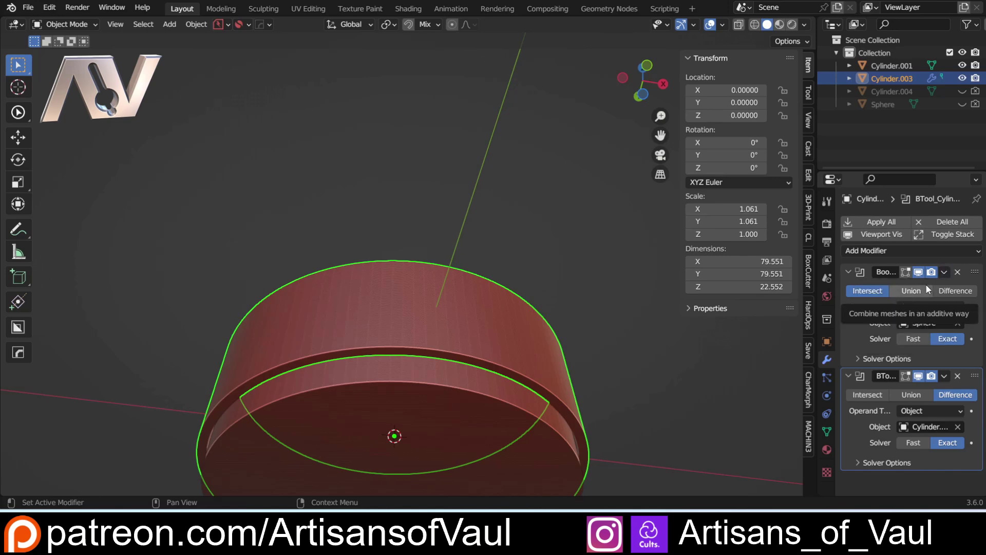
{"action": "key", "text": "ctrl+a"}
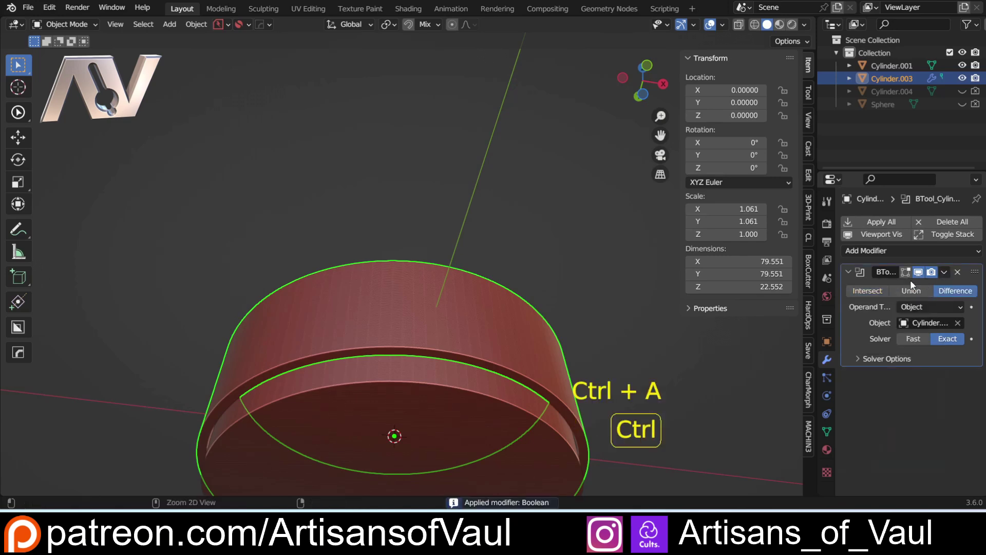
{"action": "key", "text": "ctrl+a"}
{"action": "key", "text": "ctrl+z"}
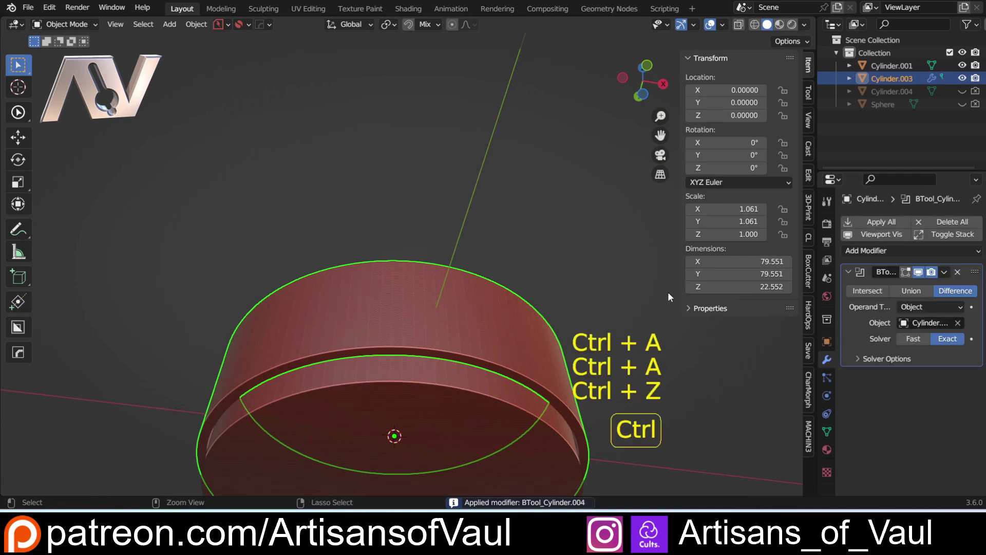
{"action": "key", "text": "ctrl+z"}
Find the Modifier Tools add-on in Blender's preferences and check that it is enabled
{"action": "left_click", "coordinate": [49, 7]}
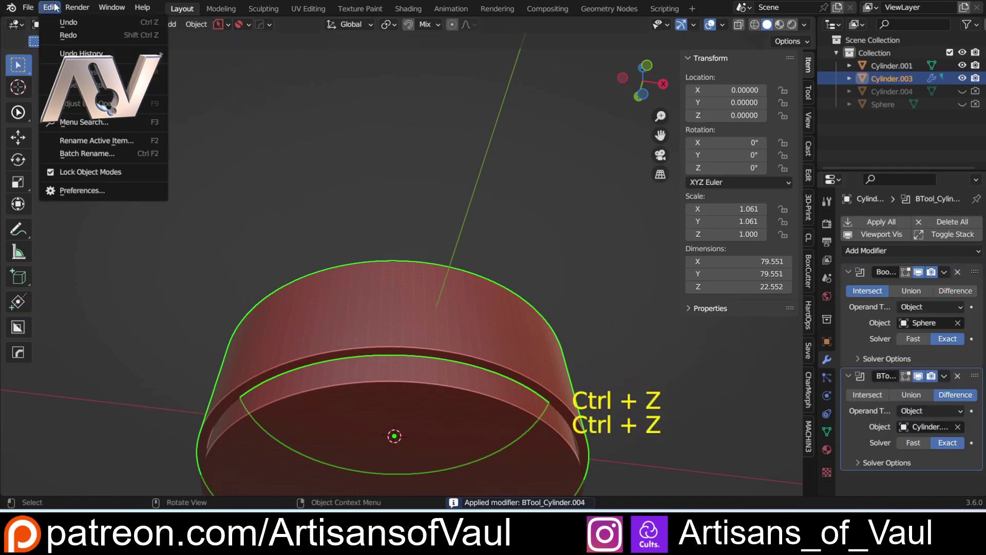
{"action": "left_click", "coordinate": [77, 190]}
{"action": "left_click_drag", "start_coordinate": [165, 19], "coordinate": [344, 141]}
{"action": "left_click", "coordinate": [544, 173]}
{"action": "type", "text": "modi"}
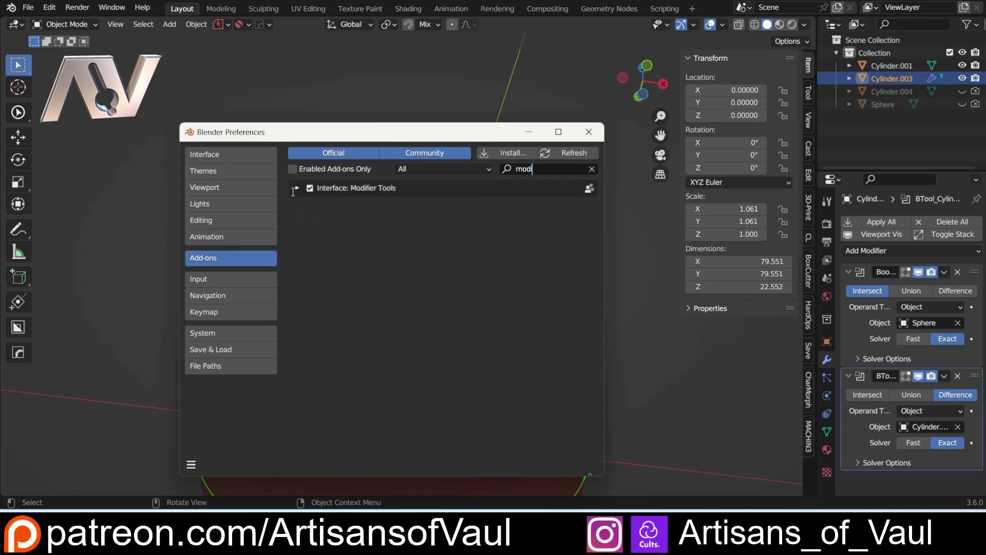
{"action": "left_click", "coordinate": [589, 132]}
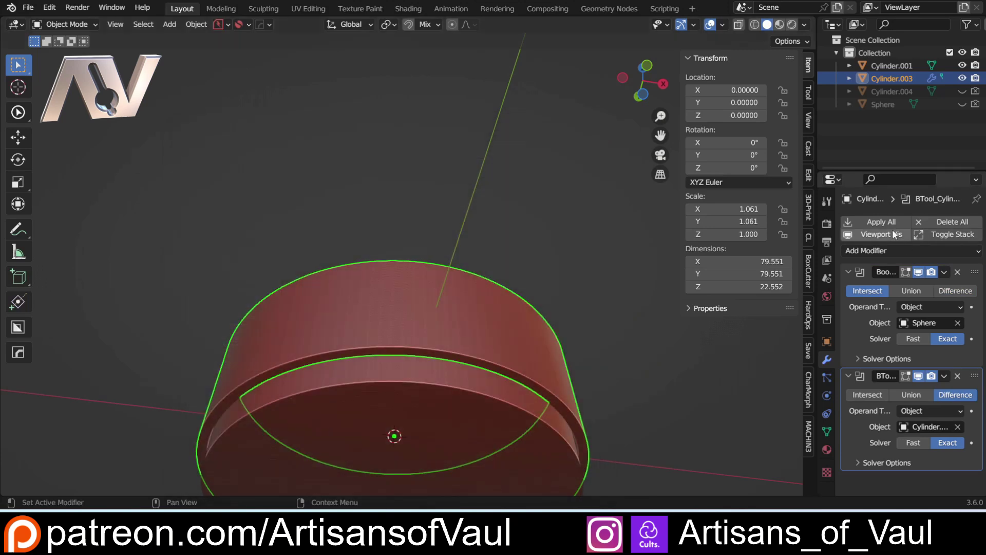
Apply all modifiers on the outer cylinder at once
{"action": "middle_click_drag", "start_coordinate": [333, 227], "coordinate": [273, 231]}
{"action": "left_click", "coordinate": [268, 239]}
{"action": "key", "text": "Tab"}
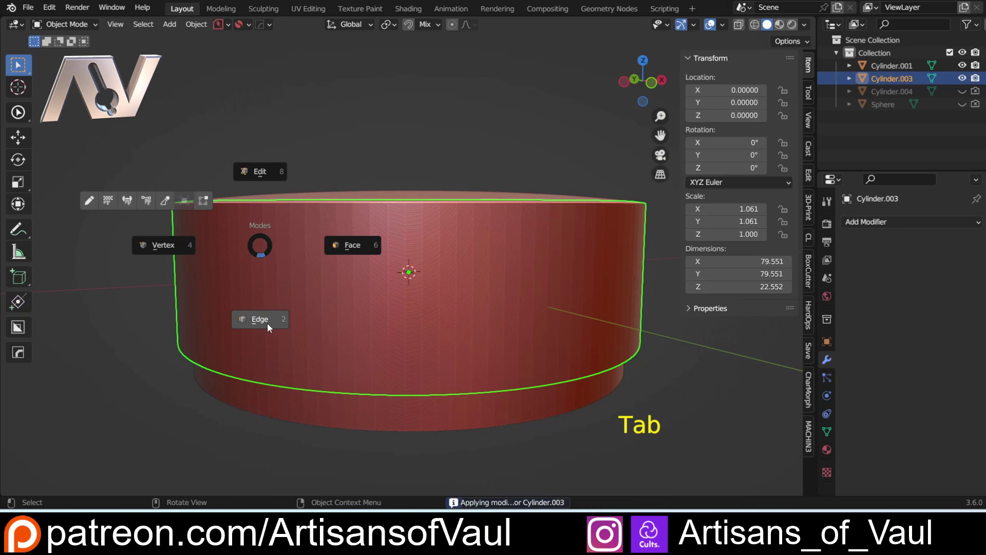
{"action": "key", "text": "Escape"}
Apply the outer cylinder's scale and enter Edit Mode on its mesh
{"action": "middle_click_drag", "start_coordinate": [335, 134], "coordinate": [332, 168]}
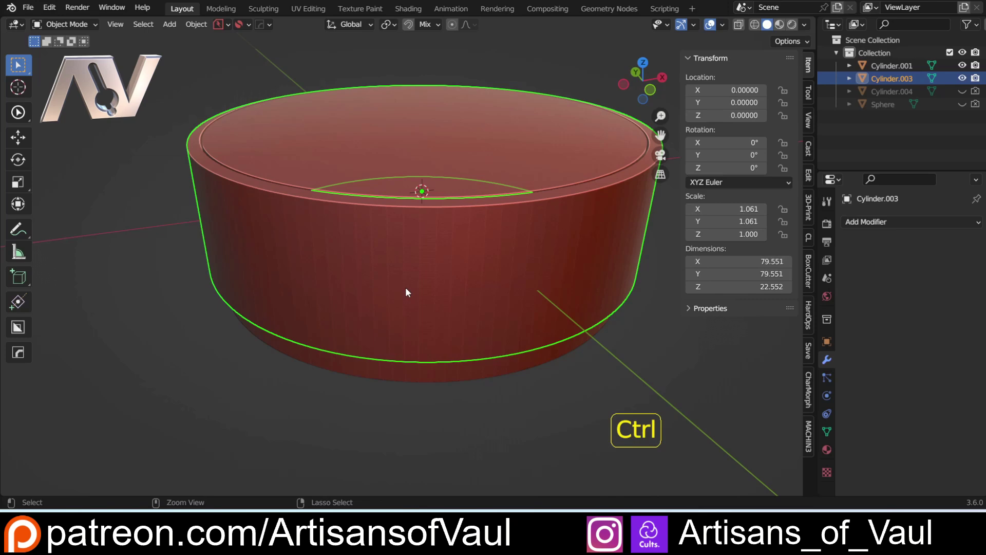
{"action": "key", "text": "ctrl+a"}
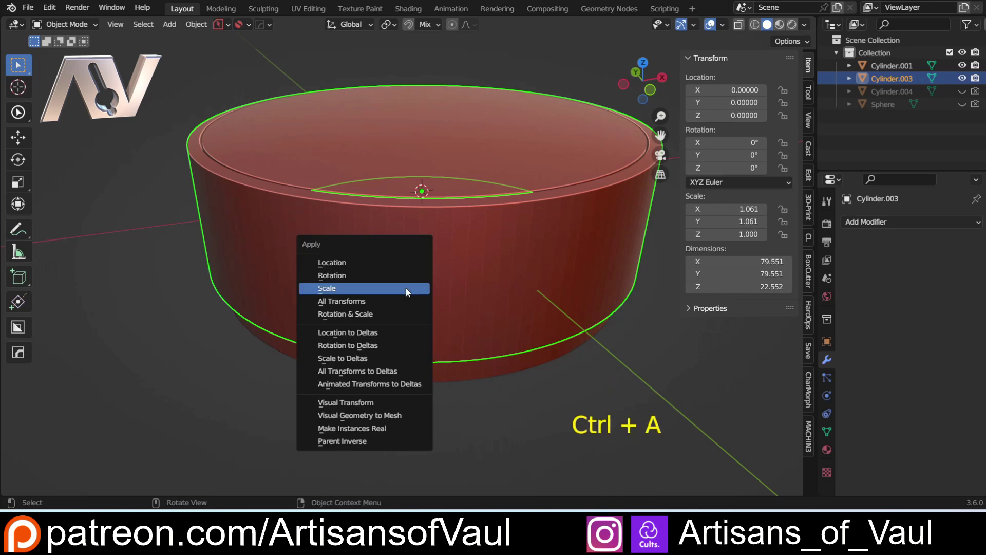
{"action": "left_click", "coordinate": [405, 288]}
{"action": "key", "text": "Tab"}
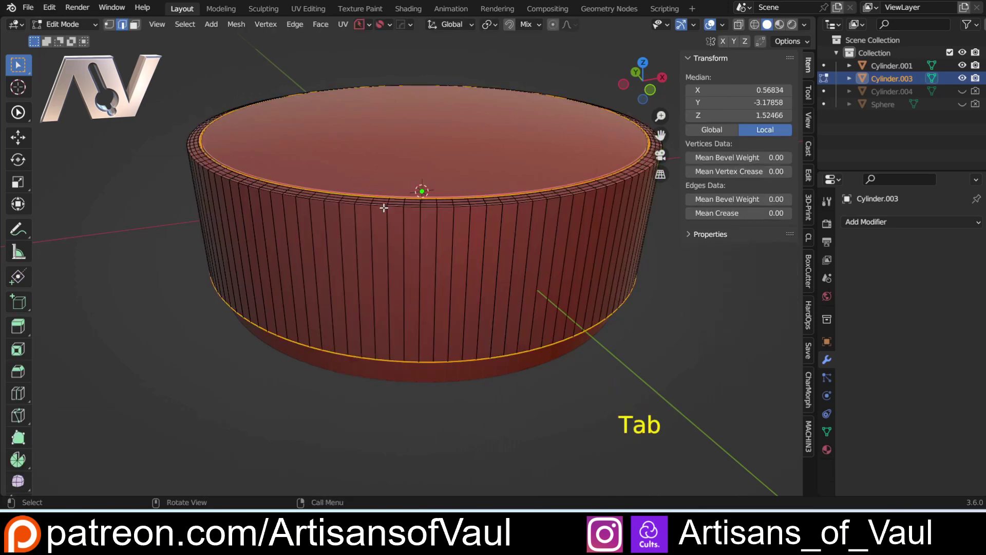
Select two of the concentric edge loops on the top face of the outer cylinder's rim
{"action": "middle_click_drag", "start_coordinate": [384, 208], "coordinate": [374, 245]}
{"action": "scroll", "coordinate": [380, 210], "scroll_direction": "up", "scroll_amount": 2}
{"action": "middle_click_drag", "start_coordinate": [363, 200], "coordinate": [344, 246], "text": "shift"}
{"action": "scroll", "coordinate": [328, 241], "scroll_direction": "up", "scroll_amount": 2}
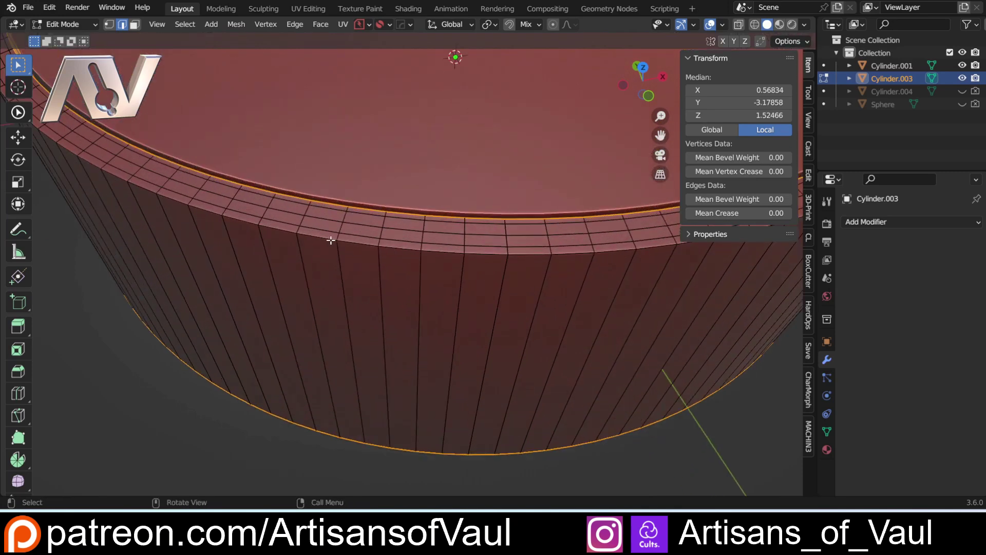
{"action": "left_click", "coordinate": [325, 239], "text": "alt"}
{"action": "scroll", "coordinate": [325, 229], "scroll_direction": "down", "scroll_amount": 3}
{"action": "scroll", "coordinate": [354, 262], "scroll_direction": "up", "scroll_amount": 3}
{"action": "left_click", "coordinate": [412, 302], "text": "alt+shift"}
{"action": "scroll", "coordinate": [414, 316], "scroll_direction": "up", "scroll_amount": 1}
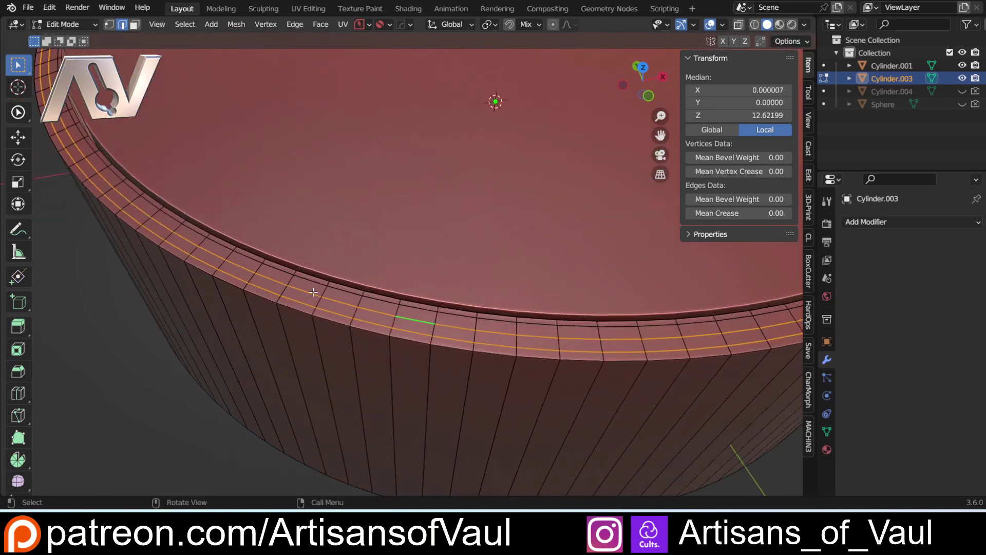
Try to bevel the outer edge loop around the outer cylinder's top rim, and cancel the bevel
{"action": "middle_click_drag", "start_coordinate": [403, 326], "coordinate": [359, 300]}
{"action": "left_click", "coordinate": [397, 340]}
{"action": "left_click", "coordinate": [410, 338], "text": "alt"}
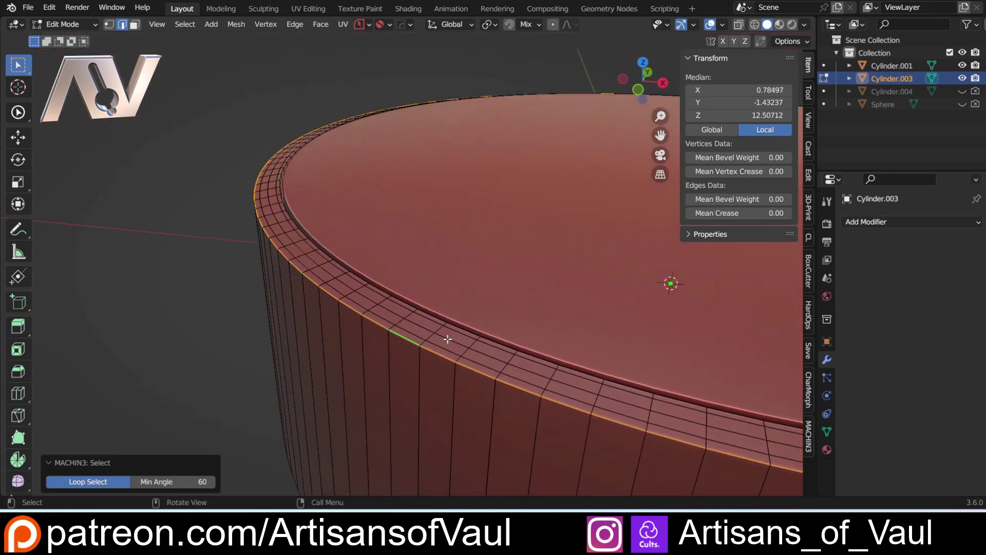
{"action": "key", "text": "ctrl+b"}
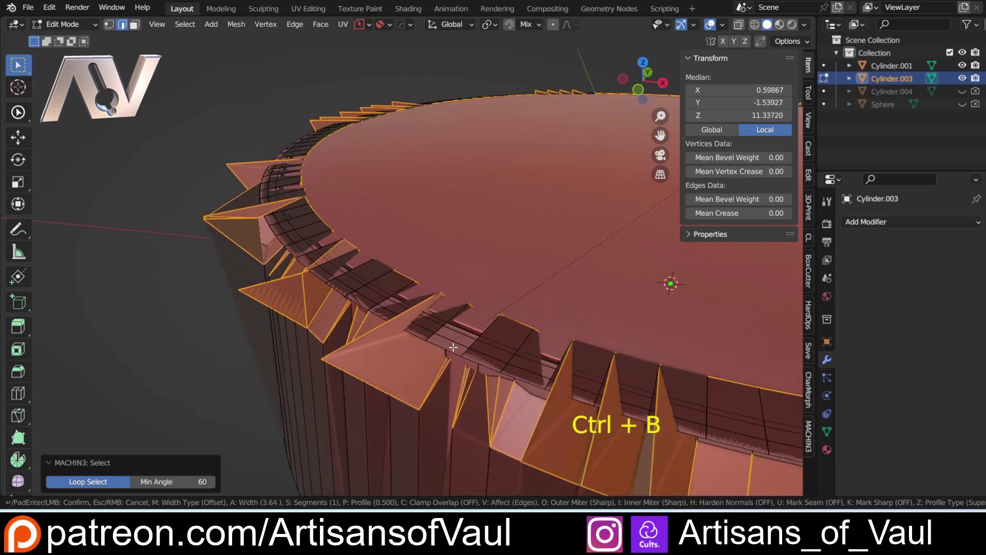
{"action": "right_click", "coordinate": [485, 330]}
Dissolve the two concentric edge loops running around the middle of the rim's top face
{"action": "left_click", "coordinate": [443, 348]}
{"action": "key", "text": "Tab"}
{"action": "left_click", "coordinate": [443, 348], "text": "alt"}
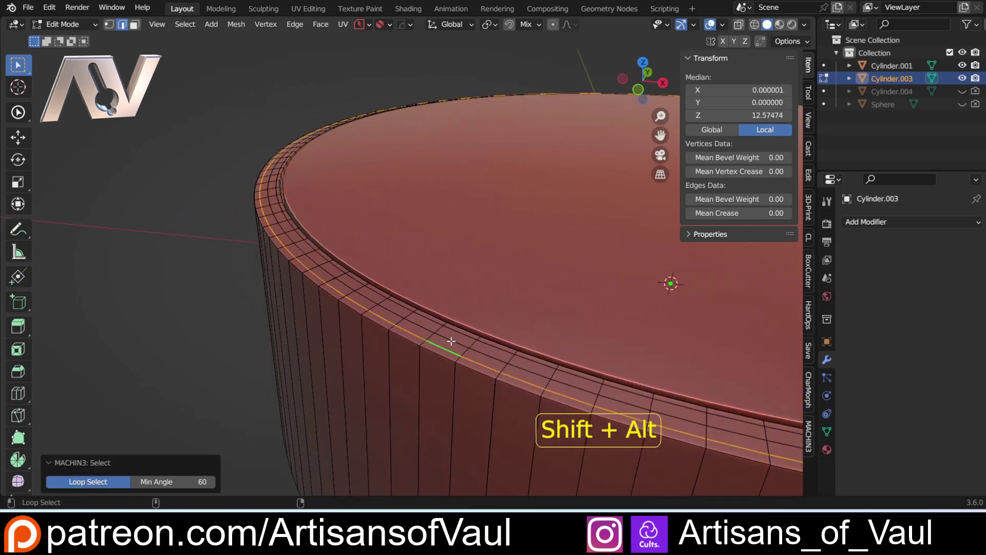
{"action": "left_click", "coordinate": [451, 341], "text": "alt+shift"}
{"action": "key", "text": "ctrl+x"}
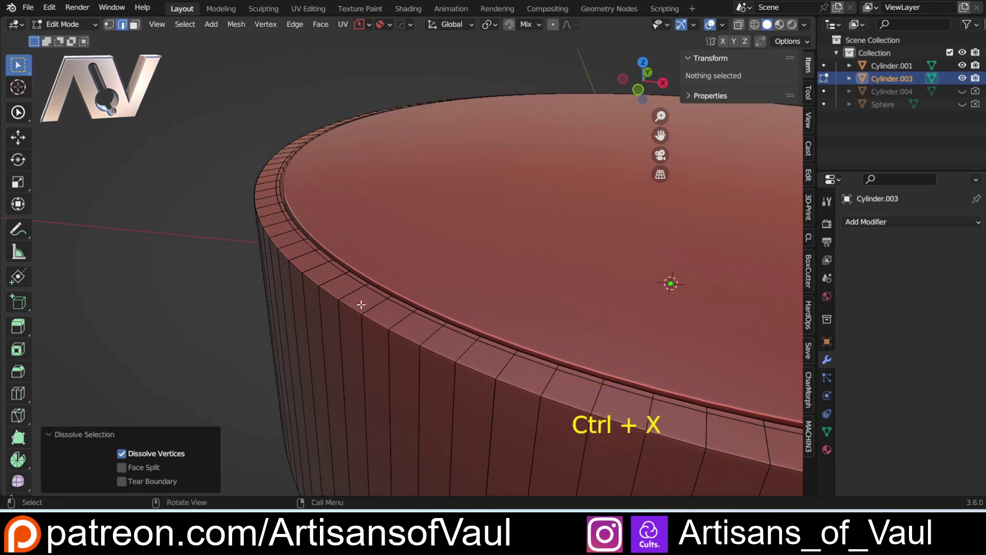
Try beveling the rim's outer edge loop again on the simplified top face, and cancel it
{"action": "middle_click_drag", "start_coordinate": [361, 305], "coordinate": [436, 328]}
{"action": "left_click", "coordinate": [425, 303], "text": "alt"}
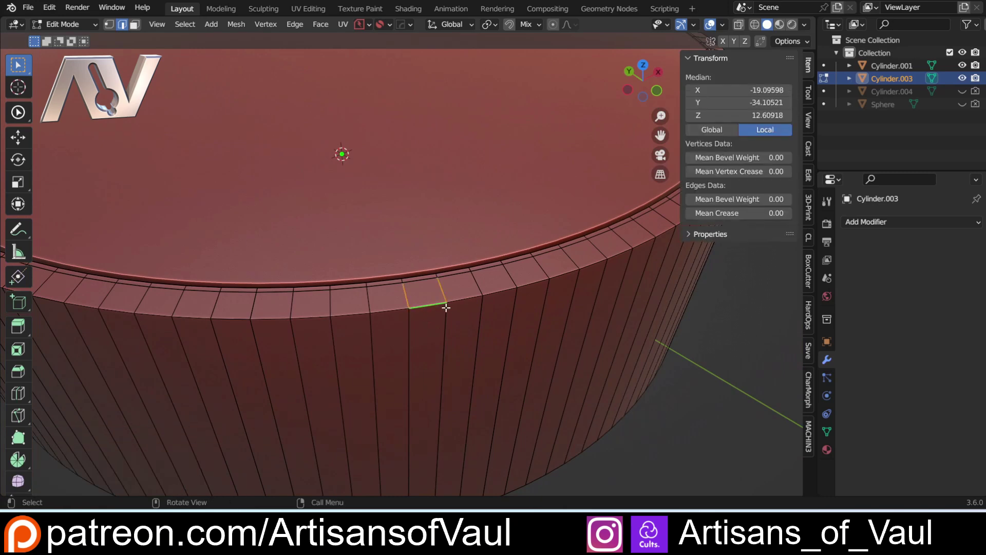
{"action": "left_click", "coordinate": [431, 313], "text": "alt"}
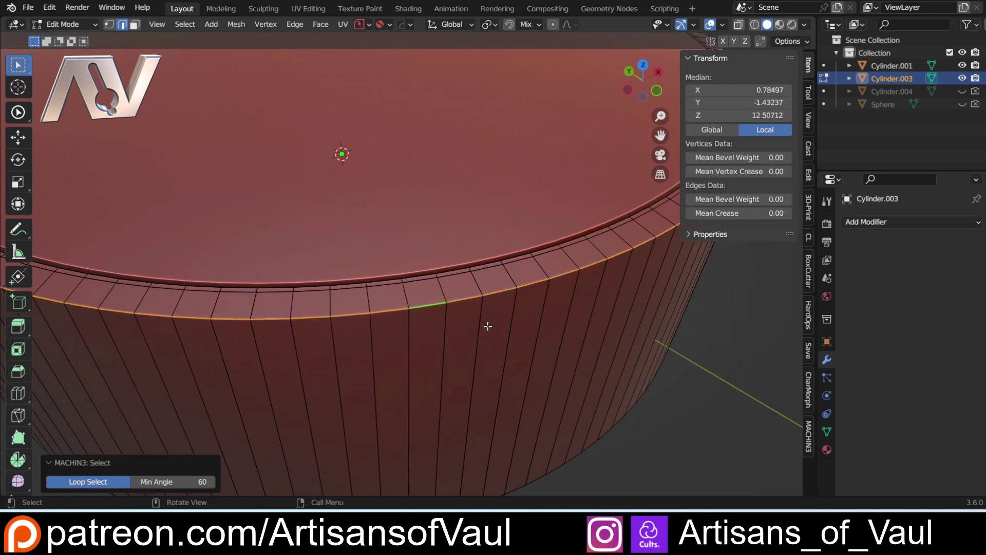
{"action": "key", "text": "ctrl+b"}
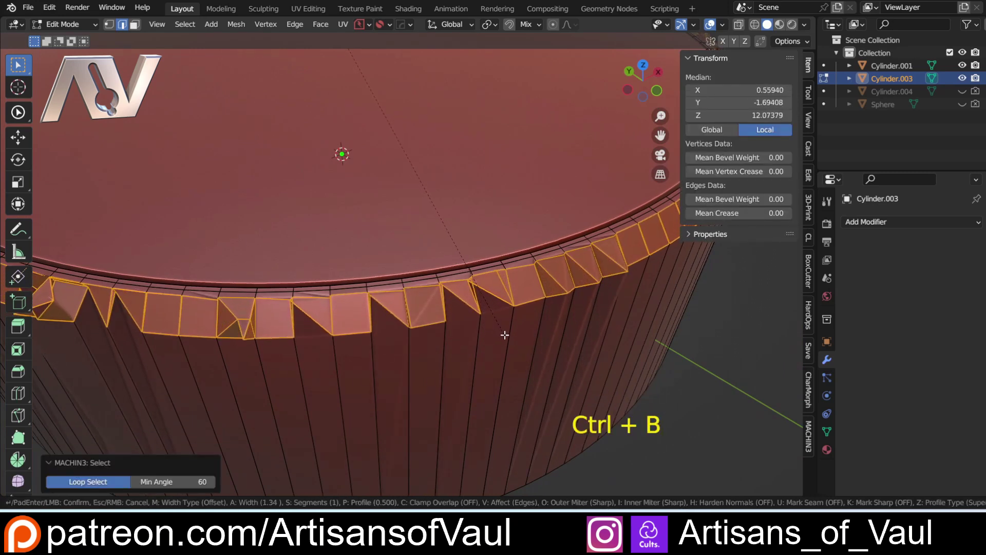
{"action": "key", "text": "Escape"}
In vertex selection, move a corner vertex on the rim's outer edge to check for duplicates beneath it, and cancel the move
{"action": "scroll", "coordinate": [329, 337], "scroll_direction": "up", "scroll_amount": 1}
{"action": "key", "text": "Tab"}
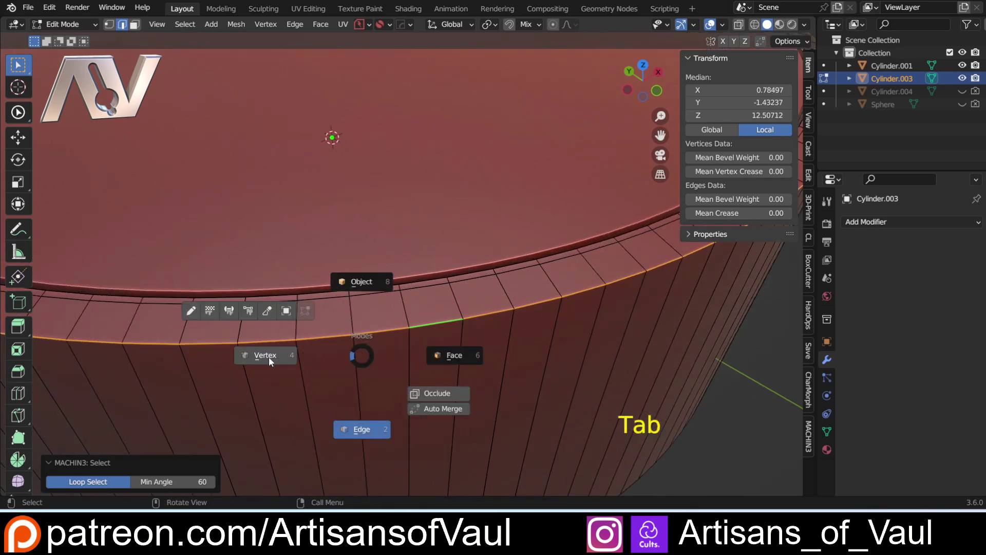
{"action": "left_click", "coordinate": [269, 357]}
{"action": "scroll", "coordinate": [383, 355], "scroll_direction": "up", "scroll_amount": 4}
{"action": "middle_click_drag", "start_coordinate": [384, 354], "coordinate": [396, 265], "text": "shift"}
{"action": "scroll", "coordinate": [397, 288], "scroll_direction": "up", "scroll_amount": 3}
{"action": "middle_click_drag", "start_coordinate": [416, 314], "coordinate": [437, 260]}
{"action": "left_click", "coordinate": [427, 347]}
{"action": "key", "text": "g"}
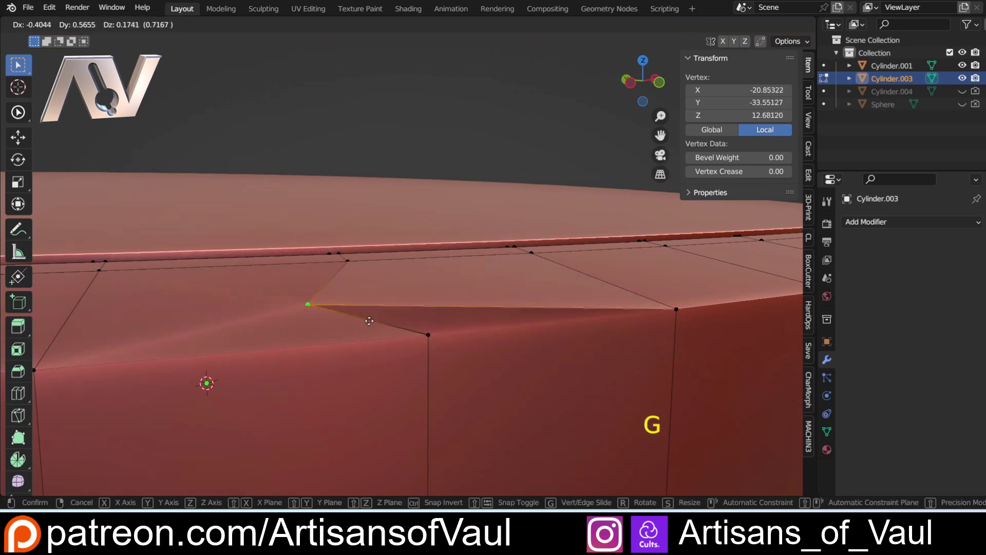
{"action": "right_click", "coordinate": [411, 282]}
{"action": "scroll", "coordinate": [410, 280], "scroll_direction": "down", "scroll_amount": 5}
{"action": "middle_click_drag", "start_coordinate": [373, 259], "coordinate": [323, 338]}
{"action": "scroll", "coordinate": [377, 333], "scroll_direction": "down", "scroll_amount": 1}
Return to edge selection, try a bevel on the whole outer rim loop, and cancel it
{"action": "key", "text": "Tab"}
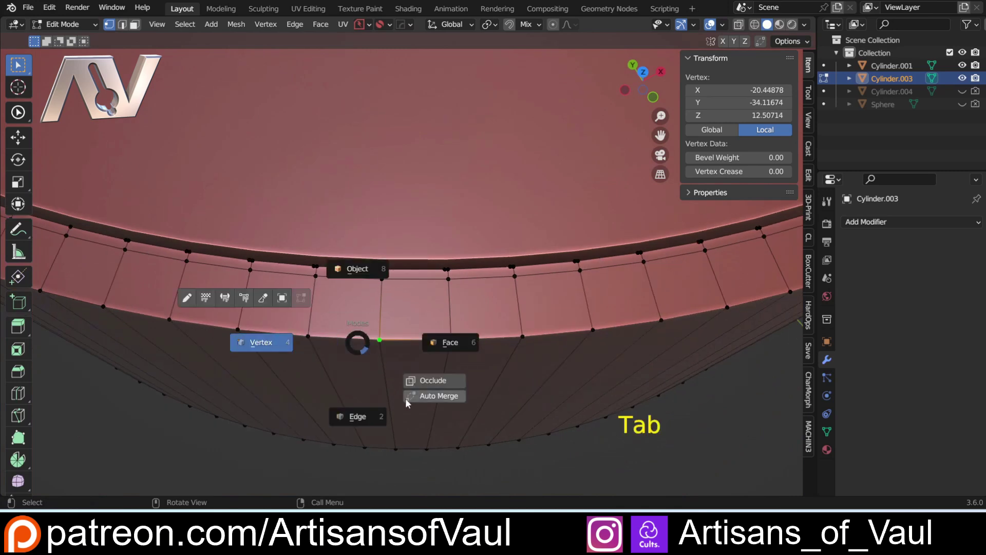
{"action": "left_click", "coordinate": [359, 415]}
{"action": "double_click", "coordinate": [348, 340], "text": "alt"}
{"action": "middle_click_drag", "start_coordinate": [347, 339], "coordinate": [432, 286]}
{"action": "key", "text": "ctrl+b"}
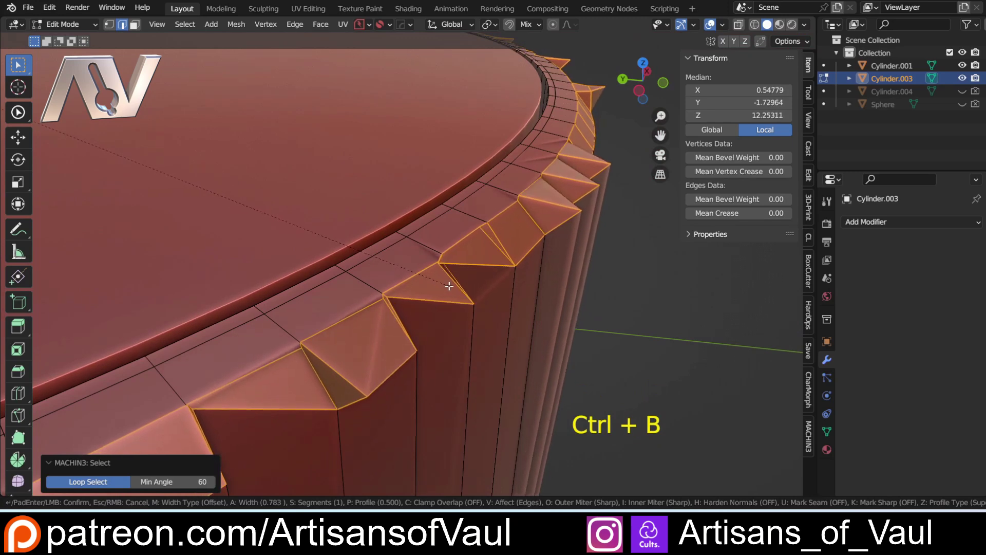
{"action": "right_click", "coordinate": [449, 286]}
Run MACHIN3 Clean Up on the outer cylinder's mesh with a 0.0001 distance, removing doubles, degenerate and loose geometry and recalculating normals
{"action": "middle_click_drag", "start_coordinate": [402, 339], "coordinate": [384, 247], "text": "shift"}
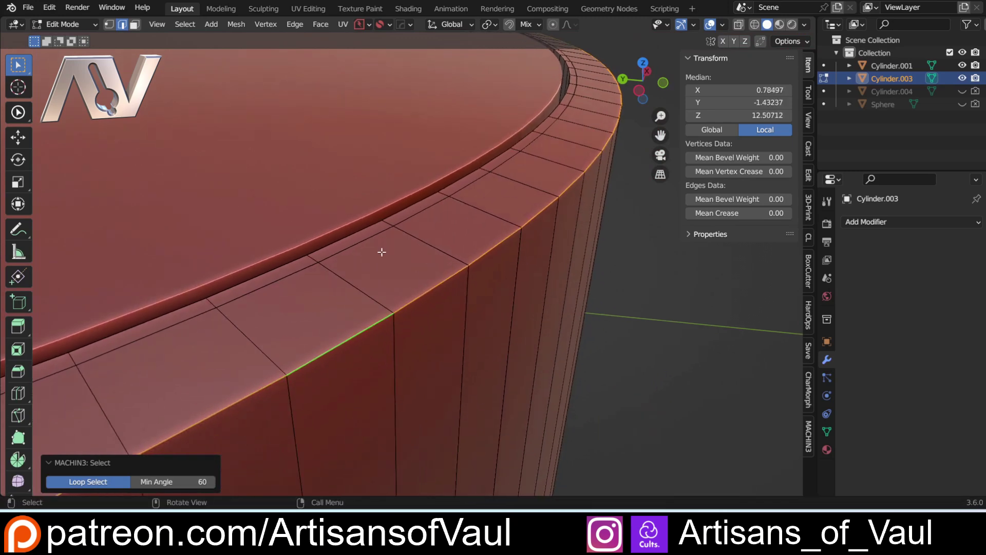
{"action": "key", "text": "m"}
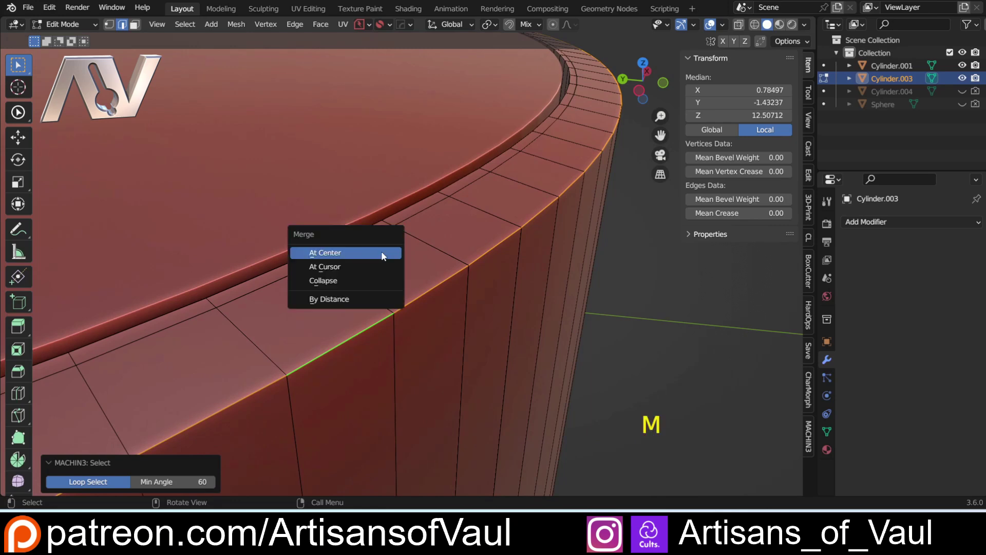
{"action": "left_click", "coordinate": [344, 294]}
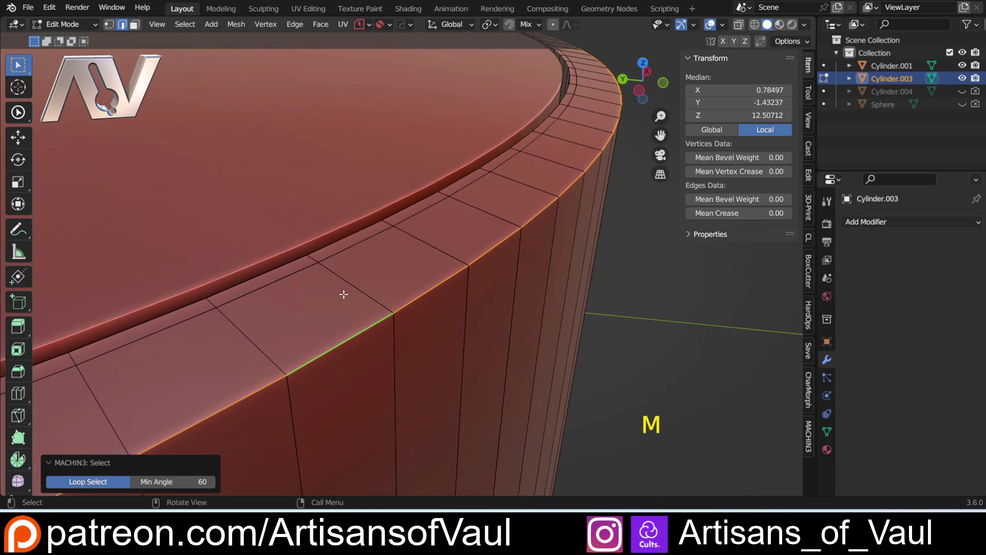
{"action": "key", "text": "3"}
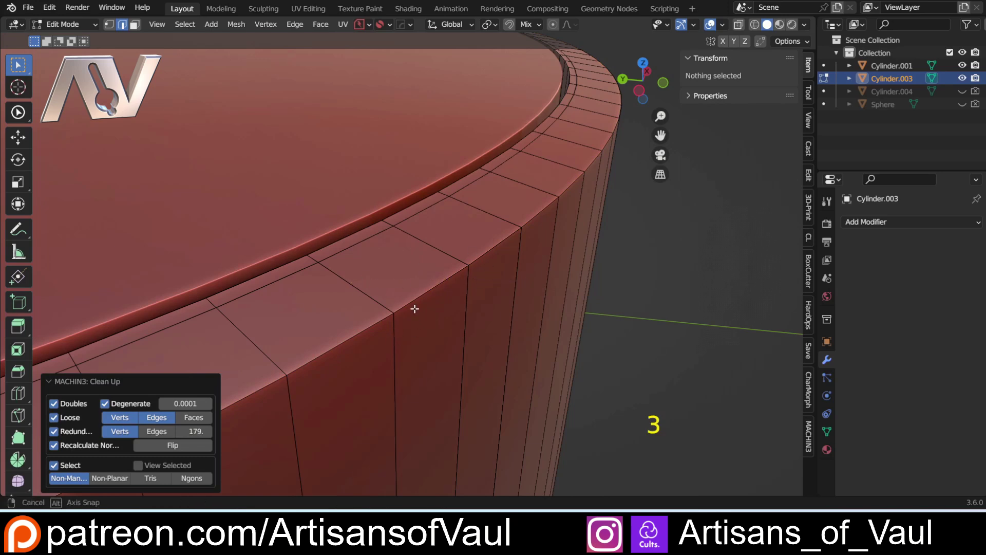
{"action": "mouse_move", "coordinate": [414, 308]}
{"action": "middle_mouse_down"}
{"action": "mouse_move", "coordinate": [330, 319]}
{"action": "mouse_move", "coordinate": [425, 308]}
{"action": "middle_mouse_up"}
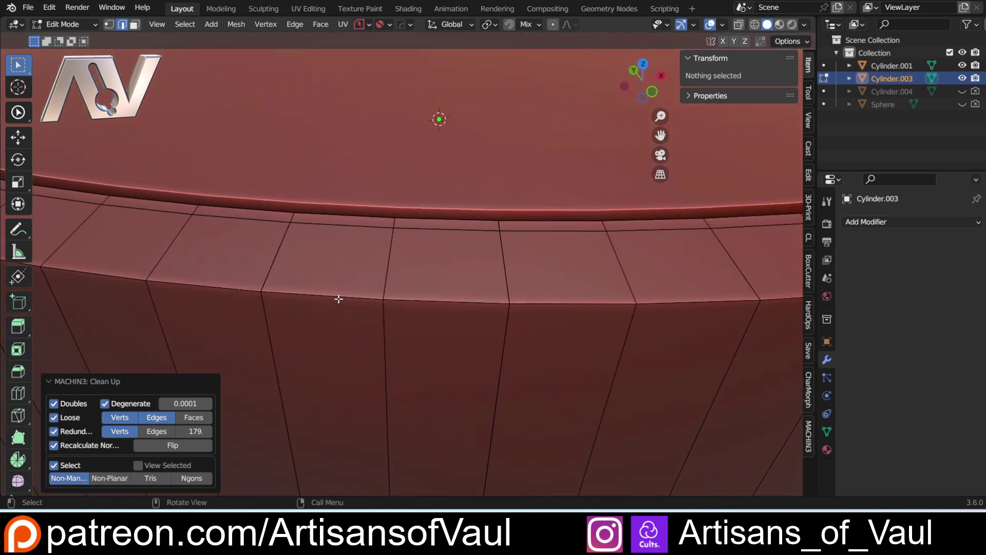
Find the MACHIN3tools add-on in the preferences, examine its list of activated tools including Clean Up, and close the preferences
{"action": "left_click", "coordinate": [433, 300], "text": "alt"}
{"action": "key", "text": "Escape"}
{"action": "left_click", "coordinate": [49, 7]}
{"action": "left_click", "coordinate": [82, 191]}
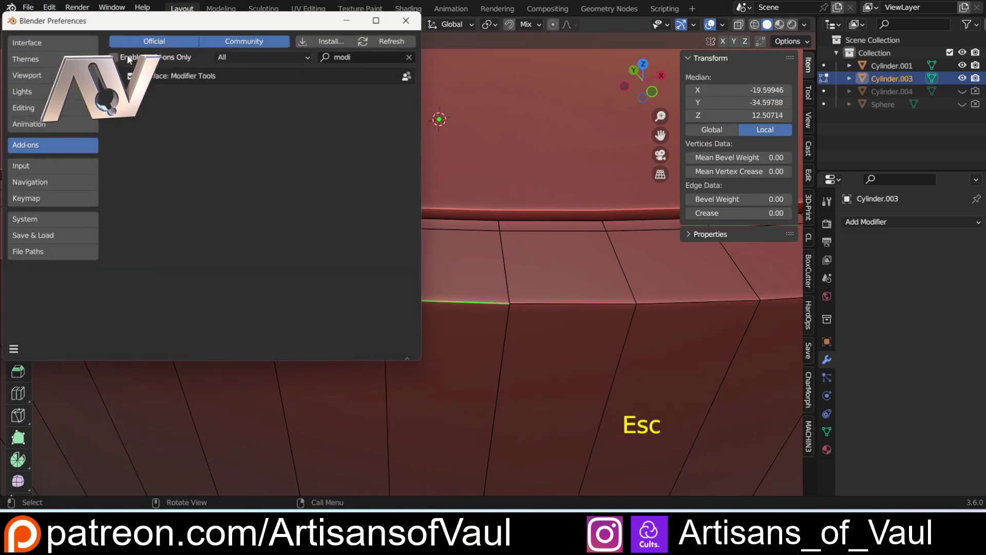
{"action": "left_click", "coordinate": [516, 144]}
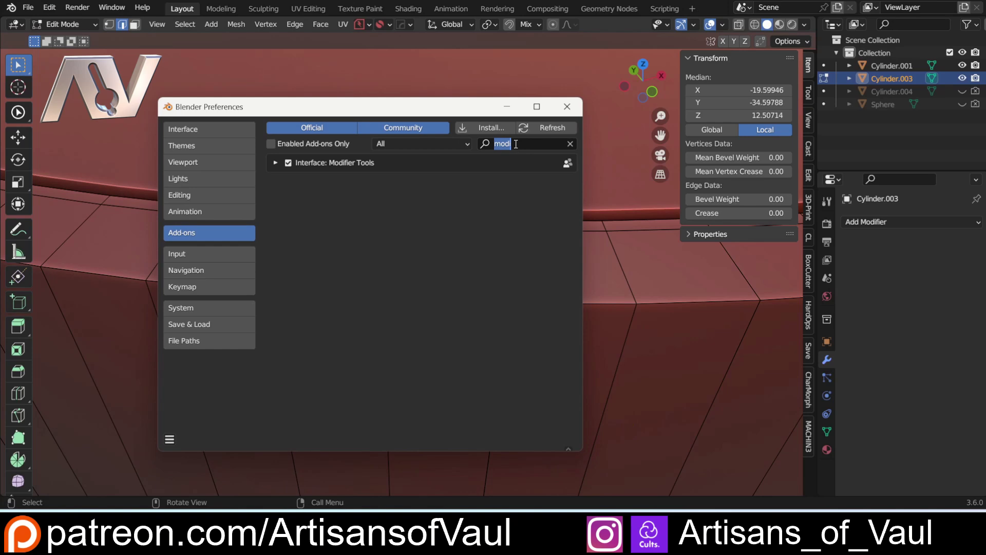
{"action": "type", "text": "mach"}
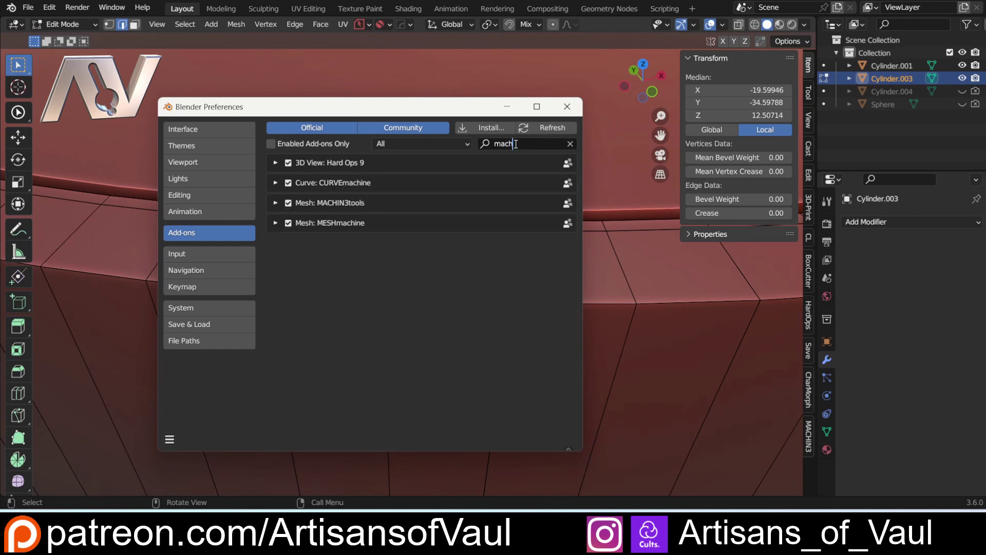
{"action": "left_click", "coordinate": [276, 203]}
{"action": "scroll", "coordinate": [369, 270], "scroll_direction": "down", "scroll_amount": 4}
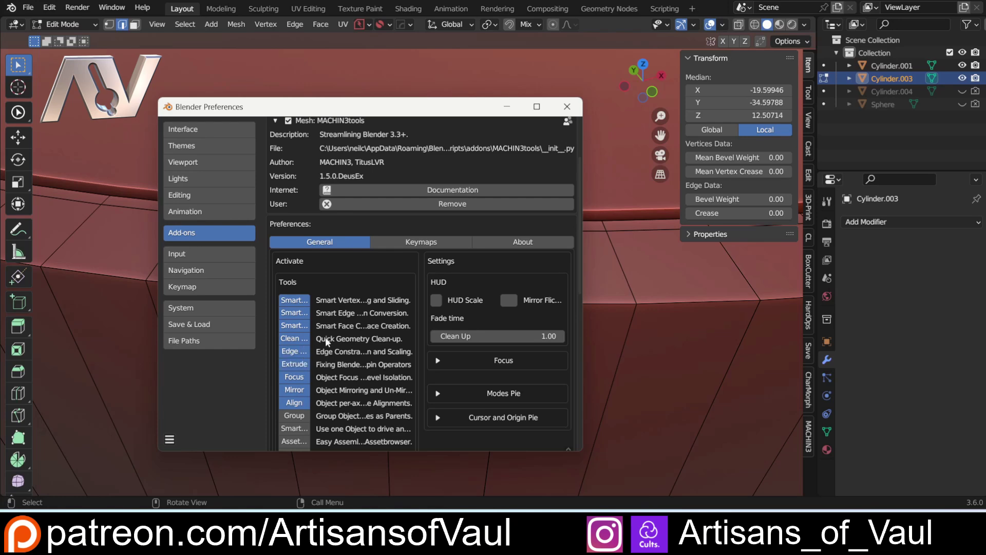
{"action": "left_click", "coordinate": [567, 107]}
Bevel the outer part's upper rim edge loop about 2.27 wide with 16 segments and clamp overlap enabled
{"action": "left_click", "coordinate": [468, 302], "text": "alt"}
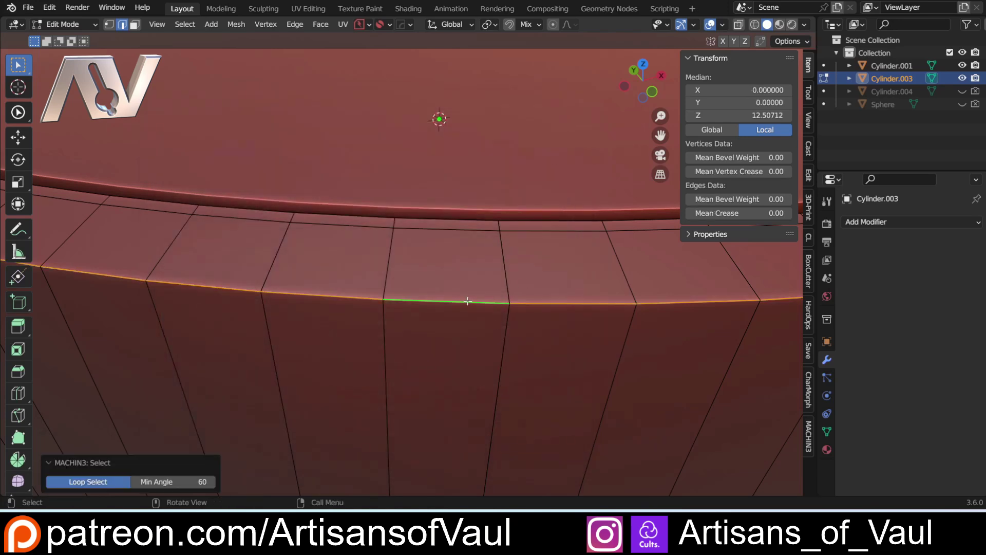
{"action": "scroll", "coordinate": [468, 295], "scroll_direction": "down", "scroll_amount": 2}
{"action": "key", "text": "ctrl+b"}
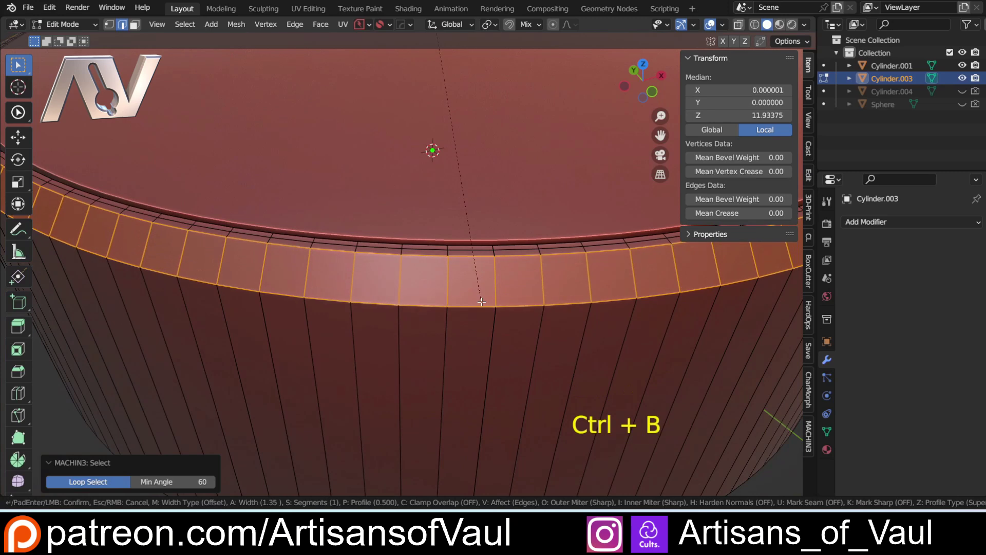
{"action": "scroll", "coordinate": [478, 301], "scroll_direction": "up", "scroll_amount": 6}
{"action": "scroll", "coordinate": [480, 302], "scroll_direction": "up", "scroll_amount": 5}
{"action": "scroll", "coordinate": [481, 303], "scroll_direction": "up", "scroll_amount": 4}
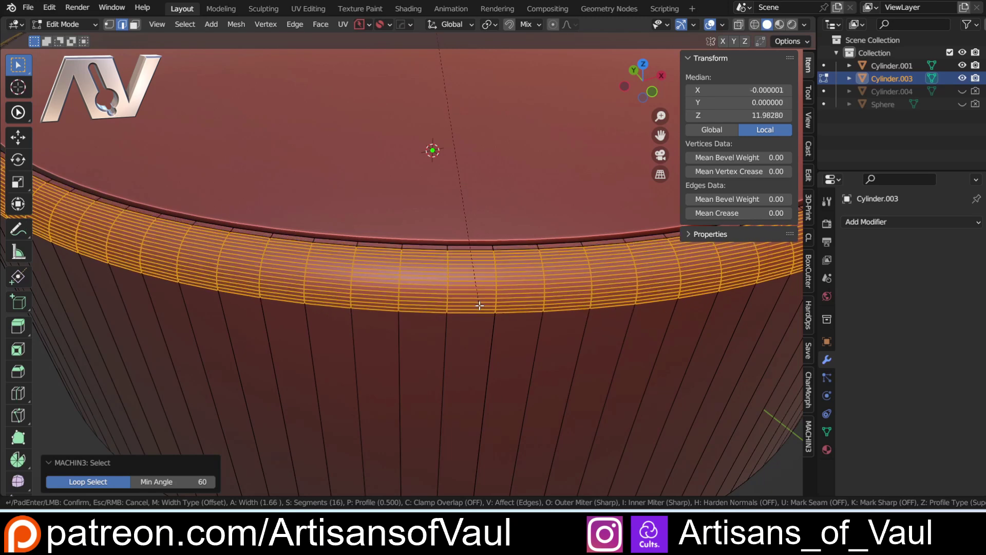
{"action": "key", "text": "c"}
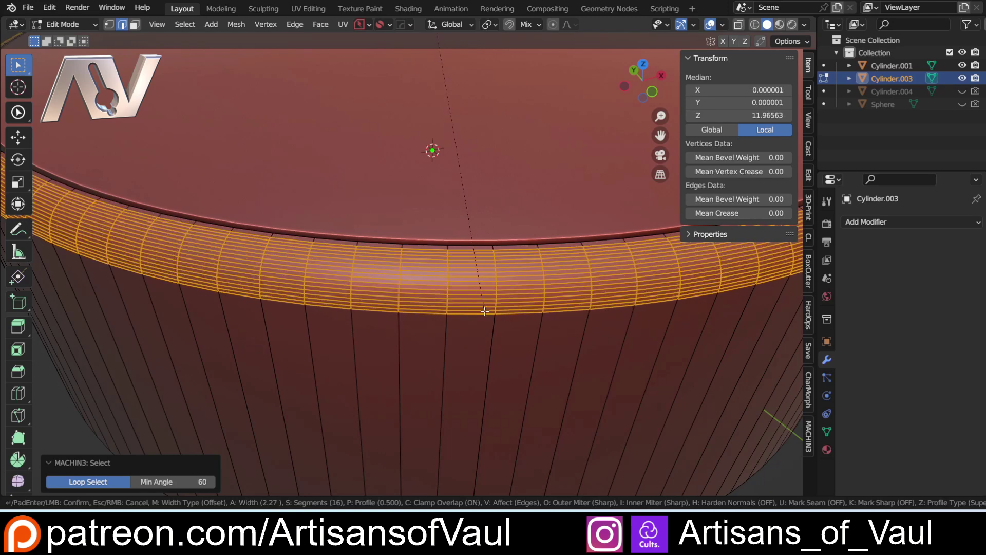
{"action": "left_click", "coordinate": [484, 311]}
{"action": "scroll", "coordinate": [484, 308], "scroll_direction": "down", "scroll_amount": 6}
{"action": "key", "text": "Tab"}
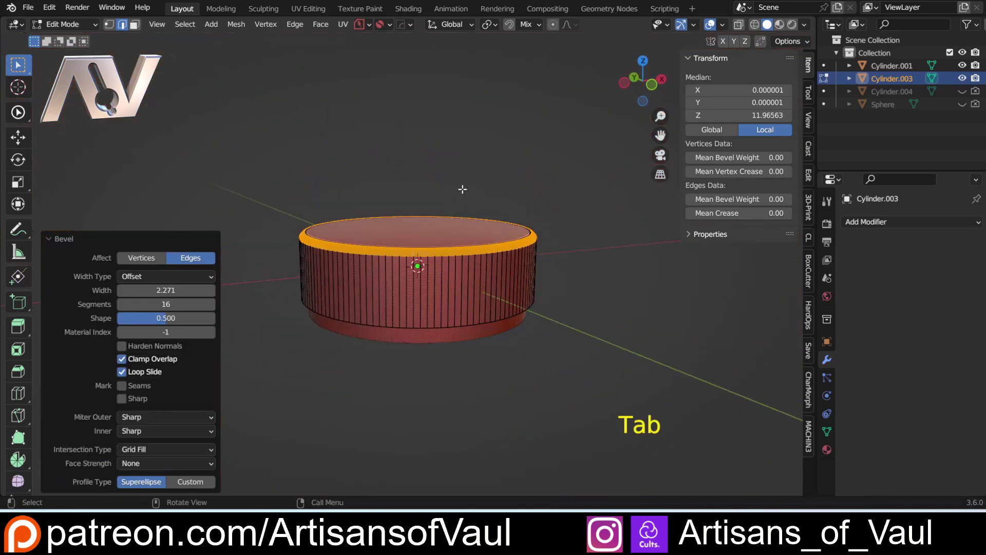
{"action": "key", "text": "Tab"}
{"action": "left_click", "coordinate": [457, 140]}
Bevel the outer part's lower outside edge loop about 0.41 wide with 16 segments, and return to Object Mode
{"action": "scroll", "coordinate": [405, 174], "scroll_direction": "up", "scroll_amount": 3}
{"action": "mouse_move", "coordinate": [387, 211]}
{"action": "middle_mouse_down"}
{"action": "mouse_move", "coordinate": [383, 196]}
{"action": "mouse_move", "coordinate": [381, 209]}
{"action": "middle_mouse_up"}
{"action": "scroll", "coordinate": [381, 355], "scroll_direction": "up", "scroll_amount": 2}
{"action": "middle_click_drag", "start_coordinate": [381, 355], "coordinate": [381, 214]}
{"action": "key", "text": "Tab"}
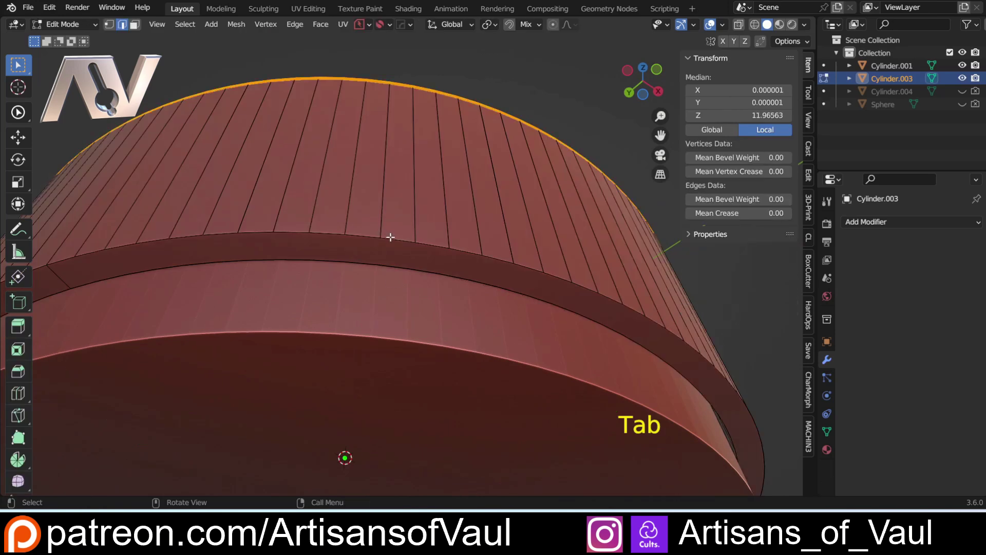
{"action": "double_click", "coordinate": [494, 237]}
{"action": "key", "text": "ctrl+b"}
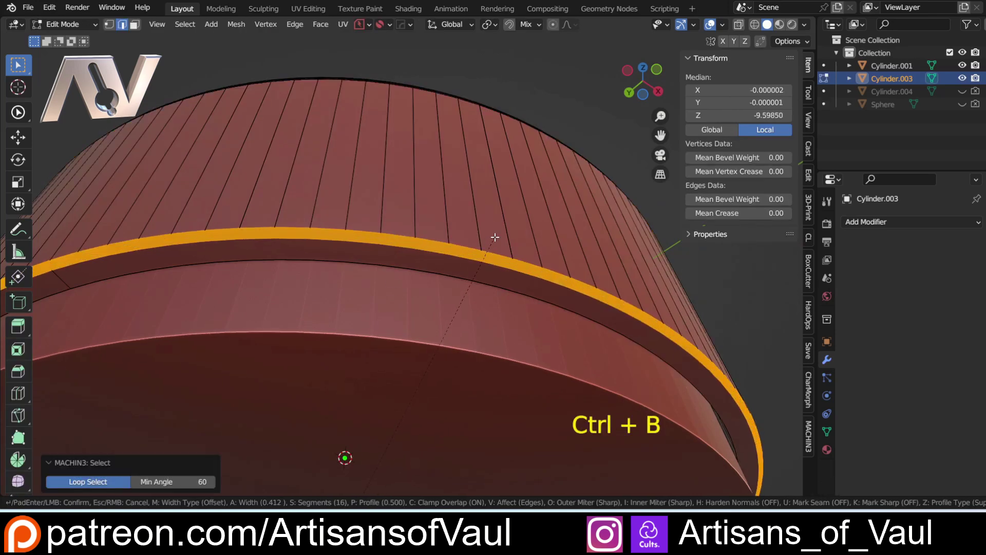
{"action": "left_click", "coordinate": [495, 236]}
{"action": "key", "text": "Tab"}
{"action": "left_click", "coordinate": [501, 143]}
{"action": "scroll", "coordinate": [494, 169], "scroll_direction": "down", "scroll_amount": 5}
{"action": "middle_click_drag", "start_coordinate": [488, 180], "coordinate": [422, 296]}
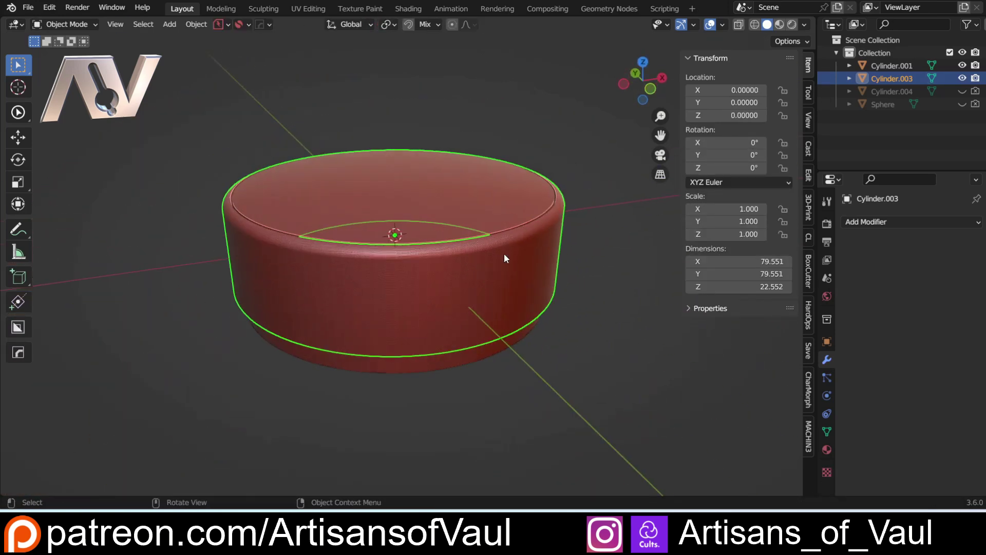
Add a single loop cut around the outer part's side wall and slide it up to a factor of about -0.84, near the rim bevel
{"action": "middle_click_drag", "start_coordinate": [545, 252], "coordinate": [317, 309]}
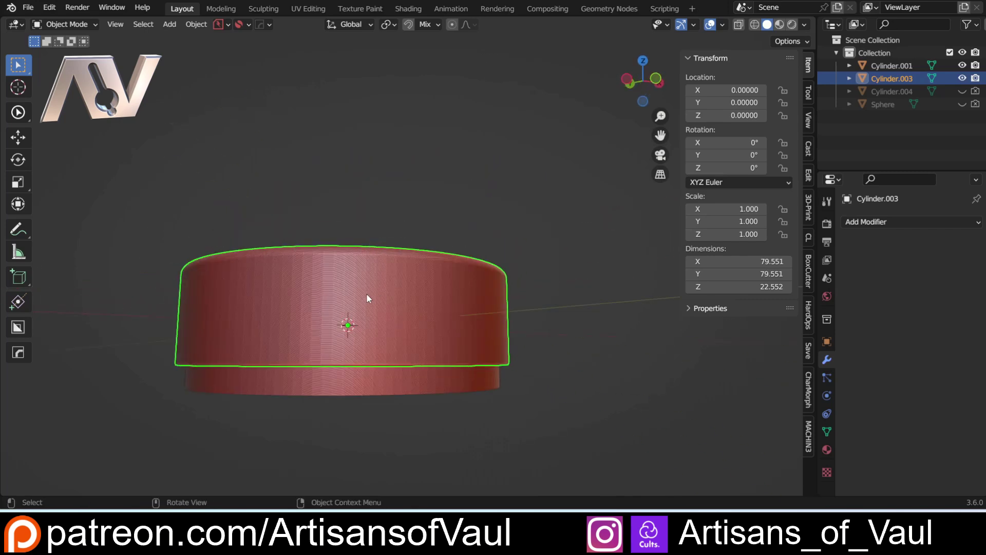
{"action": "scroll", "coordinate": [360, 286], "scroll_direction": "up", "scroll_amount": 2}
{"action": "middle_click_drag", "start_coordinate": [353, 271], "coordinate": [331, 260]}
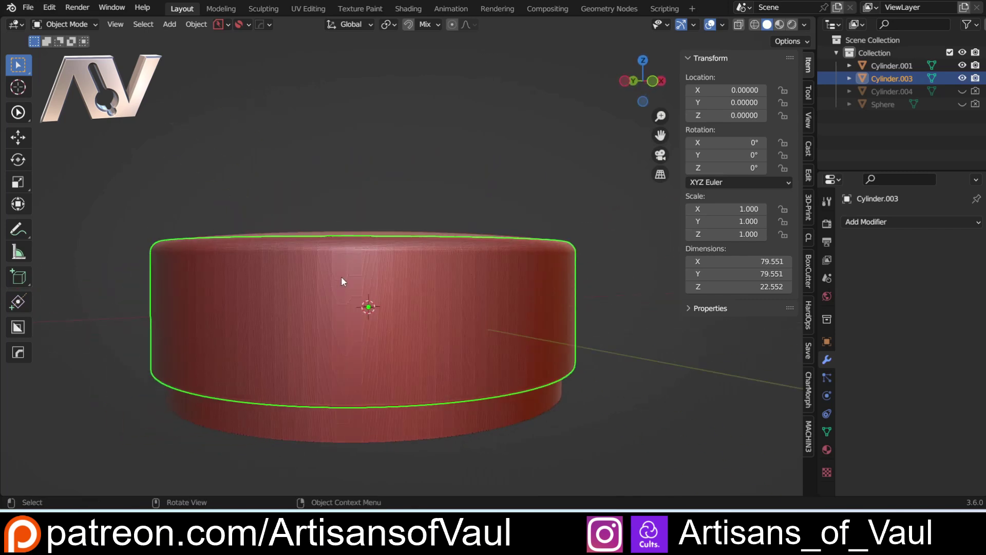
{"action": "key", "text": "Tab"}
{"action": "left_click", "coordinate": [332, 359]}
{"action": "middle_click_drag", "start_coordinate": [263, 296], "coordinate": [329, 285], "text": "shift"}
{"action": "key", "text": "ctrl+r"}
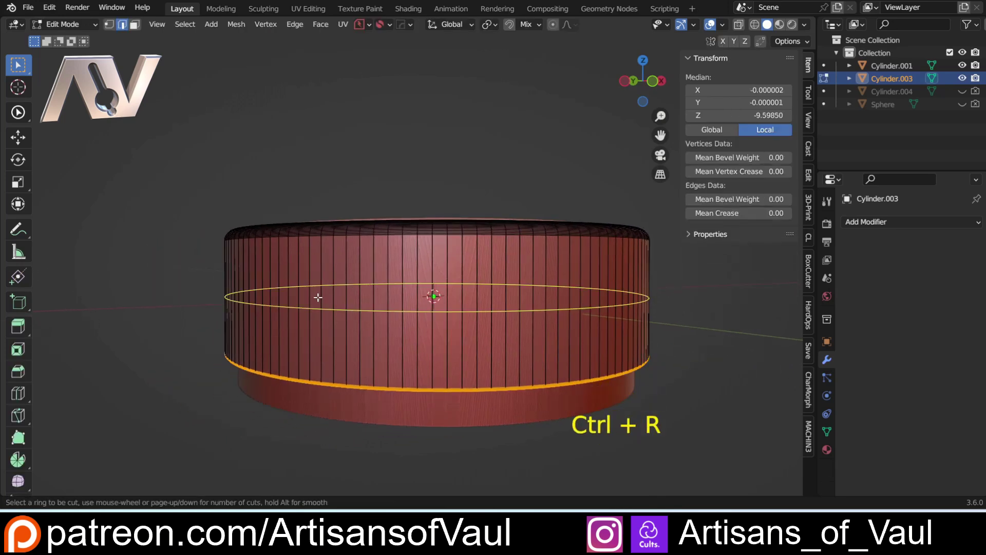
{"action": "left_click", "coordinate": [318, 297]}
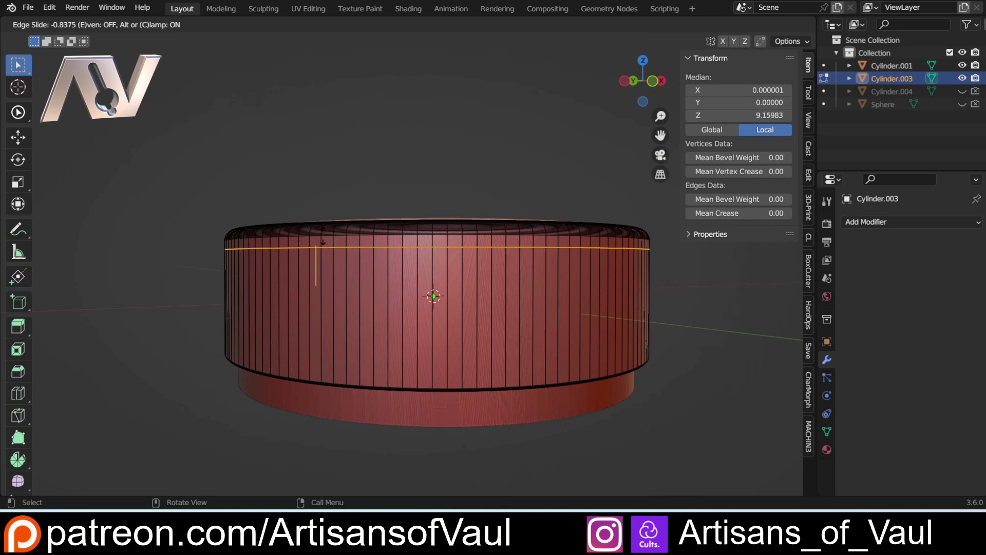
{"action": "left_click", "coordinate": [323, 236]}
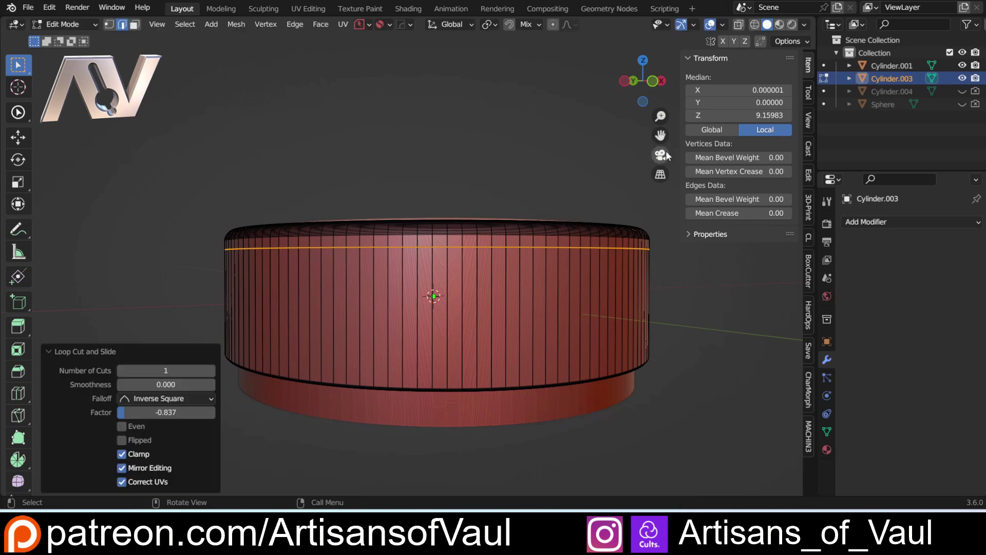
Add eight evenly spaced, unslid loop cuts around the side wall below the upper loop cut
{"action": "middle_click_drag", "start_coordinate": [324, 303], "coordinate": [412, 294]}
{"action": "scroll", "coordinate": [393, 276], "scroll_direction": "up", "scroll_amount": 1}
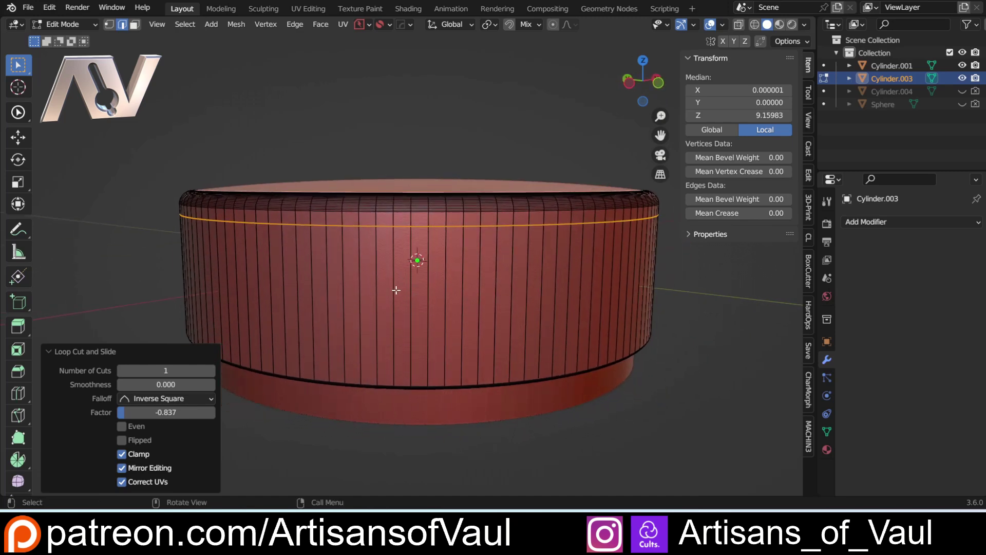
{"action": "key", "text": "ctrl+r"}
{"action": "scroll", "coordinate": [386, 300], "scroll_direction": "up", "scroll_amount": 5}
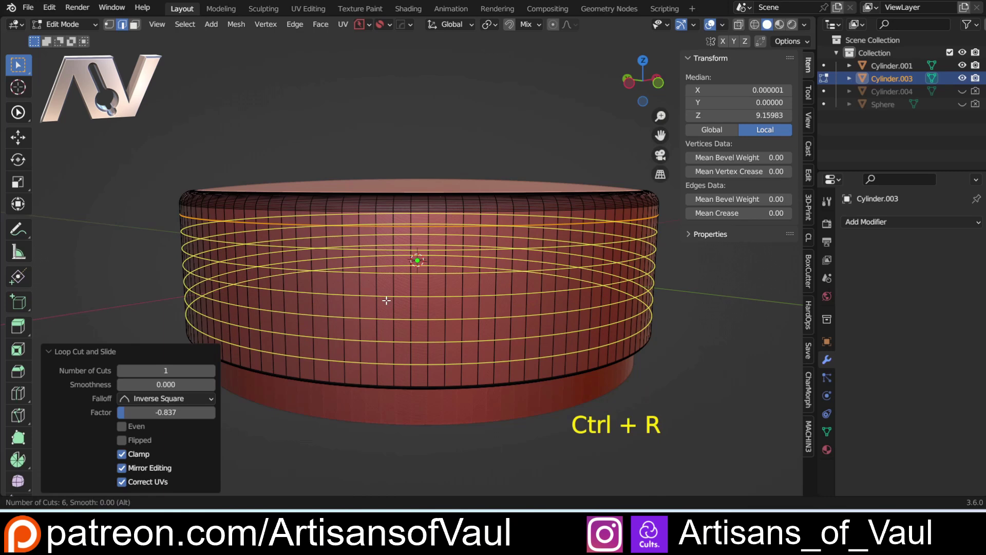
{"action": "scroll", "coordinate": [386, 300], "scroll_direction": "up", "scroll_amount": 2}
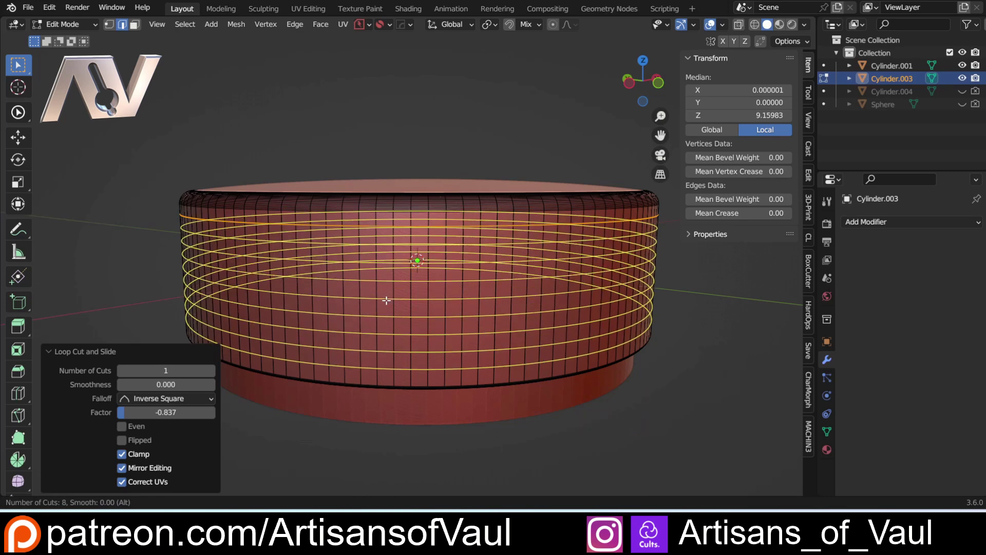
{"action": "left_click", "coordinate": [386, 301]}
{"action": "right_click", "coordinate": [386, 301]}
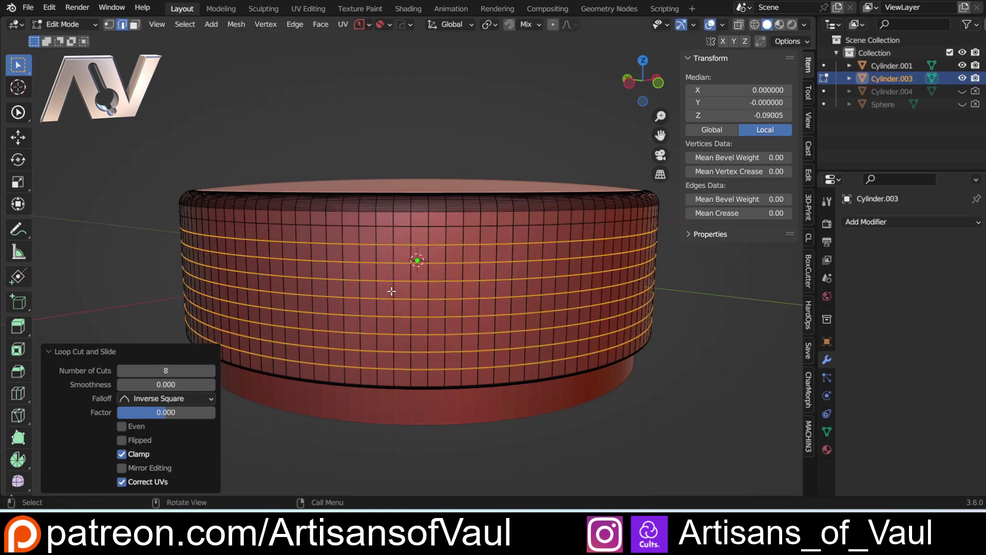
In face selection, select all the side wall's face loops between the upper loop cut and the lower bevel
{"action": "scroll", "coordinate": [527, 333], "scroll_direction": "down", "scroll_amount": 2}
{"action": "mouse_move", "coordinate": [422, 302]}
{"action": "middle_mouse_down"}
{"action": "mouse_move", "coordinate": [456, 275]}
{"action": "mouse_move", "coordinate": [518, 282]}
{"action": "mouse_move", "coordinate": [421, 295]}
{"action": "middle_mouse_up"}
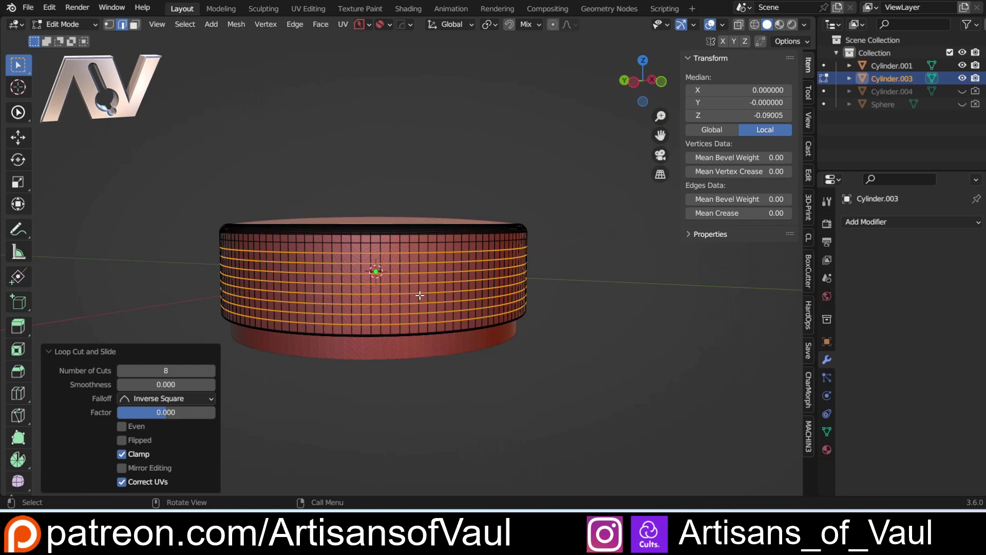
{"action": "scroll", "coordinate": [415, 294], "scroll_direction": "up", "scroll_amount": 2}
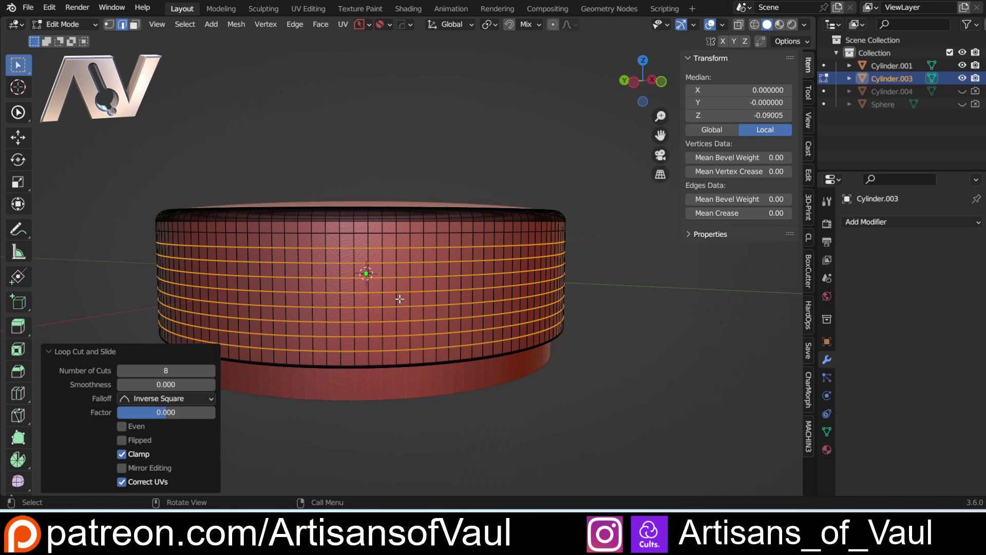
{"action": "key", "text": "Tab"}
{"action": "left_click", "coordinate": [480, 293]}
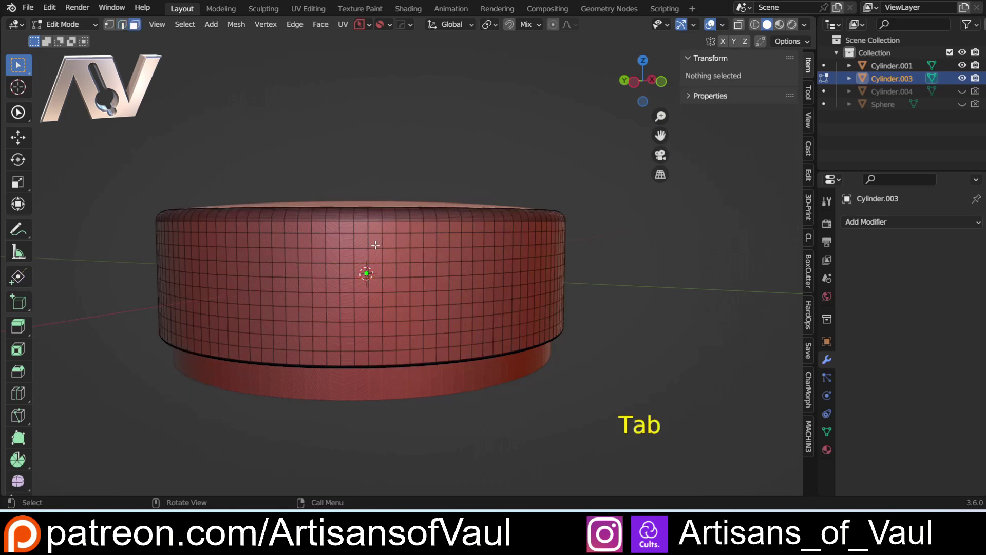
{"action": "left_click", "coordinate": [367, 244], "text": "alt+shift"}
{"action": "left_click", "coordinate": [365, 263], "text": "alt+shift"}
{"action": "left_click", "coordinate": [361, 275], "text": "alt+shift"}
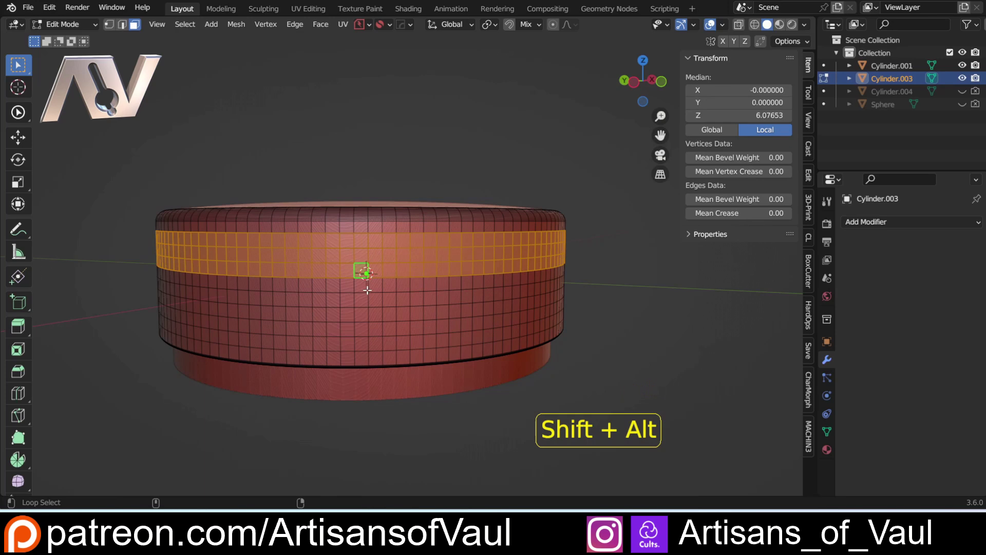
{"action": "left_click", "coordinate": [368, 299], "text": "alt+shift"}
{"action": "left_click", "coordinate": [368, 317], "text": "alt+shift"}
{"action": "left_click", "coordinate": [367, 346], "text": "alt+shift"}
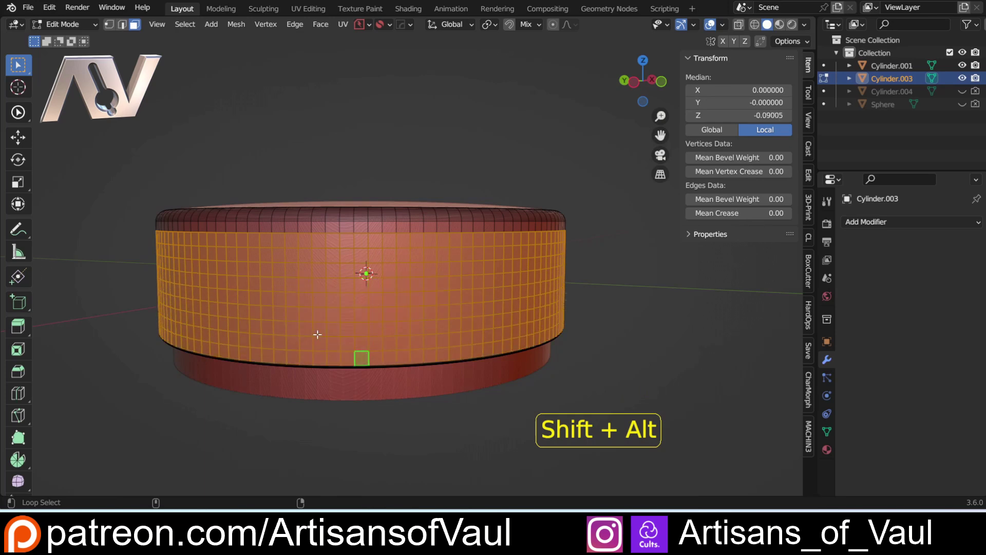
Try the HardOps Face Knurl on the selected wall faces, toggle its flat option, and cancel it
{"action": "middle_click_drag", "start_coordinate": [273, 320], "coordinate": [365, 348], "text": "shift"}
{"action": "scroll", "coordinate": [366, 348], "scroll_direction": "up", "scroll_amount": 2}
{"action": "middle_click_drag", "start_coordinate": [446, 356], "coordinate": [397, 280]}
{"action": "key", "text": "q"}
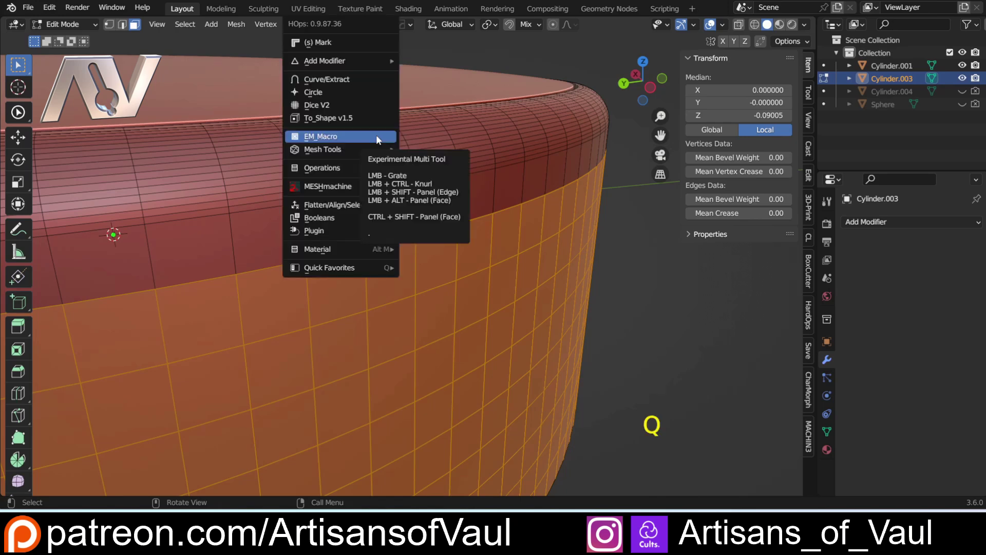
{"action": "left_click", "coordinate": [376, 135], "text": "ctrl"}
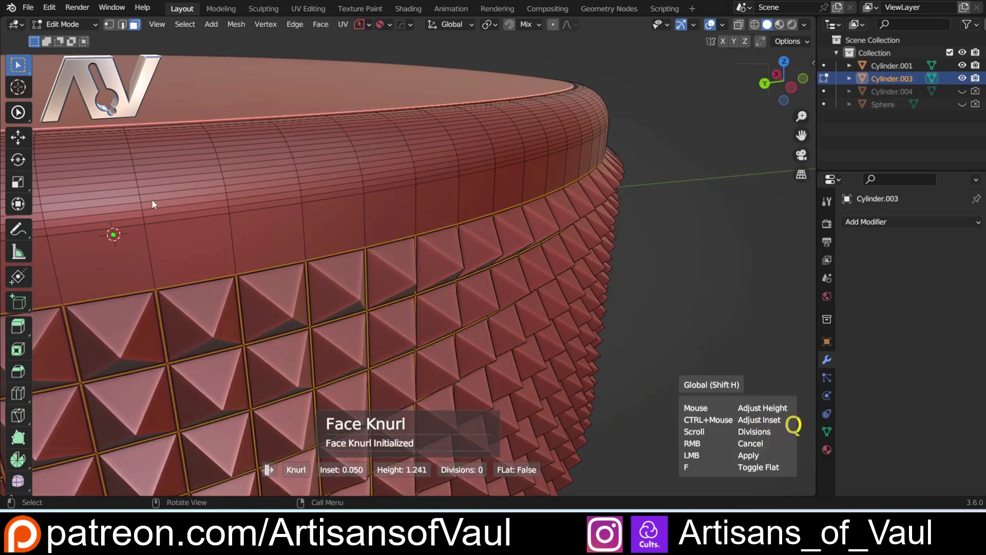
{"action": "key", "text": "f"}
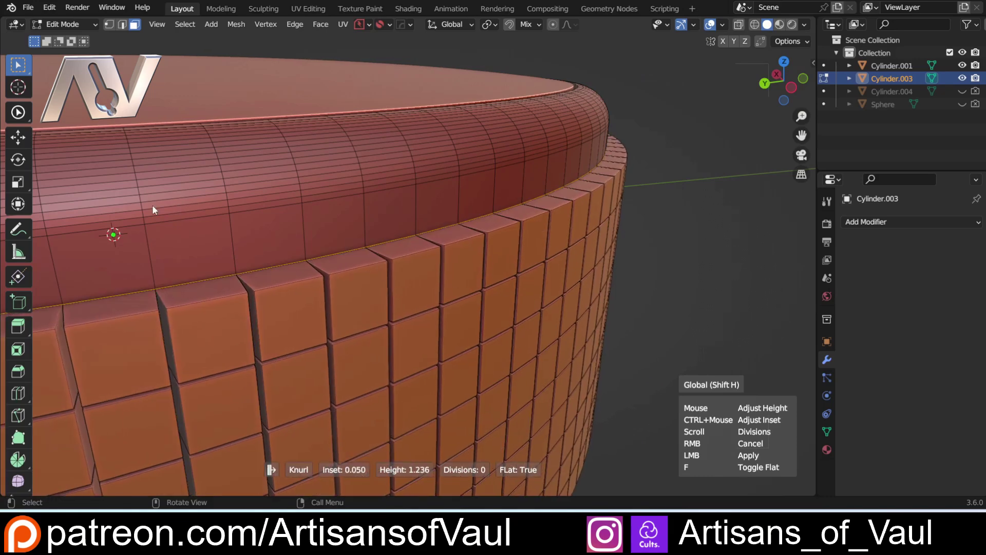
{"action": "right_click", "coordinate": [78, 217]}
Inset the selected side wall faces individually with a thickness of about 0.19
{"action": "middle_click_drag", "start_coordinate": [281, 294], "coordinate": [291, 277]}
{"action": "scroll", "coordinate": [251, 273], "scroll_direction": "down", "scroll_amount": 2}
{"action": "middle_click_drag", "start_coordinate": [291, 278], "coordinate": [368, 301], "text": "shift"}
{"action": "scroll", "coordinate": [351, 252], "scroll_direction": "up", "scroll_amount": 3}
{"action": "middle_click_drag", "start_coordinate": [484, 276], "coordinate": [478, 251]}
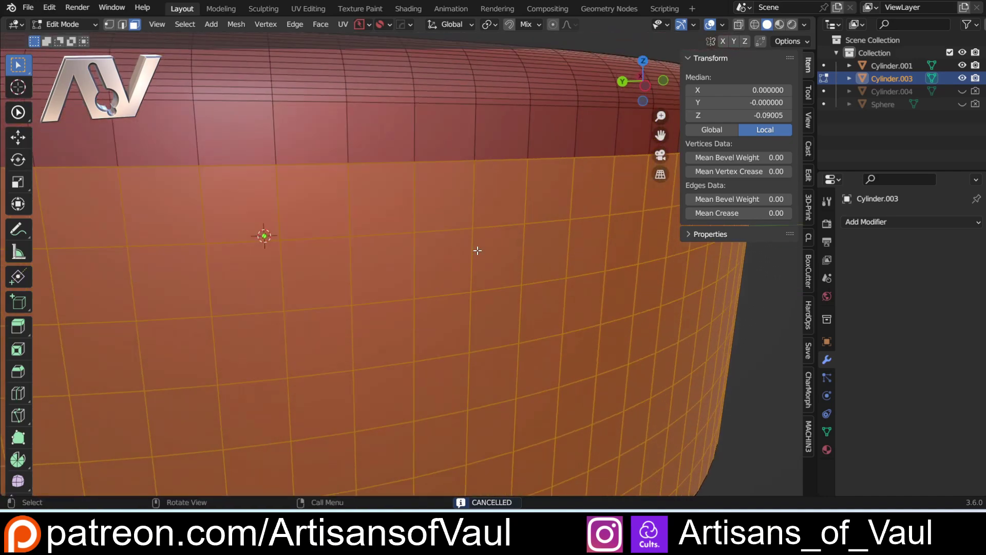
{"action": "key", "text": "i"}
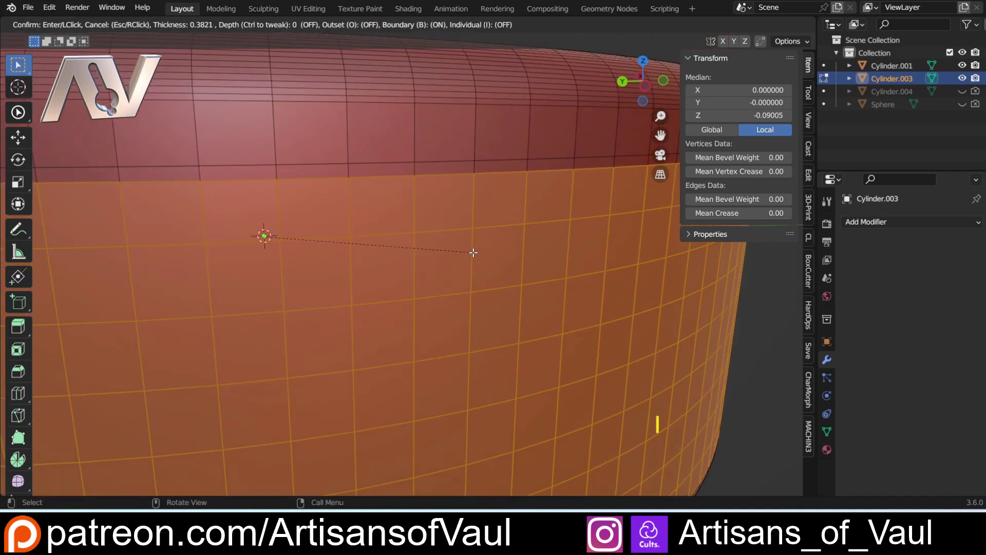
{"action": "key", "text": "i"}
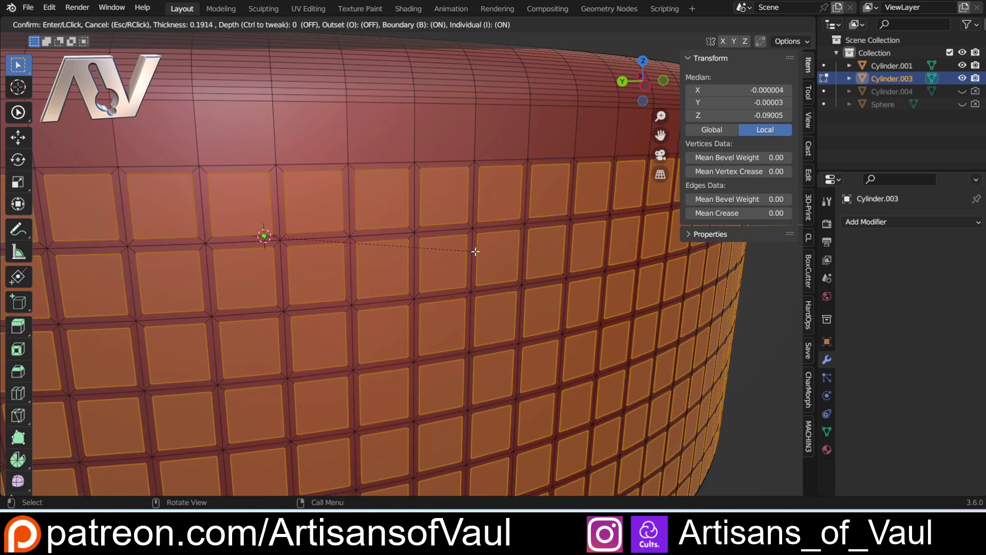
{"action": "left_click", "coordinate": [475, 251]}
Apply the HardOps Knurl with flat tops to the inset side wall faces, with an inset of about 0.35 and a height of about 0.63
{"action": "scroll", "coordinate": [452, 243], "scroll_direction": "down", "scroll_amount": 2}
{"action": "middle_click_drag", "start_coordinate": [450, 242], "coordinate": [460, 273]}
{"action": "scroll", "coordinate": [459, 274], "scroll_direction": "up", "scroll_amount": 2}
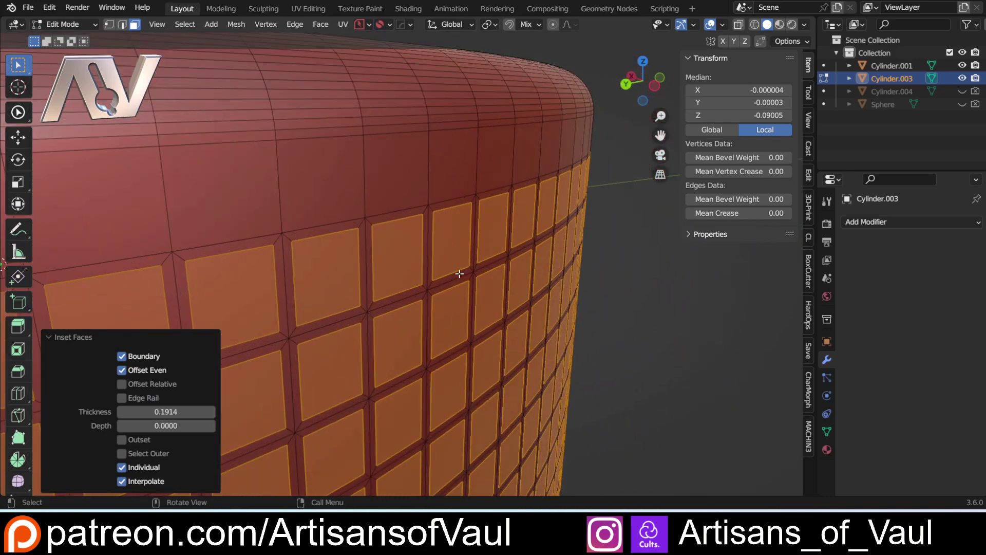
{"action": "key", "text": "q"}
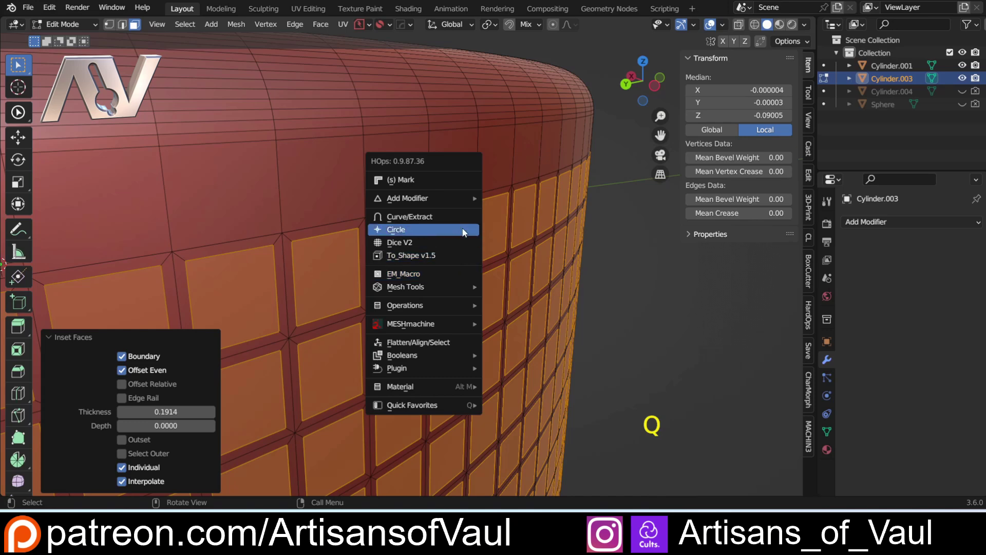
{"action": "key", "text": "ctrl"}
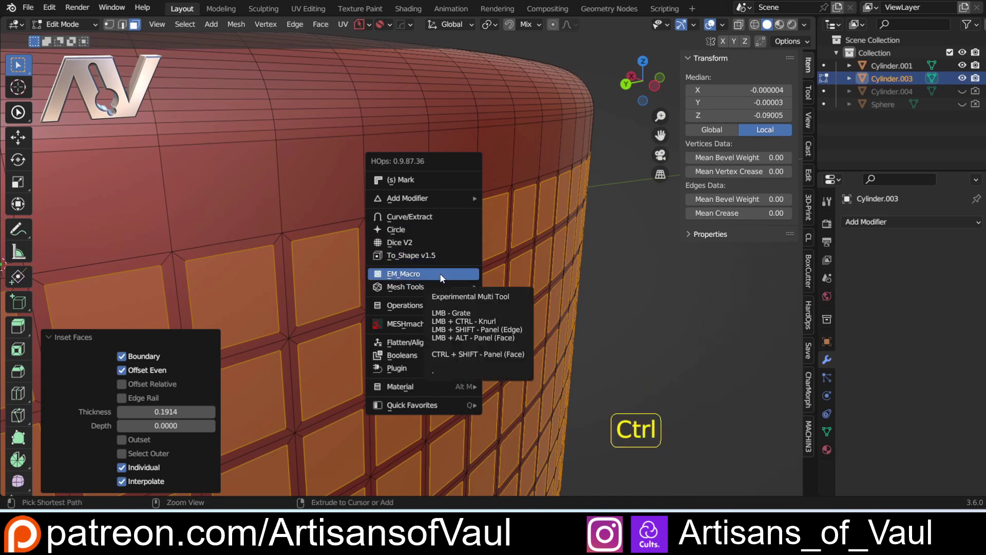
{"action": "left_click", "coordinate": [441, 275], "text": "ctrl"}
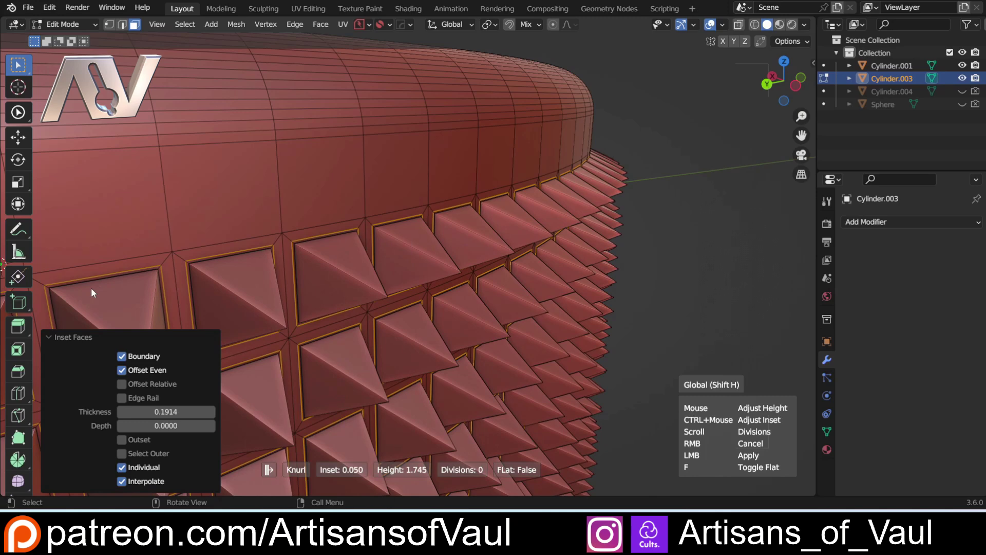
{"action": "key", "text": "f"}
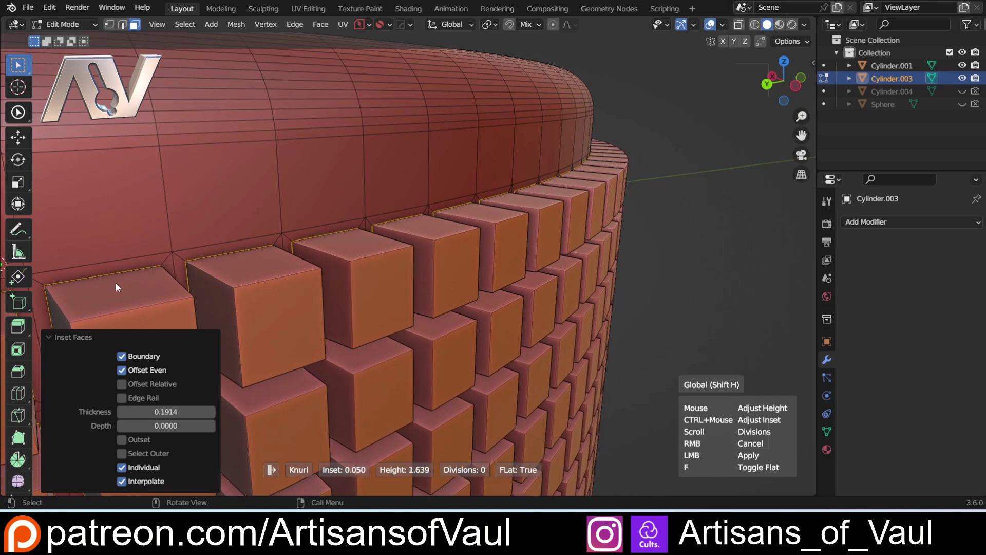
{"action": "key", "text": "ctrl"}
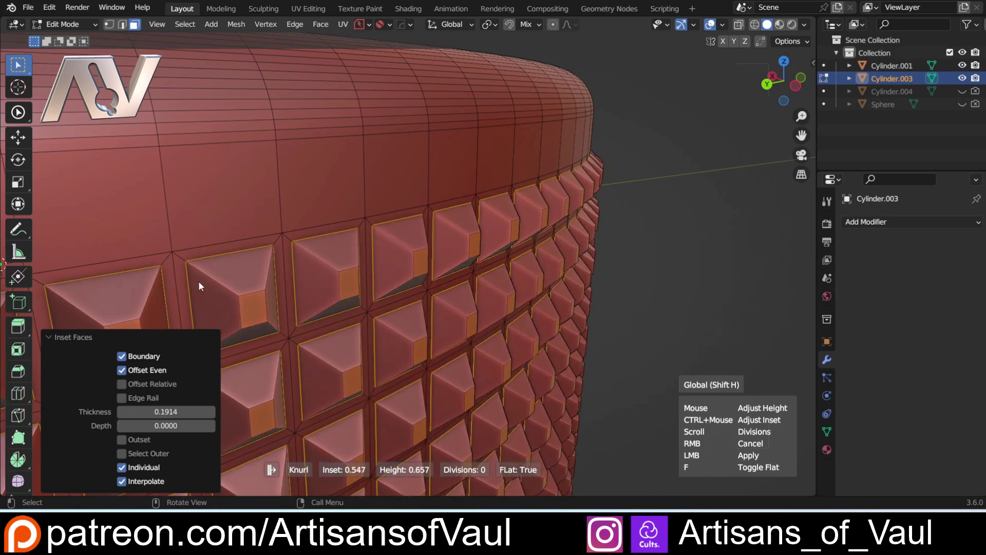
{"action": "key", "text": "ctrl"}
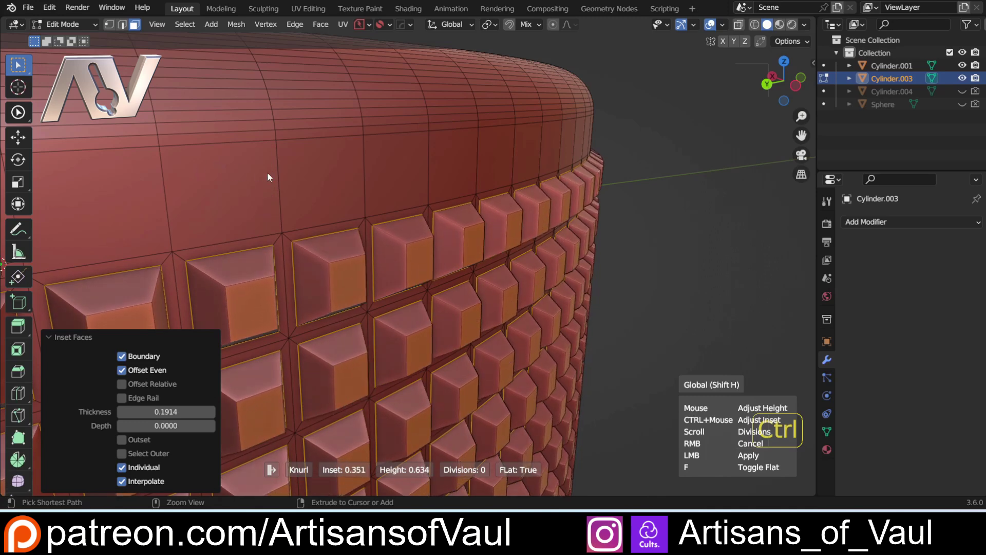
{"action": "left_click", "coordinate": [200, 195]}
{"action": "key", "text": "n"}
Return to object mode, deselect the part and look over the knurled side wall
{"action": "middle_click_drag", "start_coordinate": [200, 195], "coordinate": [263, 306]}
{"action": "scroll", "coordinate": [262, 307], "scroll_direction": "down", "scroll_amount": 4}
{"action": "middle_click_drag", "start_coordinate": [370, 332], "coordinate": [362, 278], "text": "shift"}
{"action": "scroll", "coordinate": [265, 273], "scroll_direction": "up", "scroll_amount": 2}
{"action": "key", "text": "Tab"}
{"action": "left_click", "coordinate": [385, 125]}
{"action": "scroll", "coordinate": [385, 181], "scroll_direction": "down", "scroll_amount": 2}
{"action": "left_click", "coordinate": [441, 252]}
{"action": "middle_click_drag", "start_coordinate": [399, 350], "coordinate": [534, 377]}
{"action": "scroll", "coordinate": [397, 397], "scroll_direction": "down", "scroll_amount": 2}
{"action": "middle_click_drag", "start_coordinate": [309, 369], "coordinate": [423, 371], "text": "shift"}
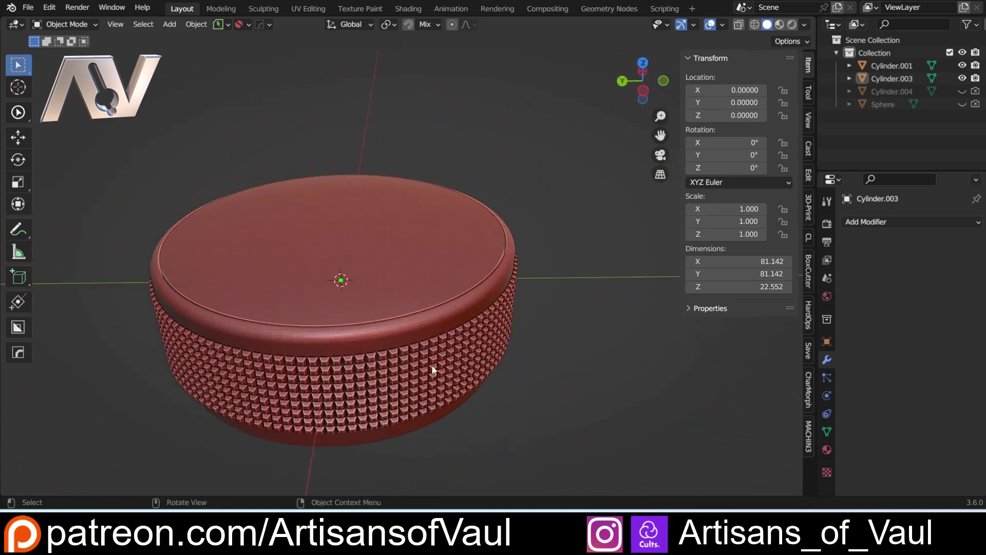
Isolate the knurled outer part and bring its inner wall into view
{"action": "left_click", "coordinate": [262, 339]}
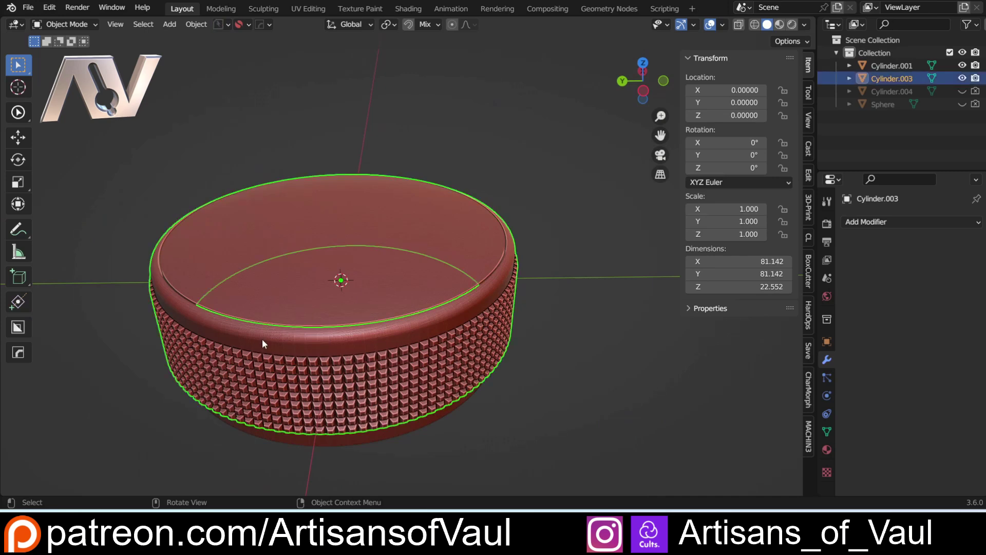
{"action": "middle_click_drag", "start_coordinate": [341, 277], "coordinate": [221, 294]}
{"action": "key", "text": "KP_Divide"}
{"action": "middle_click_drag", "start_coordinate": [330, 286], "coordinate": [333, 314]}
{"action": "scroll", "coordinate": [333, 314], "scroll_direction": "up", "scroll_amount": 2}
{"action": "middle_click_drag", "start_coordinate": [333, 315], "coordinate": [413, 213]}
{"action": "middle_click_drag", "start_coordinate": [237, 283], "coordinate": [242, 340], "text": "shift"}
{"action": "scroll", "coordinate": [298, 287], "scroll_direction": "up", "scroll_amount": 3}
Add two evenly spaced, unslid loop cuts around the outer part's inner wall
{"action": "key", "text": "Tab"}
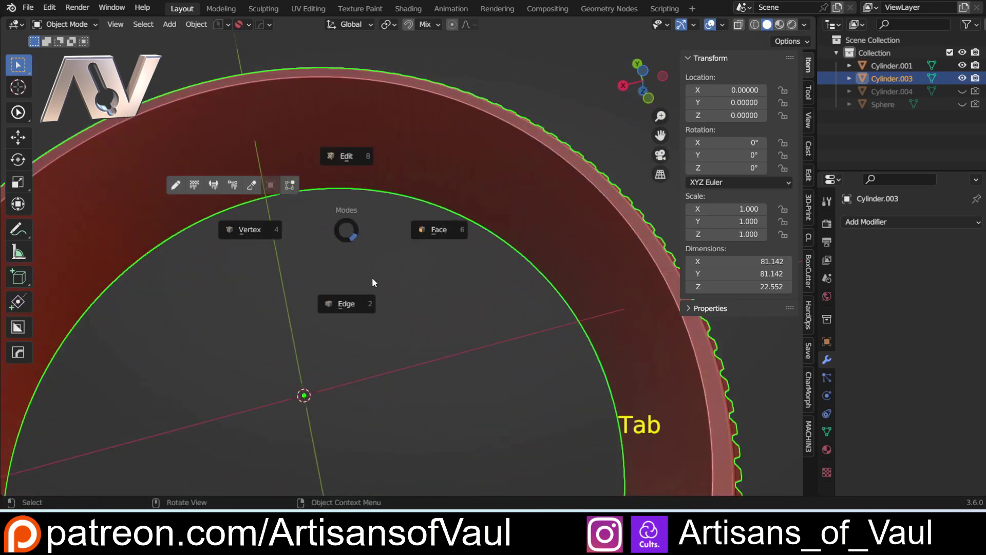
{"action": "left_click", "coordinate": [346, 302]}
{"action": "key", "text": "ctrl+r"}
{"action": "scroll", "coordinate": [325, 150], "scroll_direction": "up", "scroll_amount": 1}
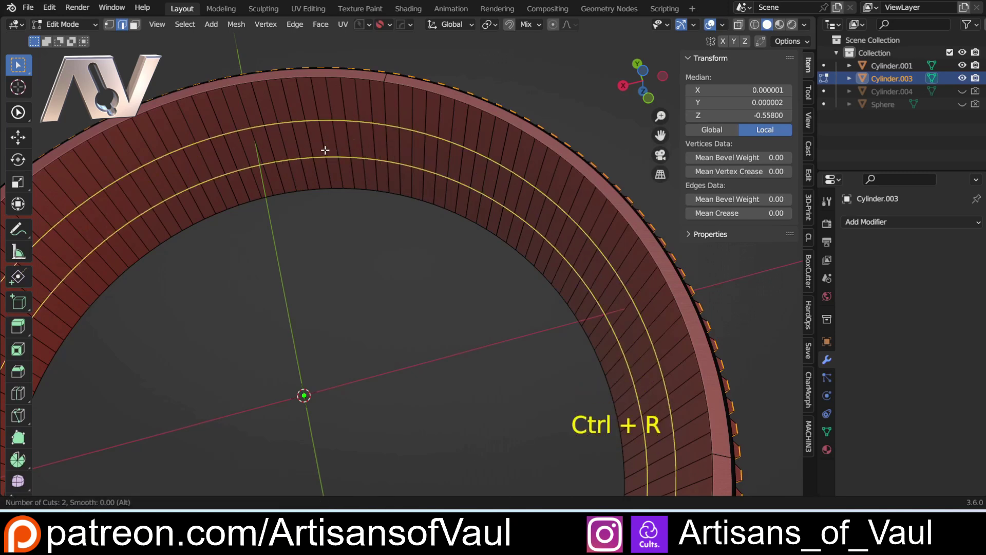
{"action": "left_click", "coordinate": [325, 150]}
{"action": "right_click", "coordinate": [295, 151]}
{"action": "middle_click_drag", "start_coordinate": [317, 188], "coordinate": [386, 233], "text": "shift"}
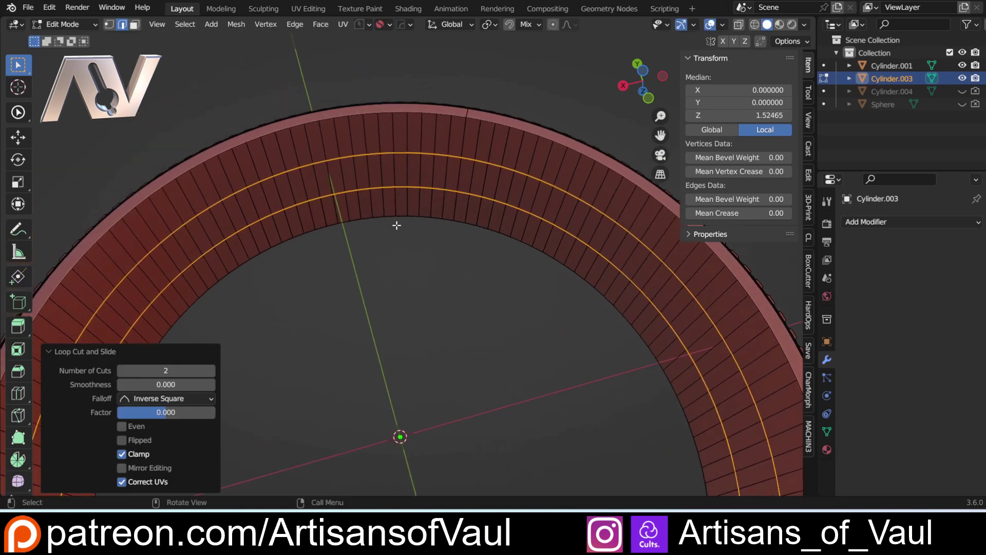
Raise the middle face loop of the inner wall into a ridge with the HardOps Panel Face, then leave editing and isolation
{"action": "key", "text": "Tab"}
{"action": "left_click", "coordinate": [539, 211]}
{"action": "left_click", "coordinate": [433, 177], "text": "alt"}
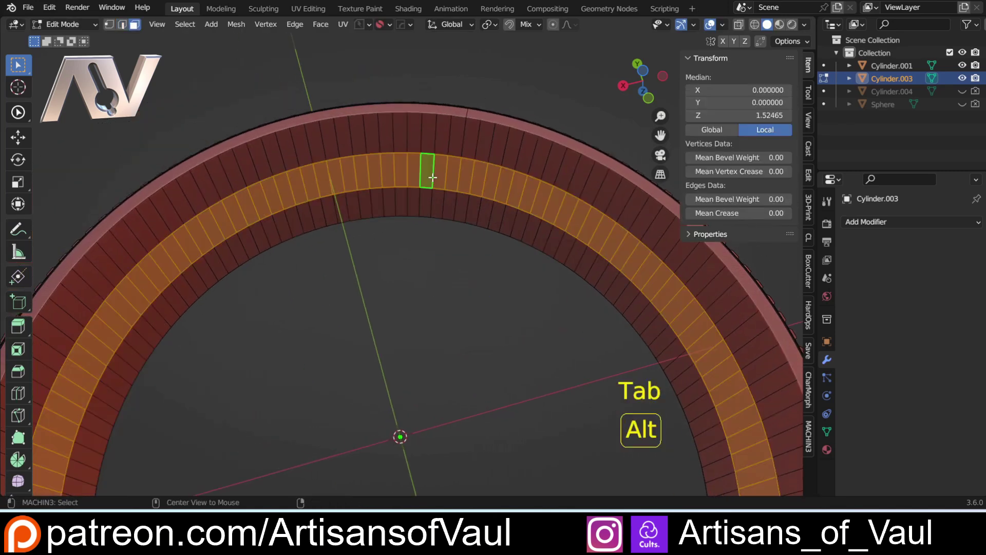
{"action": "key", "text": "q"}
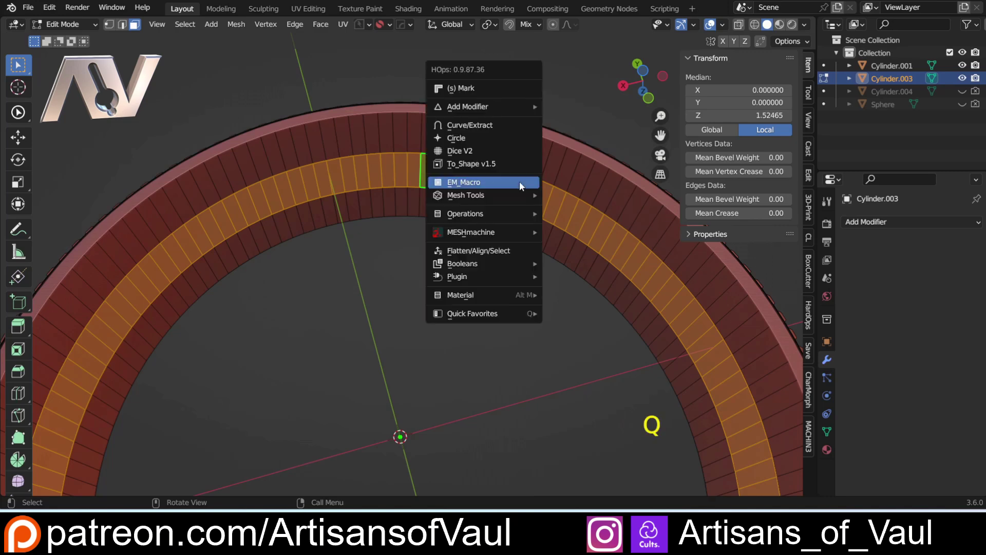
{"action": "left_click", "coordinate": [521, 186]}
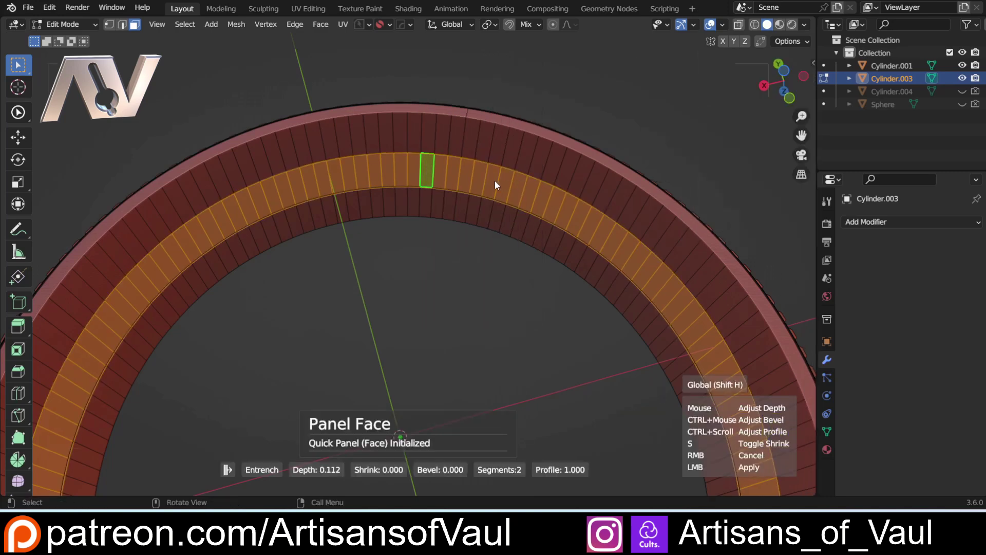
{"action": "left_click", "coordinate": [733, 173]}
{"action": "middle_click_drag", "start_coordinate": [517, 226], "coordinate": [370, 149]}
{"action": "key", "text": "Tab"}
{"action": "left_click", "coordinate": [491, 95]}
{"action": "key", "text": "KP_Divide"}
{"action": "middle_click_drag", "start_coordinate": [435, 289], "coordinate": [435, 310], "text": "shift"}
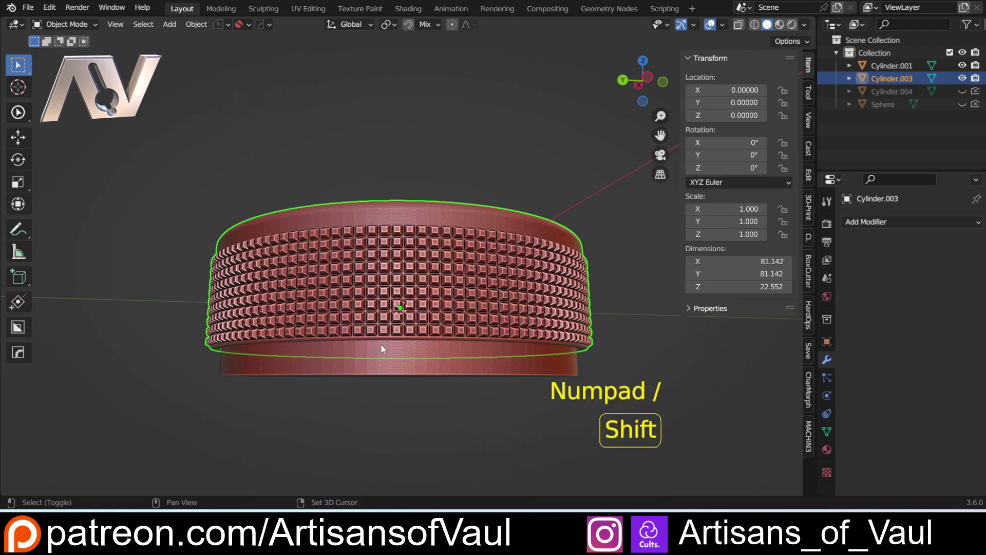
Examine in wireframe how the inner cylinder fits inside the knurled outer part, viewing the cylinder on its own as well
{"action": "key", "text": "shift+z"}
{"action": "middle_click_drag", "start_coordinate": [381, 344], "coordinate": [611, 181]}
{"action": "left_click", "coordinate": [643, 84]}
{"action": "middle_click_drag", "start_coordinate": [363, 313], "coordinate": [335, 306], "text": "shift"}
{"action": "left_click", "coordinate": [333, 305]}
{"action": "middle_click_drag", "start_coordinate": [263, 250], "coordinate": [247, 323]}
{"action": "key", "text": "KP_Divide"}
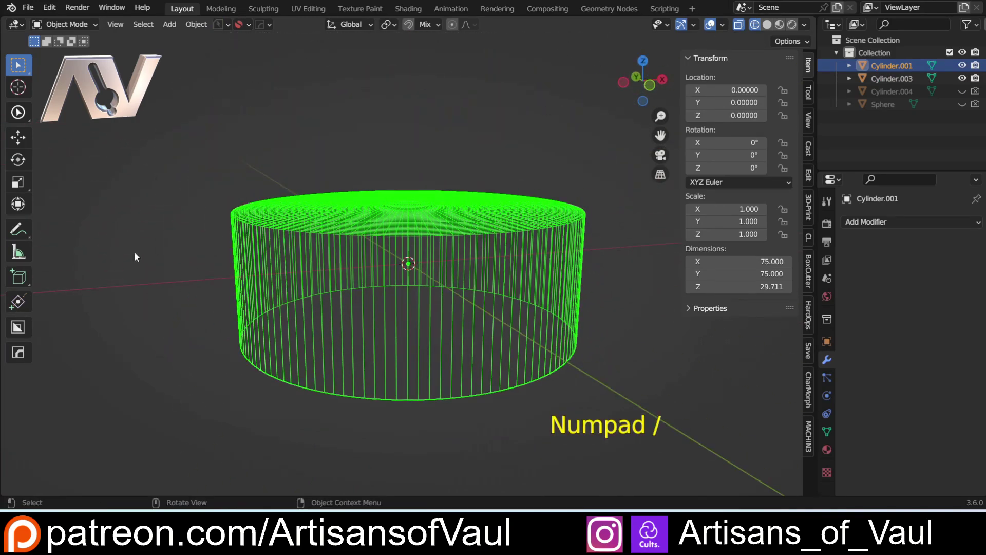
{"action": "key", "text": "shift+z"}
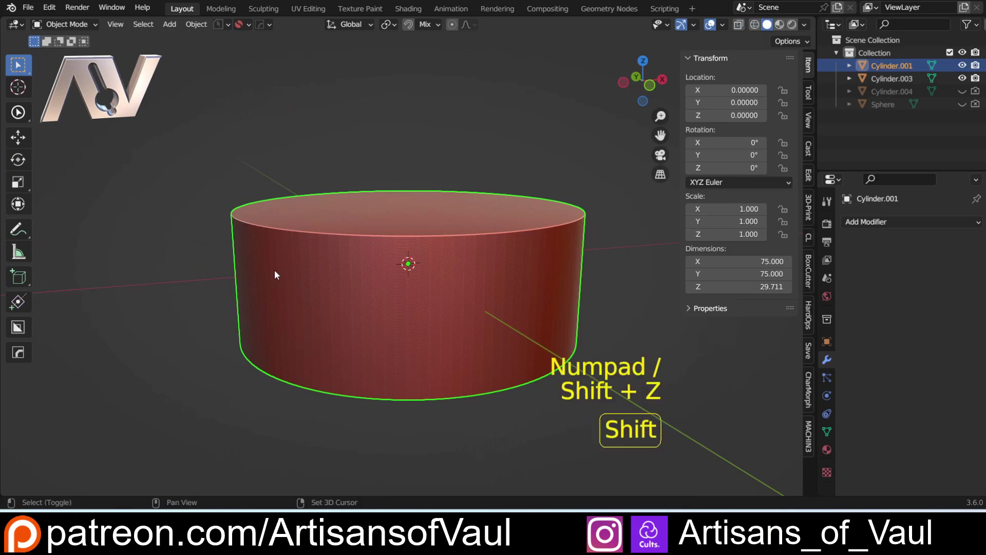
{"action": "key", "text": "shift+z"}
{"action": "key", "text": "KP_Divide"}
Duplicate the knurled outer part in place and return to solid shading
{"action": "left_click", "coordinate": [265, 279]}
{"action": "key", "text": "KP_Decimal"}
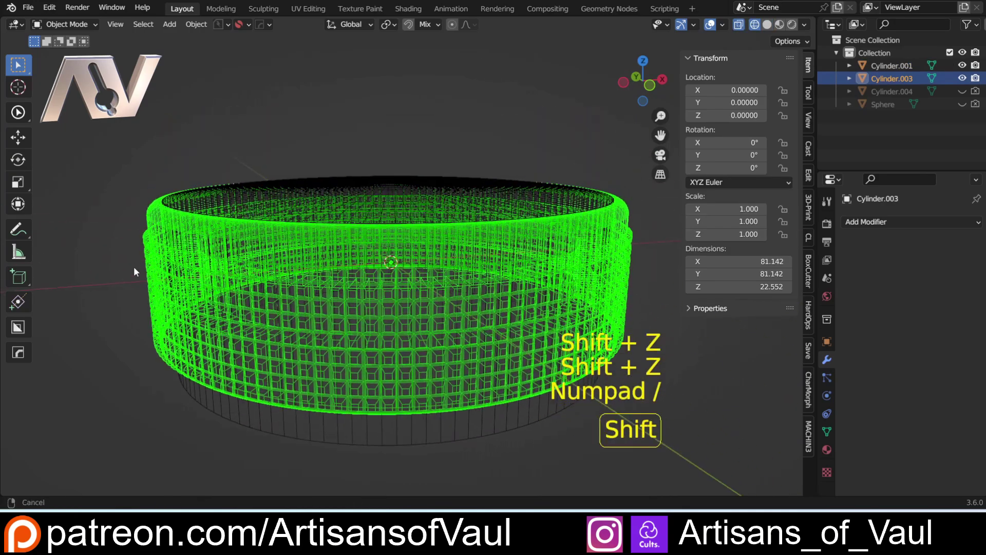
{"action": "key", "text": "shift+d"}
{"action": "right_click", "coordinate": [184, 235]}
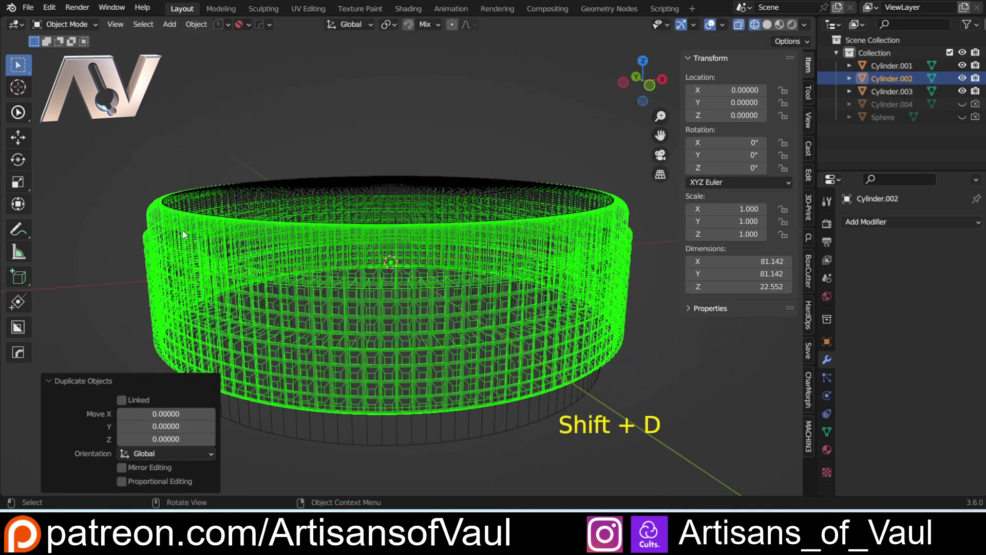
{"action": "key", "text": "KP_Divide"}
{"action": "key", "text": "KP_Divide"}
{"action": "key", "text": "shift+z"}
{"action": "key", "text": "g"}
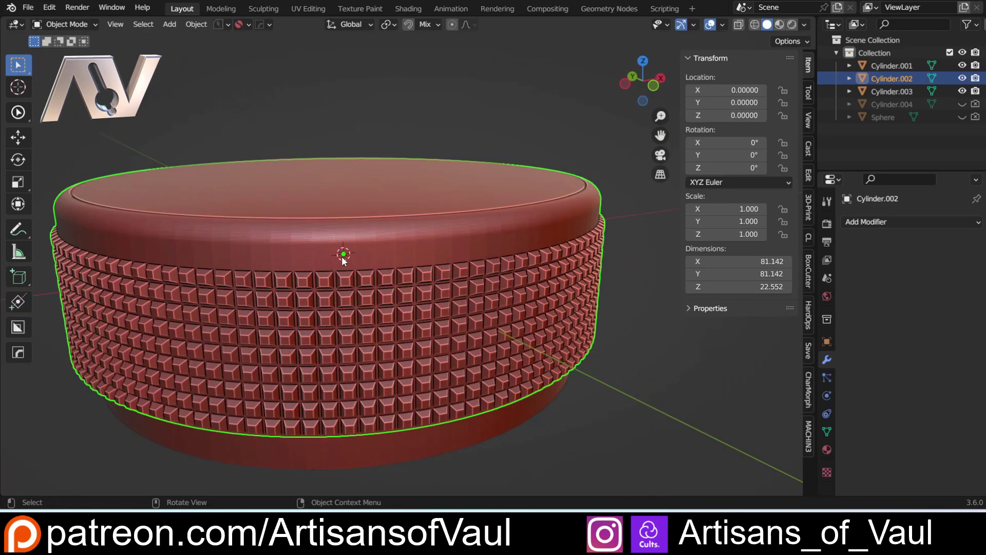
Isolate the duplicate and move the upper face loop of its inner ridge up 0.3 along Z
{"action": "key", "text": "KP_Divide"}
{"action": "scroll", "coordinate": [341, 256], "scroll_direction": "up", "scroll_amount": 3}
{"action": "scroll", "coordinate": [338, 313], "scroll_direction": "up", "scroll_amount": 4}
{"action": "mouse_move", "coordinate": [343, 252]}
{"action": "middle_mouse_down", "text": "shift"}
{"action": "mouse_move", "coordinate": [338, 314]}
{"action": "mouse_move", "coordinate": [319, 313]}
{"action": "mouse_move", "coordinate": [330, 264]}
{"action": "middle_mouse_up", "text": "shift"}
{"action": "key", "text": "Tab"}
{"action": "left_click", "coordinate": [440, 224]}
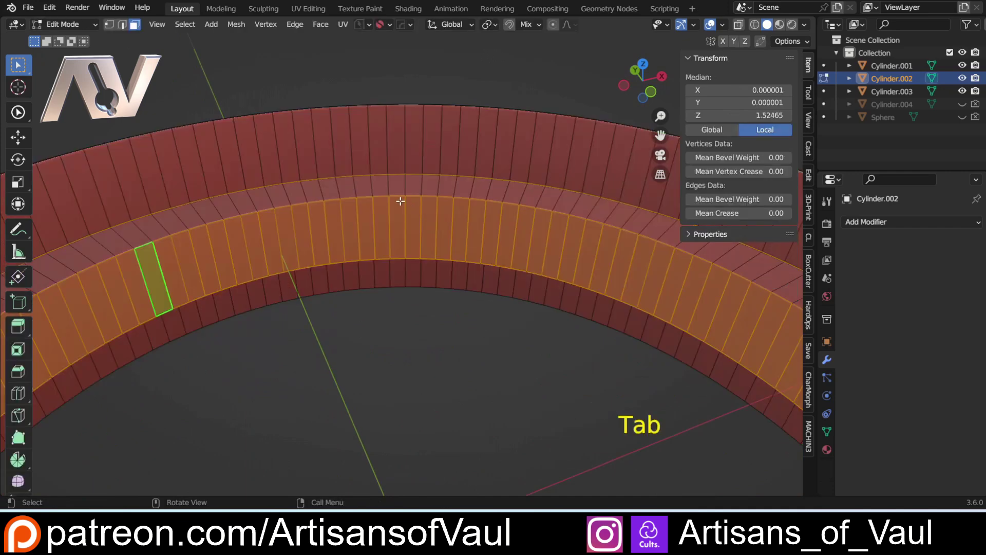
{"action": "left_click", "coordinate": [346, 204], "text": "alt"}
{"action": "middle_click_drag", "start_coordinate": [345, 203], "coordinate": [326, 260], "text": "shift"}
{"action": "key", "text": "g"}
{"action": "middle_click", "coordinate": [325, 259]}
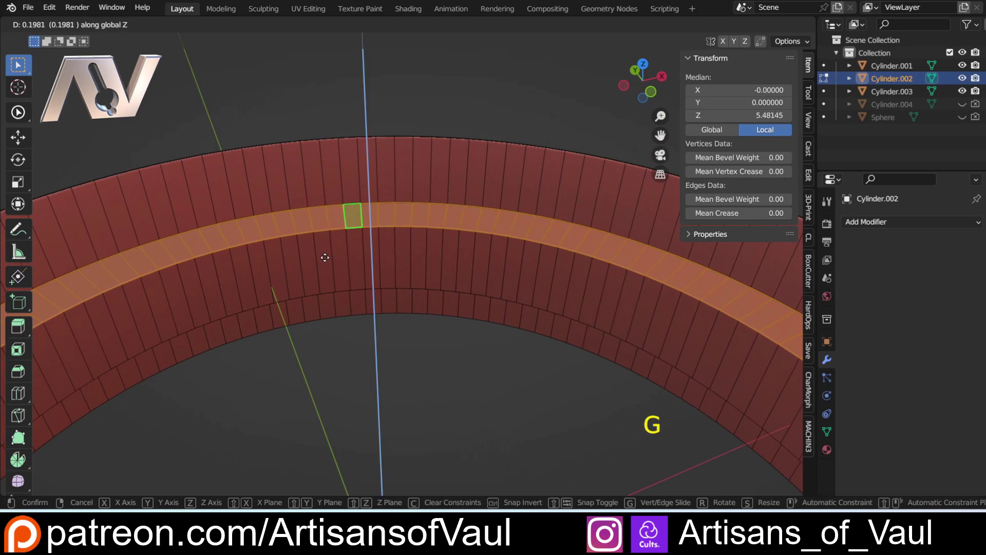
{"action": "type", "text": "0.2"}
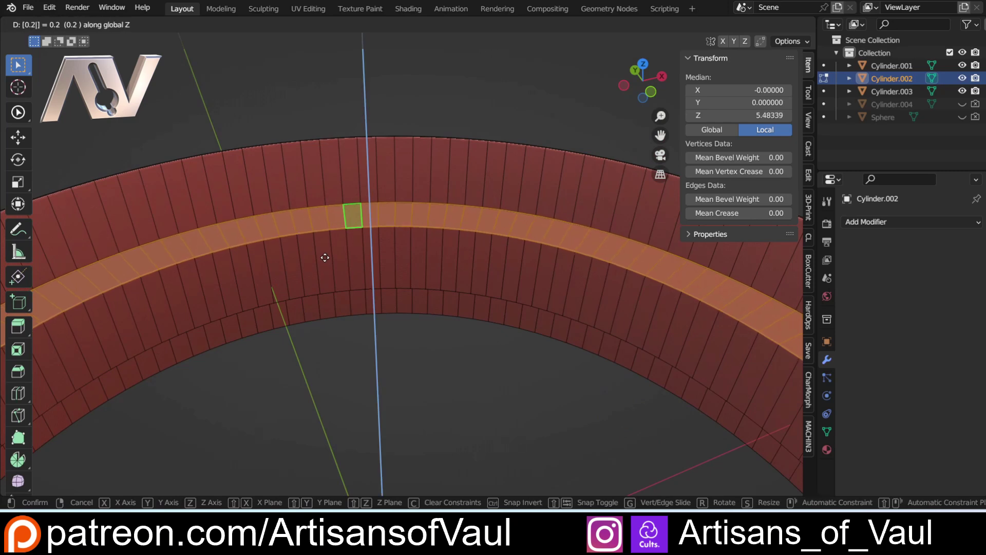
{"action": "key", "text": "BackSpace"}
{"action": "type", "text": "3"}
{"action": "key", "text": "Return"}
Move the lower face loop of the duplicate's inner ridge by -0.3 along Z
{"action": "middle_click_drag", "start_coordinate": [347, 326], "coordinate": [378, 210]}
{"action": "left_click", "coordinate": [311, 347], "text": "alt"}
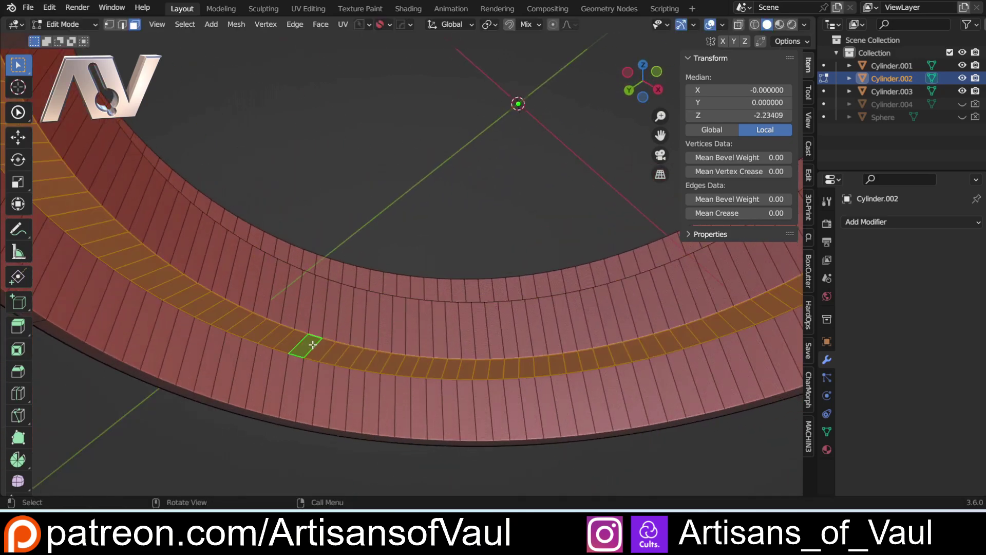
{"action": "type", "text": "gz"}
{"action": "type", "text": "0.3"}
{"action": "type", "text": "-"}
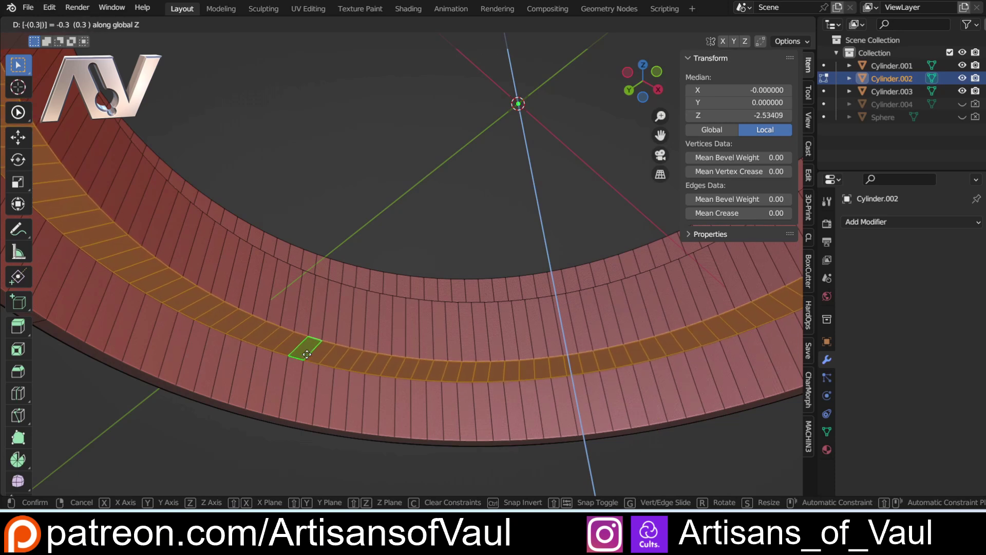
{"action": "key", "text": "Return"}
Scale the ridge's inner face loop to about 0.97 with Z locked, then leave edit mode and isolation
{"action": "left_click", "coordinate": [333, 312], "text": "alt"}
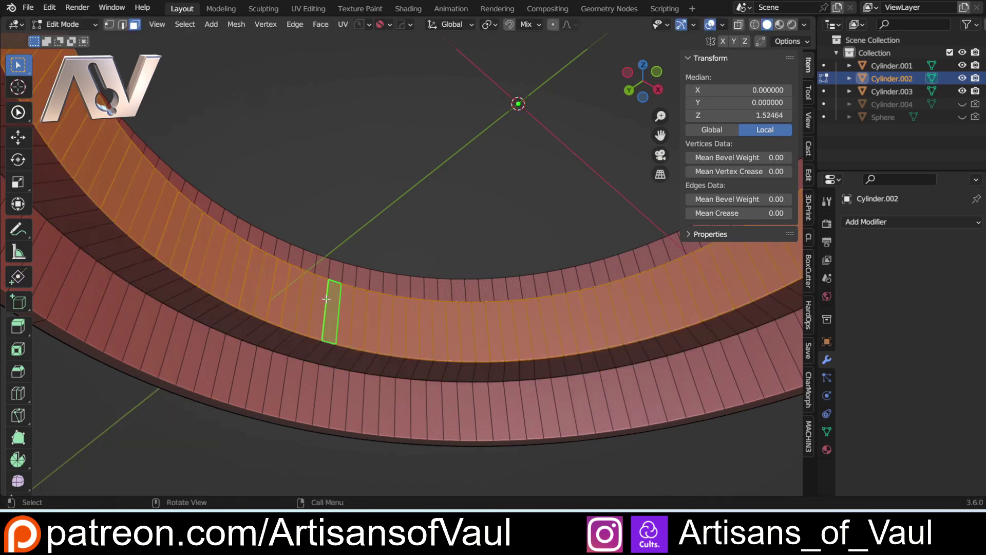
{"action": "middle_click_drag", "start_coordinate": [333, 312], "coordinate": [452, 315]}
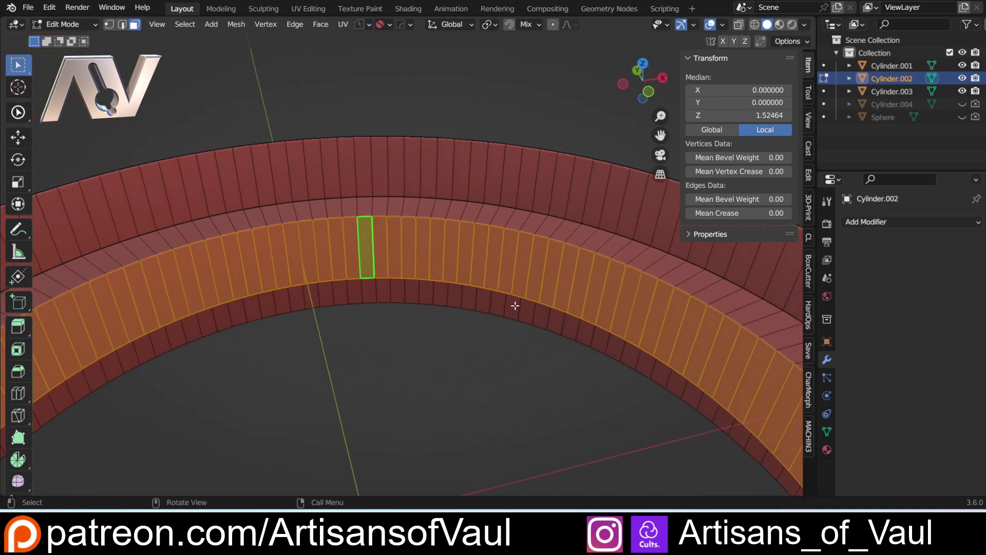
{"action": "key", "text": "s"}
{"action": "key", "text": "shift+z"}
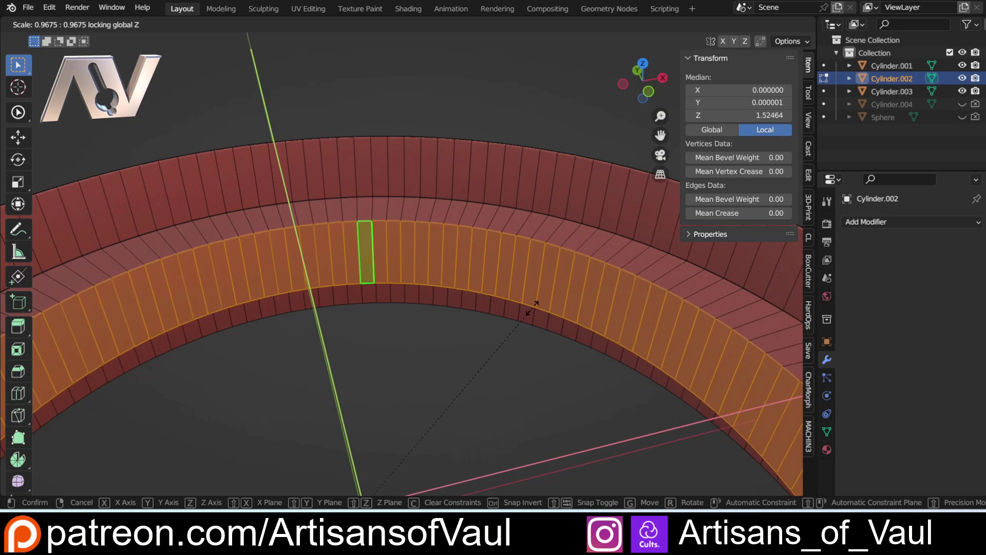
{"action": "left_click", "coordinate": [533, 305]}
{"action": "key", "text": "Tab"}
{"action": "key", "text": "KP_Divide"}
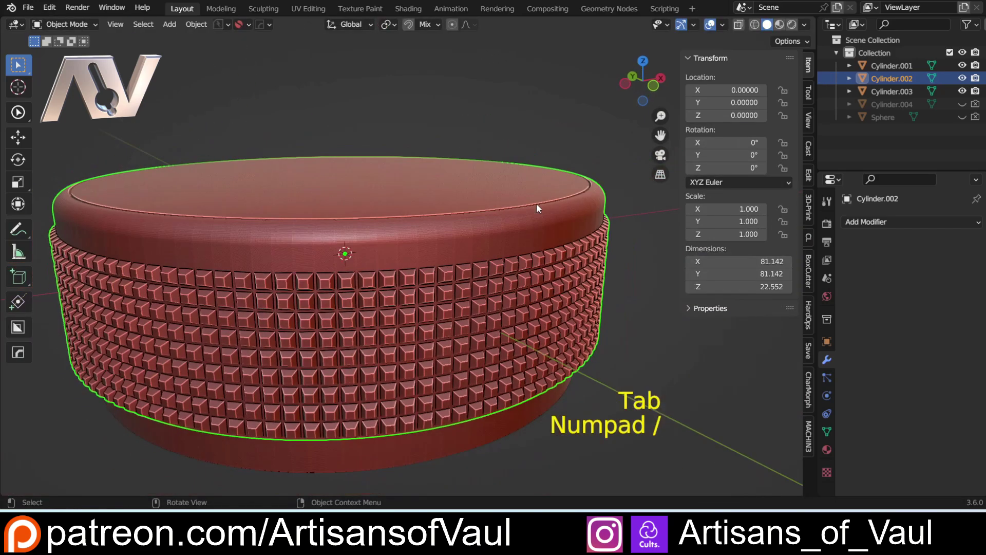
Subtract the duplicate from the inner cylinder with a Difference boolean and hide the duplicate
{"action": "left_click", "coordinate": [308, 205], "text": "shift"}
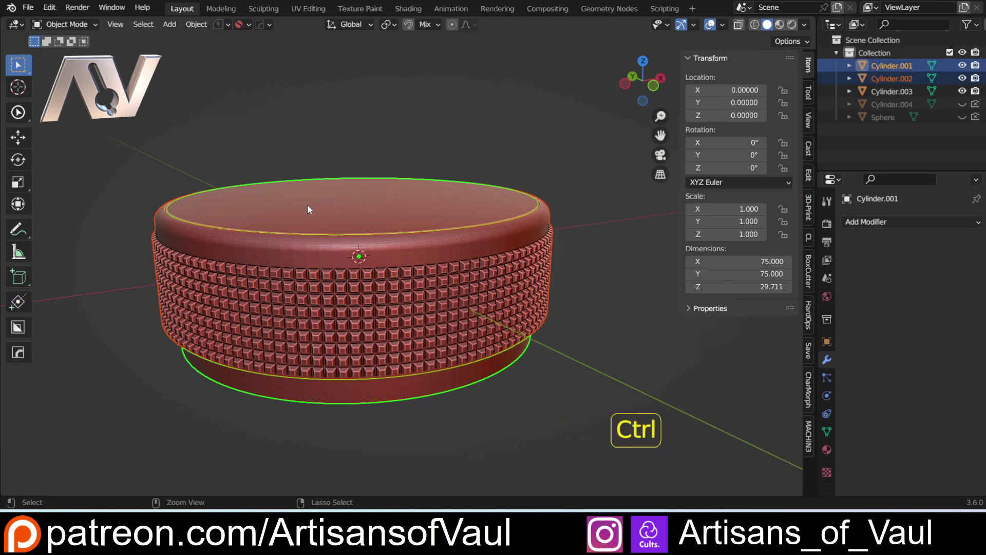
{"action": "key", "text": "ctrl+KP_Subtract"}
{"action": "key", "text": "h"}
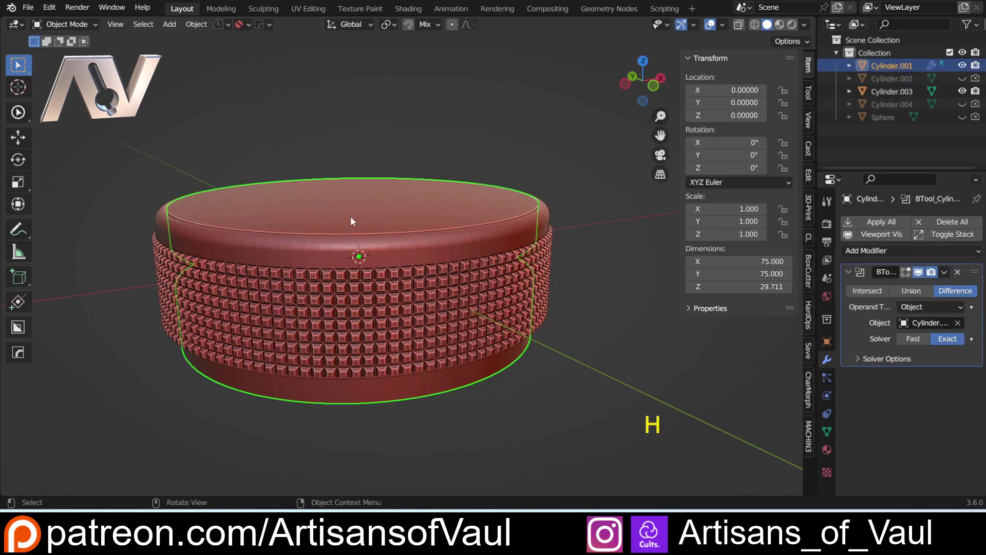
{"action": "key", "text": "KP_Divide"}
{"action": "middle_click_drag", "start_coordinate": [351, 221], "coordinate": [292, 255]}
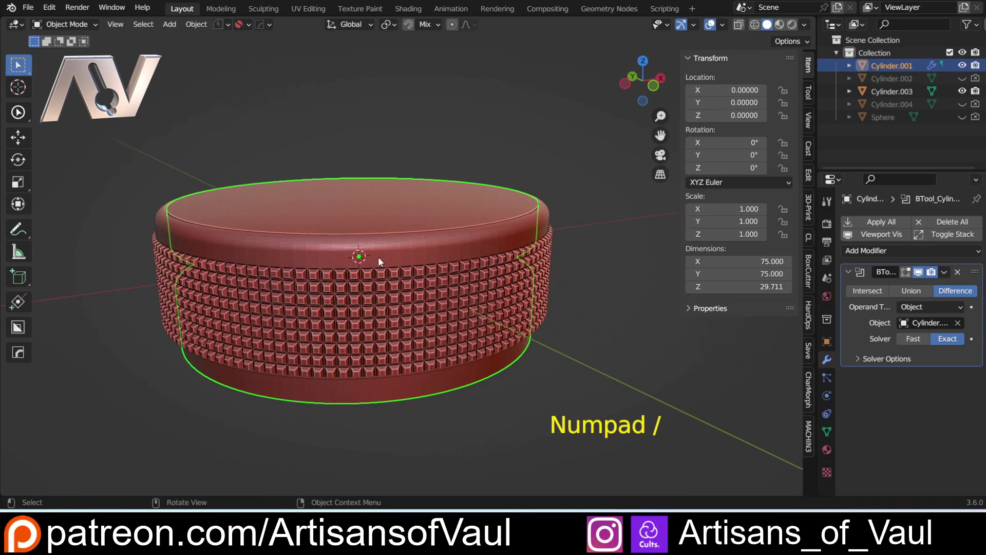
{"action": "left_click", "coordinate": [378, 258]}
{"action": "middle_click_drag", "start_coordinate": [367, 262], "coordinate": [351, 296]}
{"action": "key", "text": "r"}
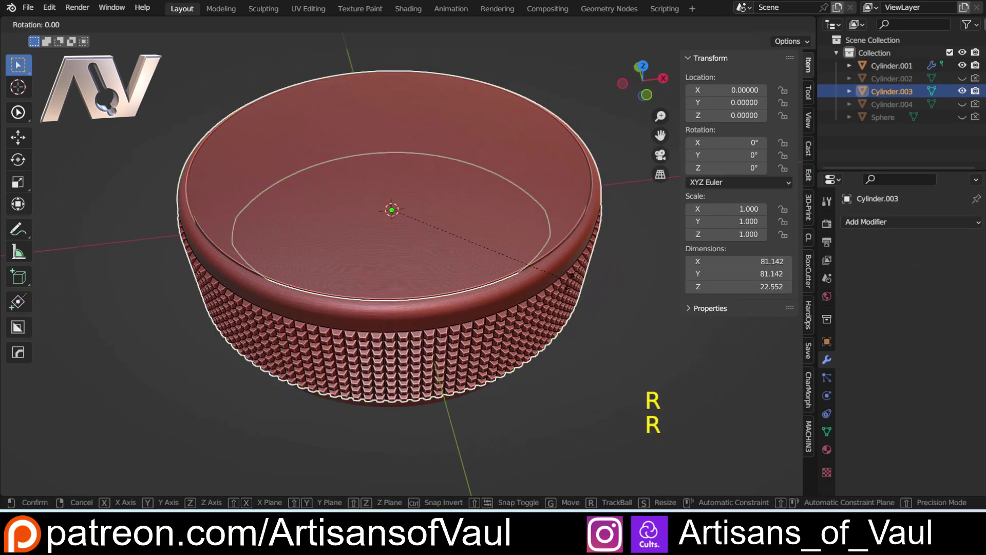
{"action": "key", "text": "z"}
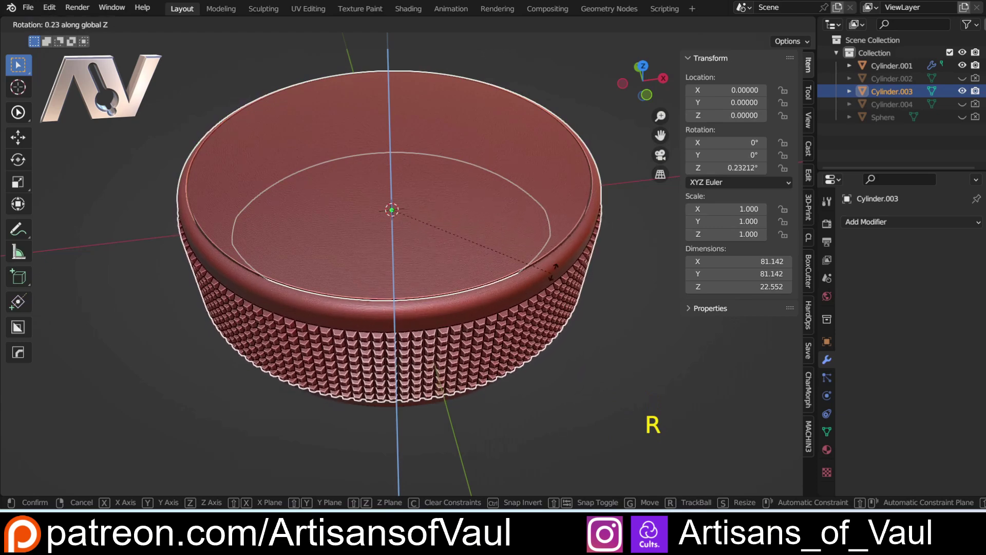
{"action": "right_click", "coordinate": [542, 268]}
Apply the Difference boolean on the inner cylinder so the groove becomes part of its mesh
{"action": "left_click", "coordinate": [532, 357]}
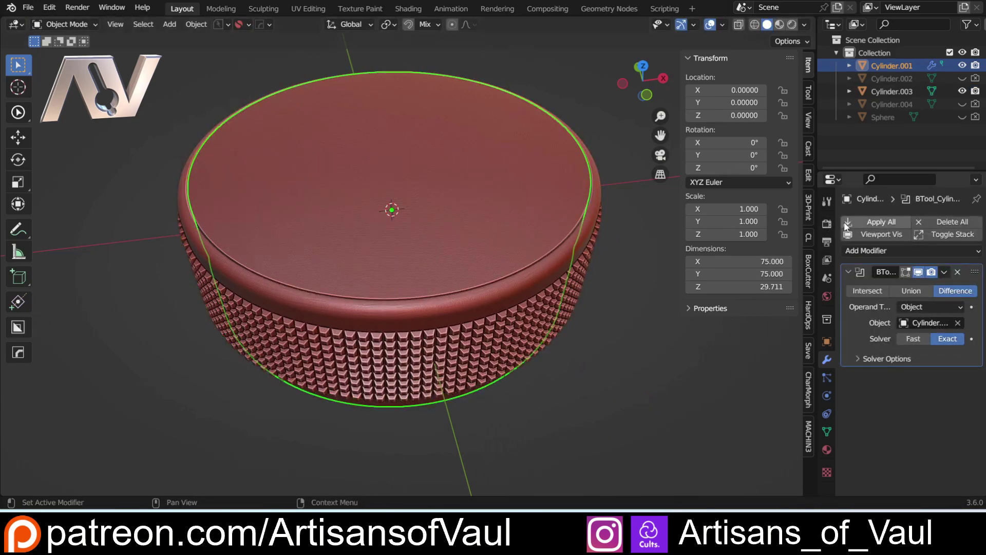
{"action": "left_click", "coordinate": [846, 224]}
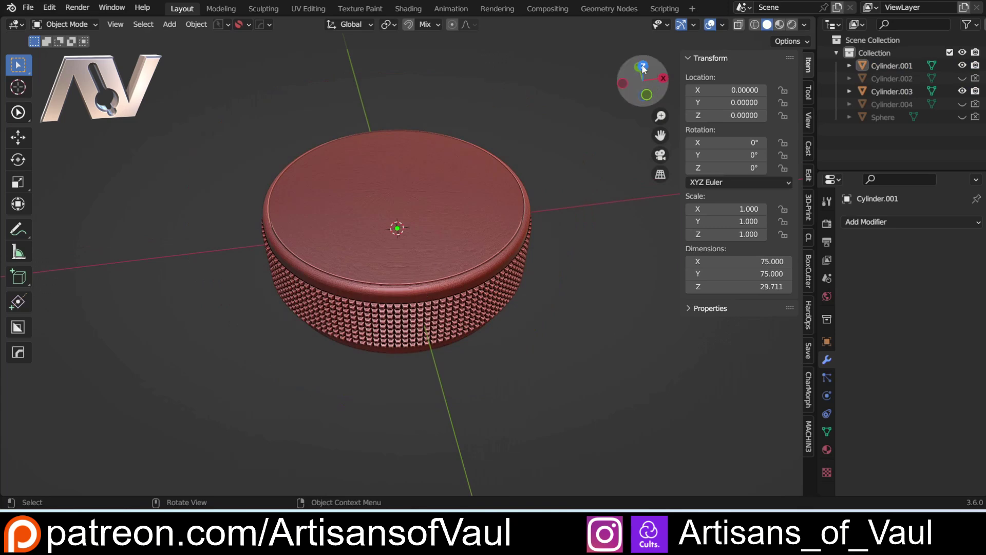
Add a cube at the origin in top view and scale it to about 102 units per side, larger than the container
{"action": "left_click", "coordinate": [644, 69]}
{"action": "scroll", "coordinate": [399, 156], "scroll_direction": "down", "scroll_amount": 3}
{"action": "middle_click_drag", "start_coordinate": [399, 156], "coordinate": [347, 219], "text": "shift"}
{"action": "left_click", "coordinate": [206, 275]}
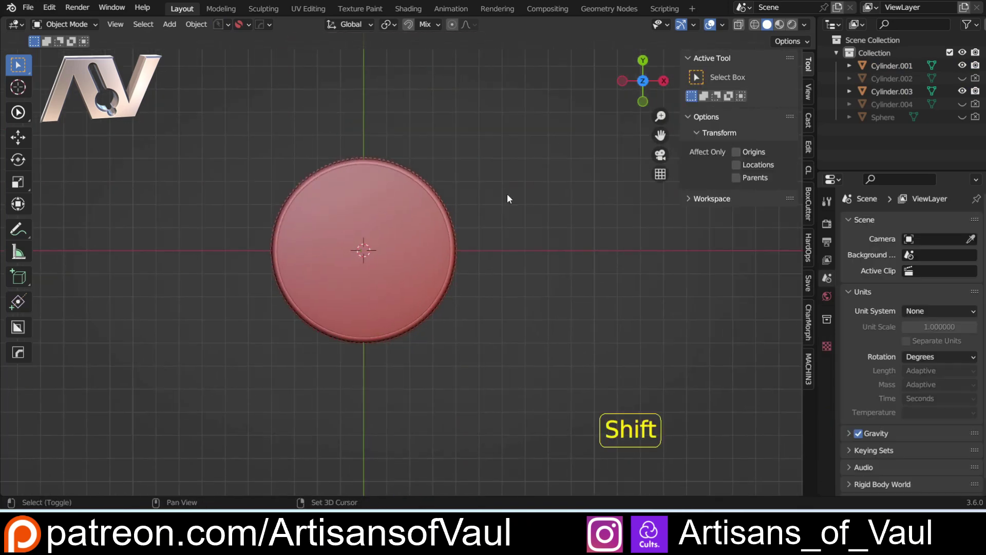
{"action": "key", "text": "shift+a"}
{"action": "left_click", "coordinate": [554, 222]}
{"action": "key", "text": "s"}
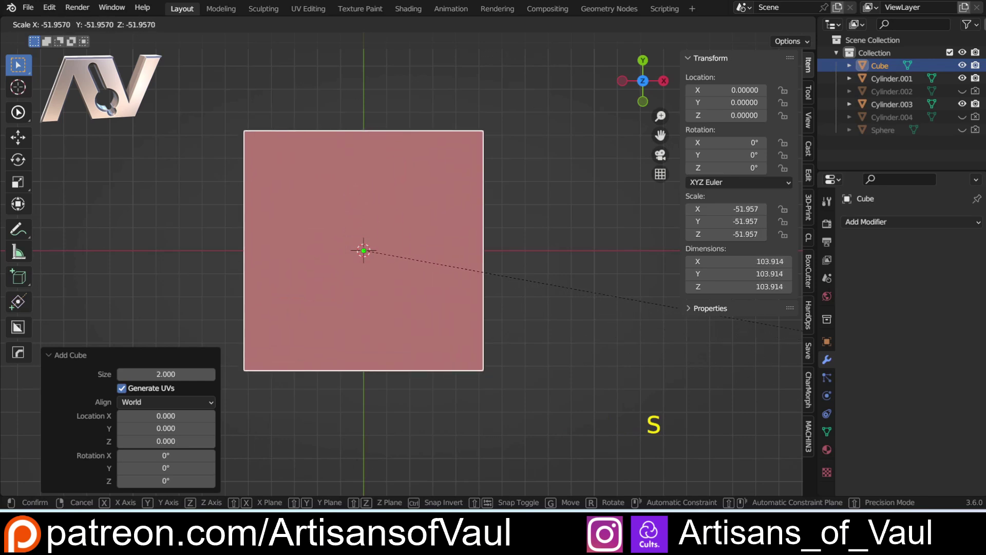
{"action": "left_click", "coordinate": [636, 379]}
Move the cube about -51.3 along Y so it covers the front half of the container
{"action": "key", "text": "g"}
{"action": "key", "text": "z"}
{"action": "key", "text": "y"}
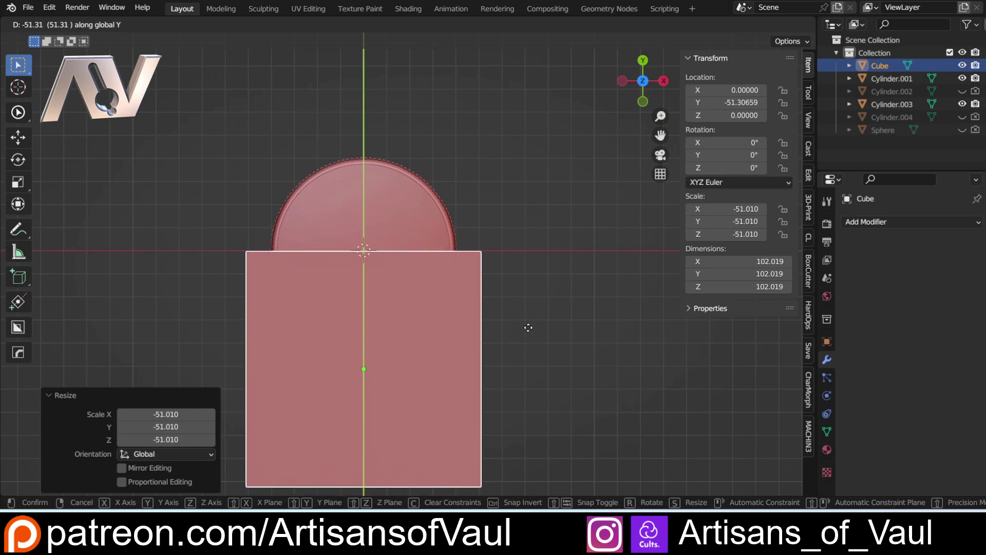
{"action": "left_click", "coordinate": [528, 323]}
Subtract the cube from the inner cylinder and from the knurled outer ring with Difference booleans to section both parts
{"action": "middle_click_drag", "start_coordinate": [529, 323], "coordinate": [523, 192]}
{"action": "middle_click_drag", "start_coordinate": [257, 183], "coordinate": [278, 135], "text": "shift"}
{"action": "scroll", "coordinate": [140, 196], "scroll_direction": "up", "scroll_amount": 3}
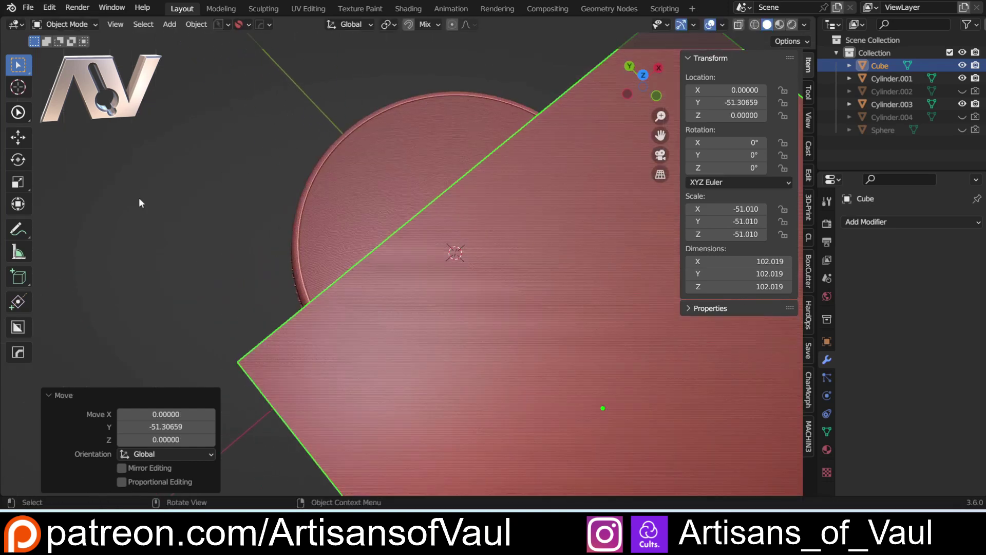
{"action": "middle_click_drag", "start_coordinate": [140, 197], "coordinate": [202, 150]}
{"action": "middle_click_drag", "start_coordinate": [175, 187], "coordinate": [198, 264], "text": "shift"}
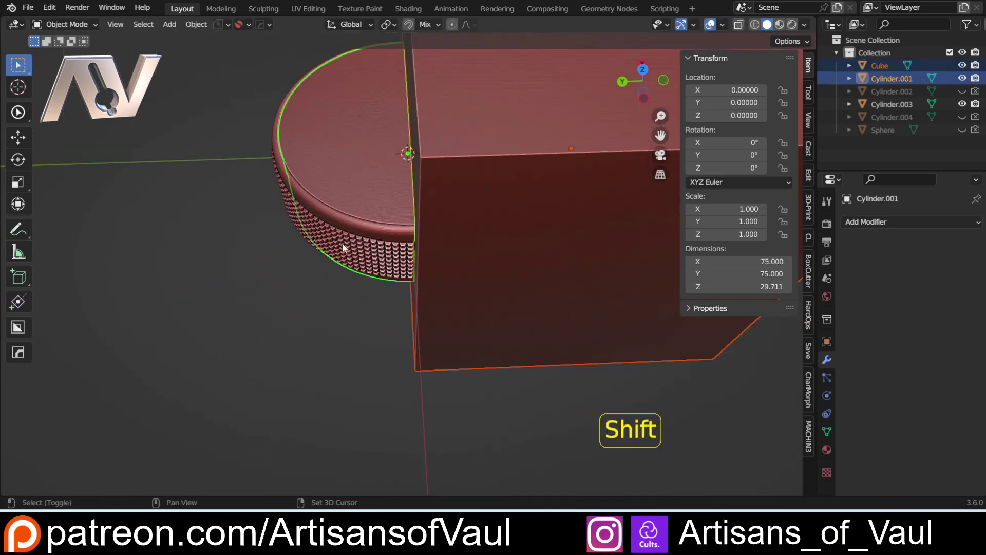
{"action": "key", "text": "ctrl+z"}
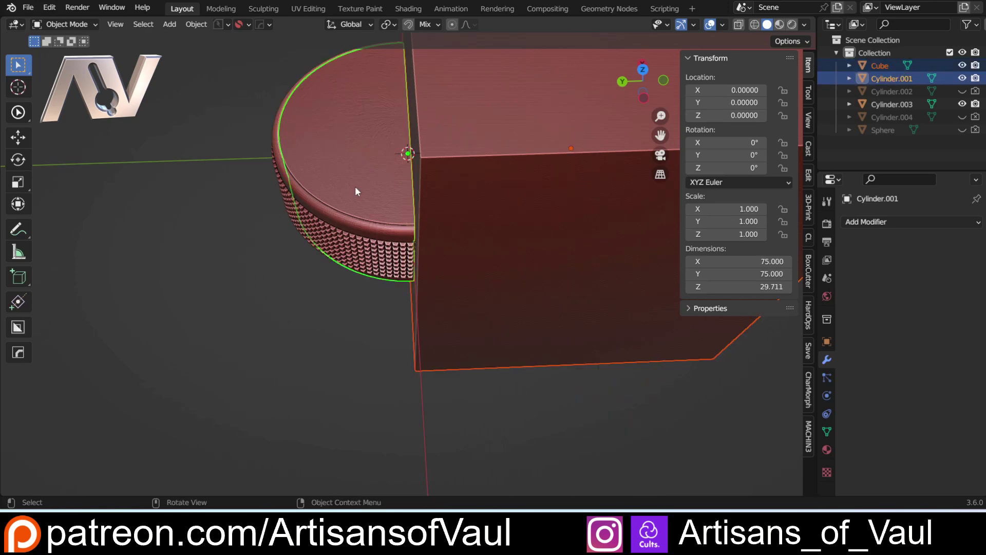
{"action": "key", "text": "ctrl+KP_Subtract"}
{"action": "left_click", "coordinate": [397, 278]}
{"action": "left_click", "coordinate": [392, 268], "text": "shift"}
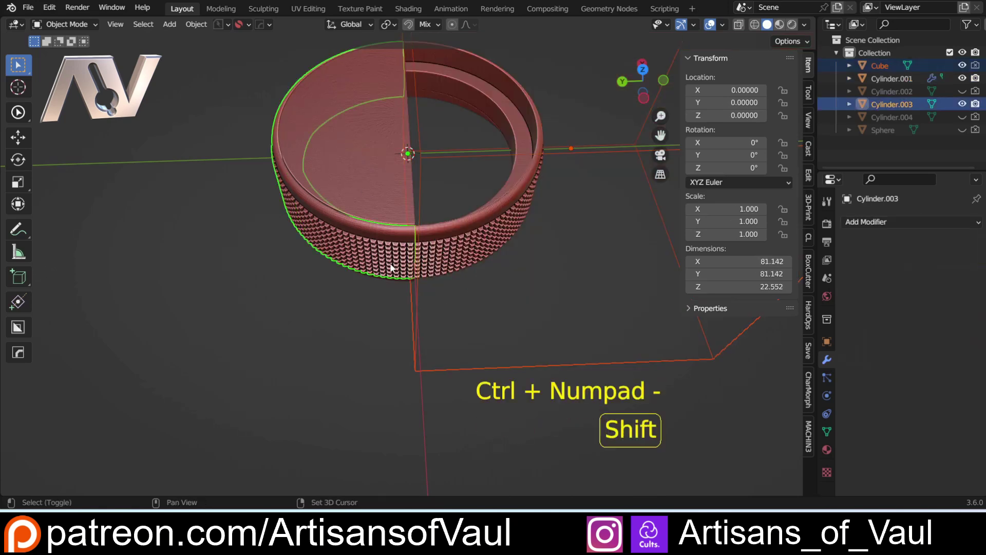
{"action": "key", "text": "ctrl+KP_Subtract"}
Examine the front cross-section on both sides for clearance between the ring's ridge and the cylinder's groove
{"action": "left_click", "coordinate": [663, 80]}
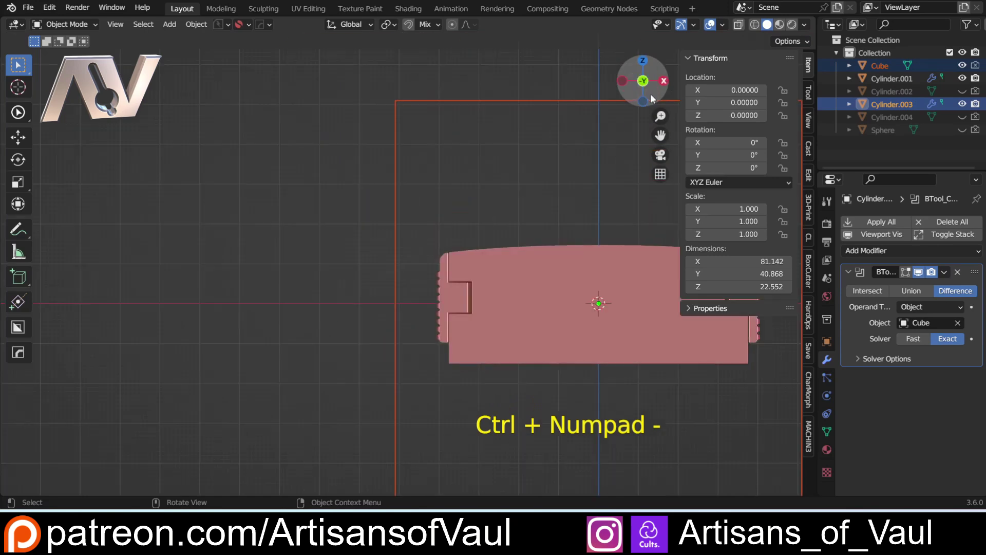
{"action": "scroll", "coordinate": [381, 197], "scroll_direction": "up", "scroll_amount": 6}
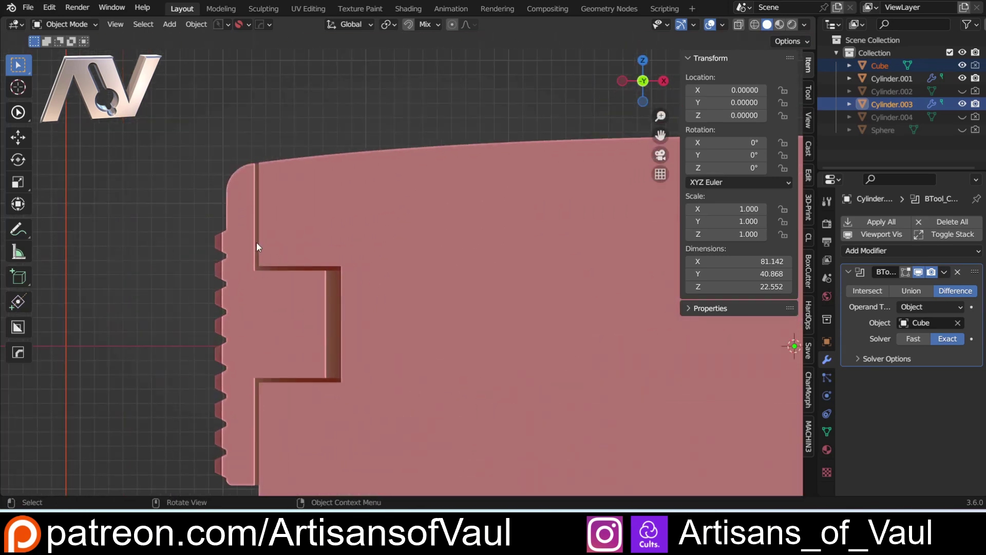
{"action": "scroll", "coordinate": [274, 227], "scroll_direction": "down", "scroll_amount": 4}
{"action": "middle_click_drag", "start_coordinate": [516, 252], "coordinate": [310, 293], "text": "shift"}
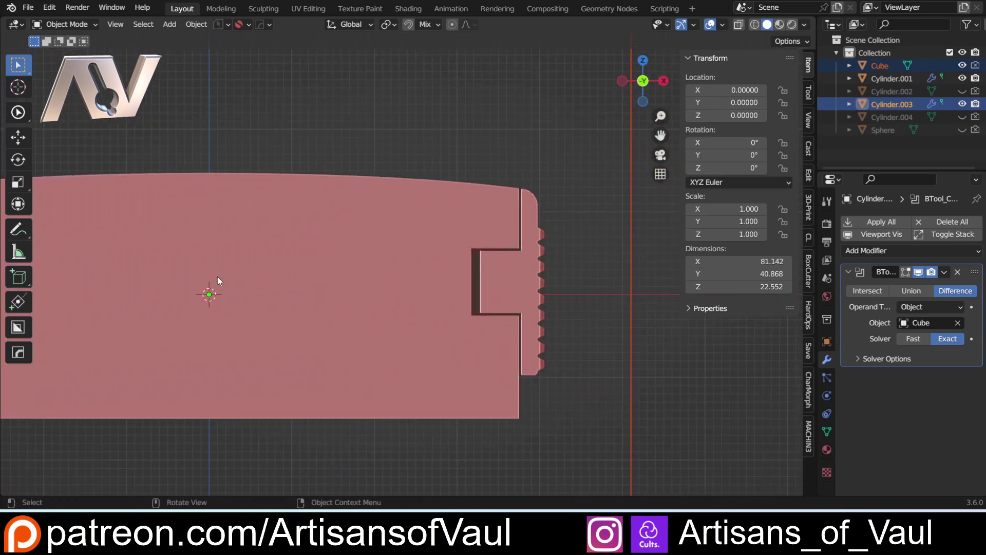
{"action": "scroll", "coordinate": [499, 251], "scroll_direction": "up", "scroll_amount": 4}
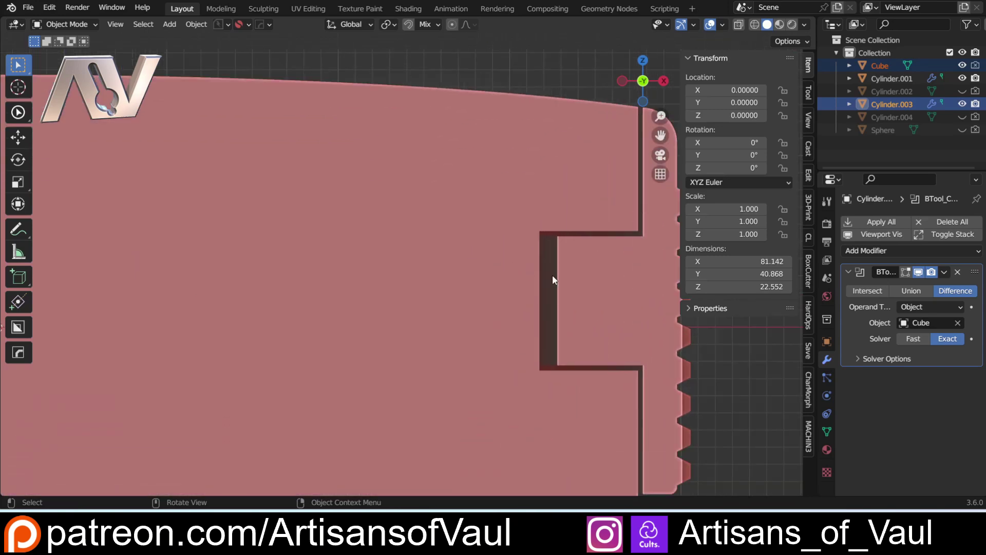
{"action": "middle_click_drag", "start_coordinate": [552, 275], "coordinate": [446, 268], "text": "shift"}
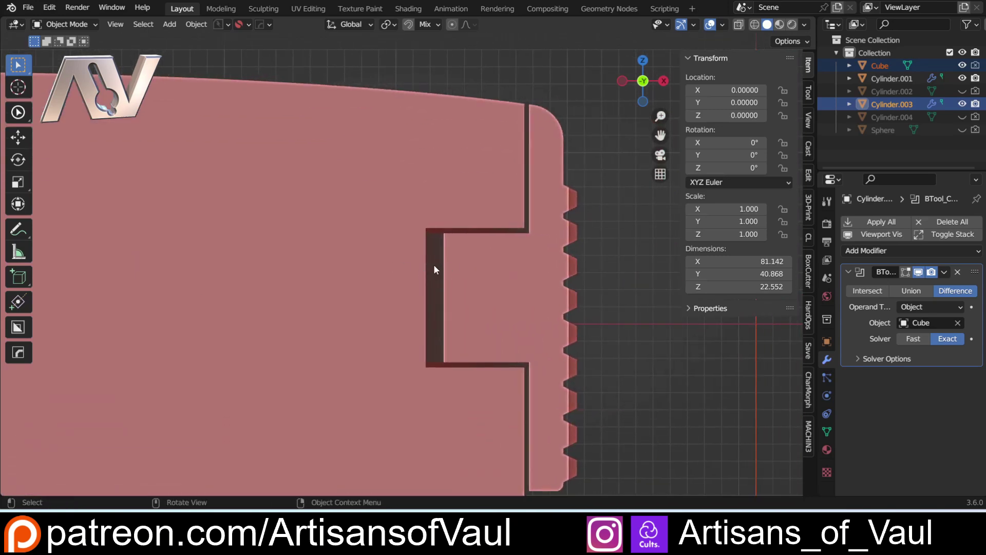
{"action": "scroll", "coordinate": [535, 245], "scroll_direction": "down", "scroll_amount": 3}
{"action": "middle_click_drag", "start_coordinate": [556, 133], "coordinate": [229, 199]}
{"action": "middle_click_drag", "start_coordinate": [207, 267], "coordinate": [303, 286], "text": "shift"}
{"action": "scroll", "coordinate": [314, 310], "scroll_direction": "up", "scroll_amount": 2}
{"action": "middle_click_drag", "start_coordinate": [236, 284], "coordinate": [250, 278], "text": "shift"}
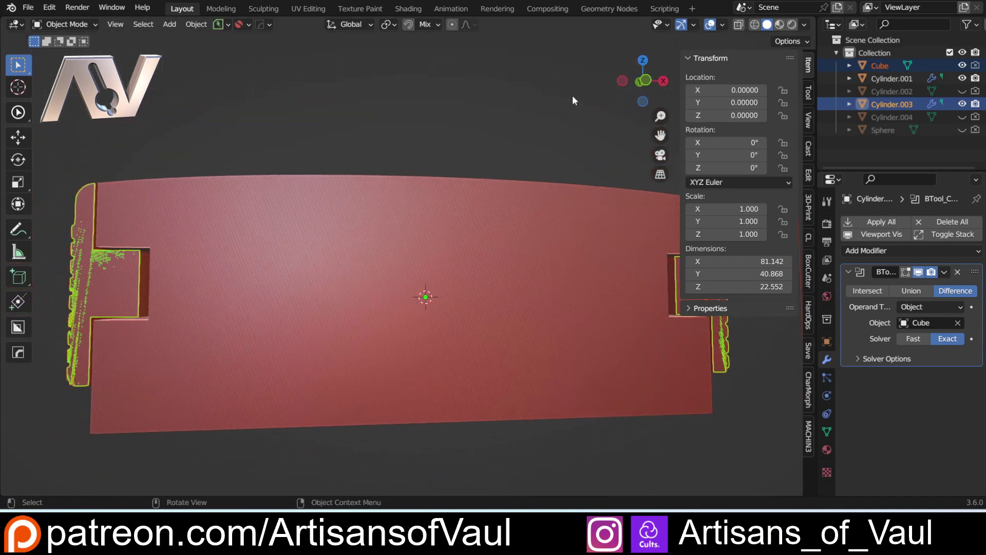
{"action": "left_click", "coordinate": [646, 80]}
{"action": "scroll", "coordinate": [478, 184], "scroll_direction": "down", "scroll_amount": 4}
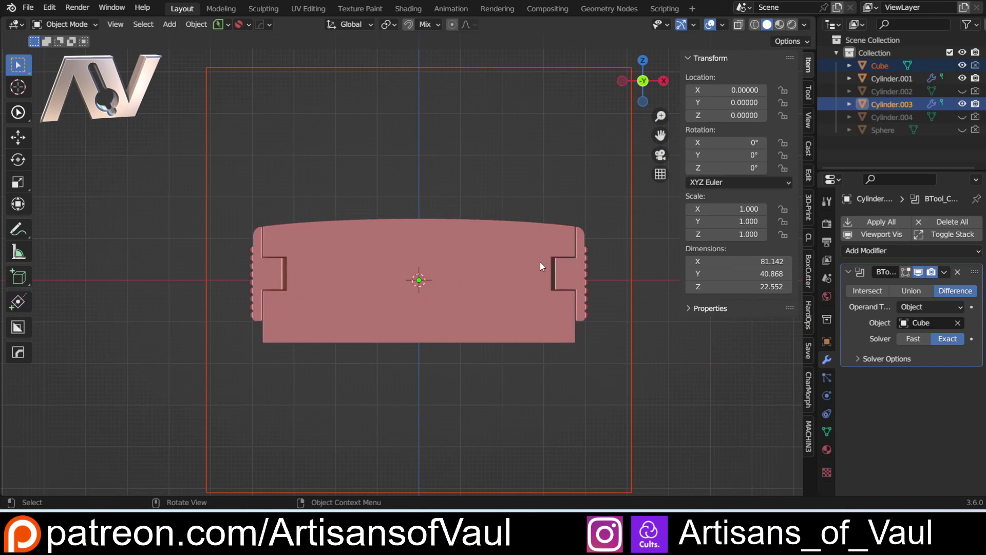
{"action": "middle_click_drag", "start_coordinate": [353, 87], "coordinate": [291, 164]}
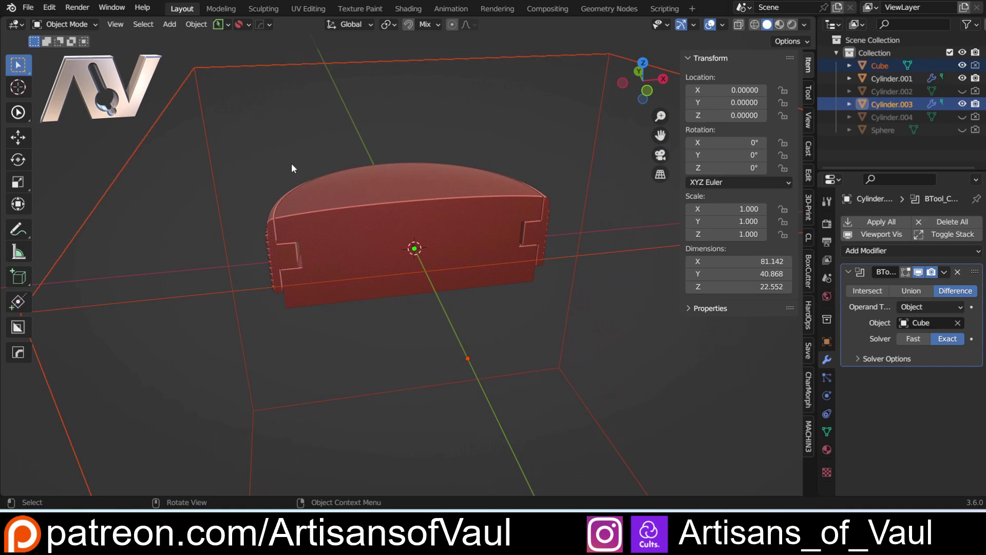
Undo the section booleans on both parts and delete the cutting cube
{"action": "key", "text": "ctrl+z"}
{"action": "key", "text": "ctrl+z"}
{"action": "key", "text": "ctrl+z"}
{"action": "key", "text": "ctrl+z"}
{"action": "key", "text": "ctrl+z"}
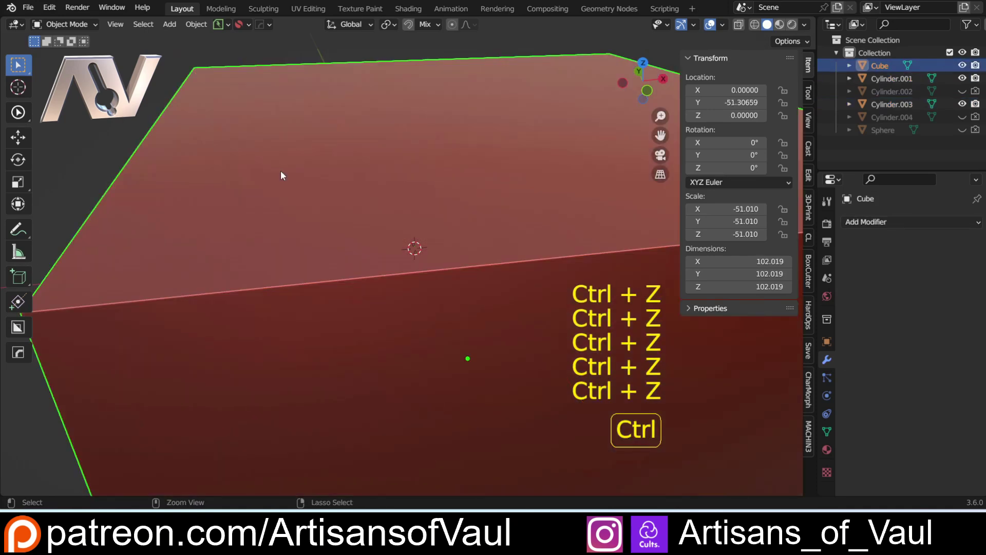
{"action": "key", "text": "Delete"}
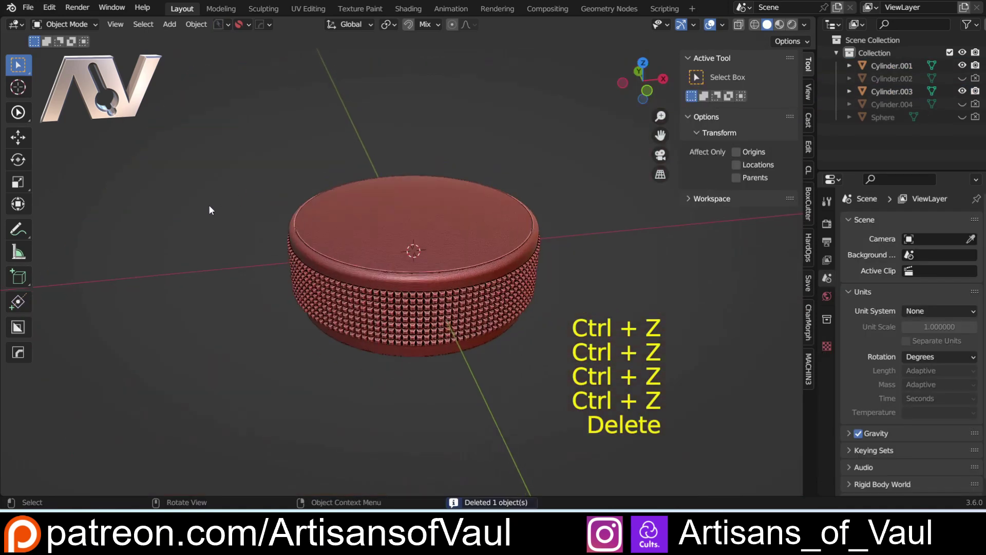
Isolate the knurled outer ring, examine it from above and from the side, then leave isolation
{"action": "left_click", "coordinate": [259, 246]}
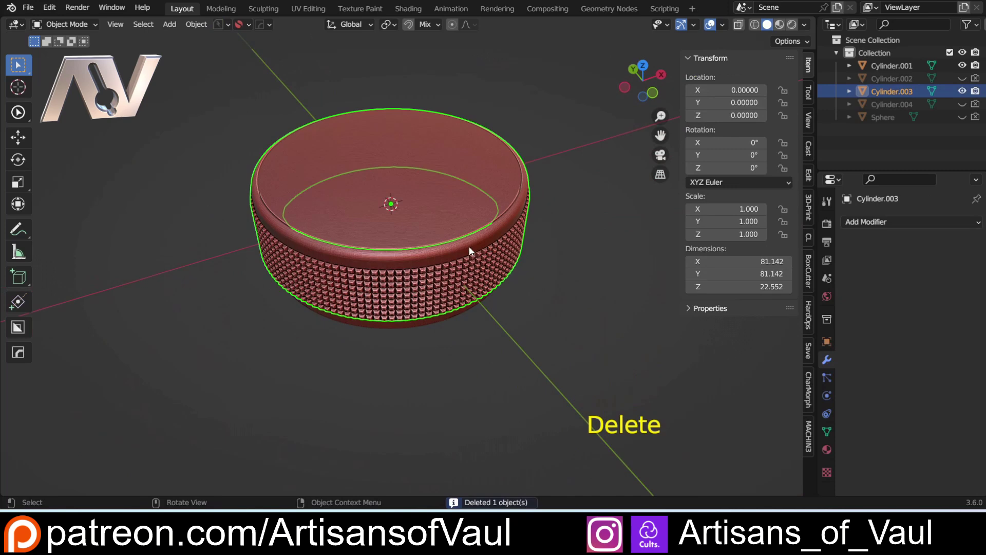
{"action": "key", "text": "KP_Divide"}
{"action": "left_click", "coordinate": [646, 68]}
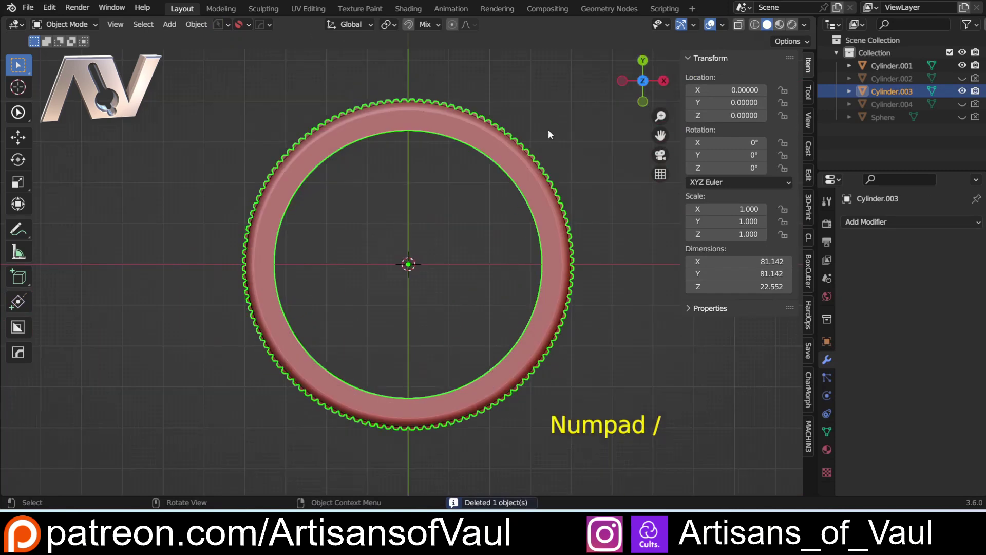
{"action": "middle_click_drag", "start_coordinate": [551, 298], "coordinate": [529, 103]}
{"action": "middle_click_drag", "start_coordinate": [472, 170], "coordinate": [416, 244]}
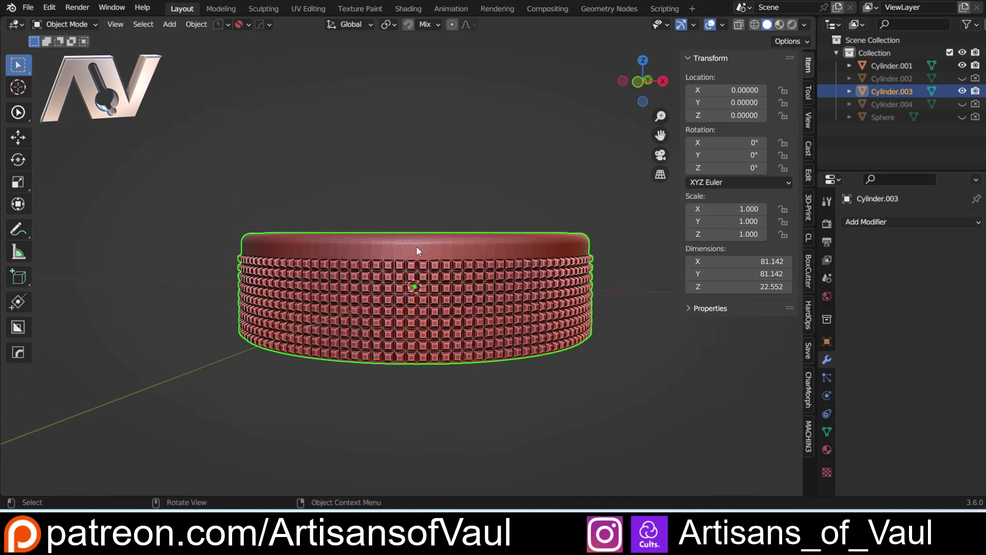
{"action": "scroll", "coordinate": [393, 214], "scroll_direction": "up", "scroll_amount": 3}
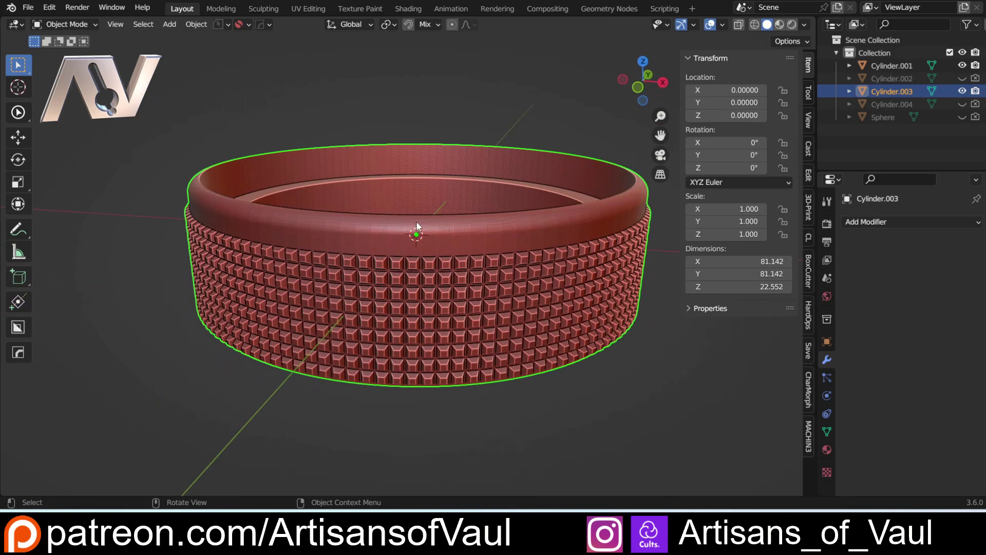
{"action": "scroll", "coordinate": [416, 221], "scroll_direction": "down", "scroll_amount": 3}
{"action": "key", "text": "KP_Divide"}
Isolate the inner cylinder and examine its grooved profile in front view
{"action": "left_click", "coordinate": [424, 208]}
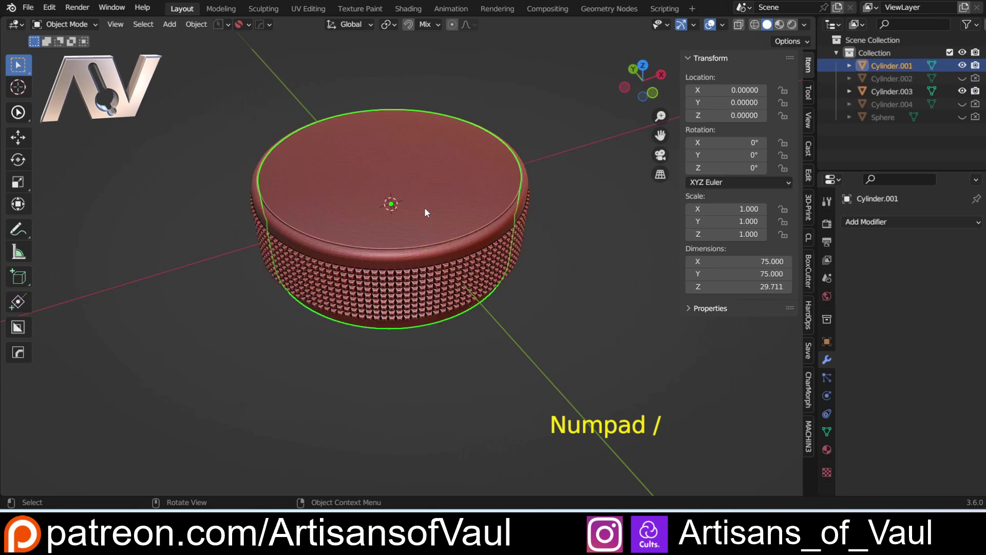
{"action": "key", "text": "KP_Divide"}
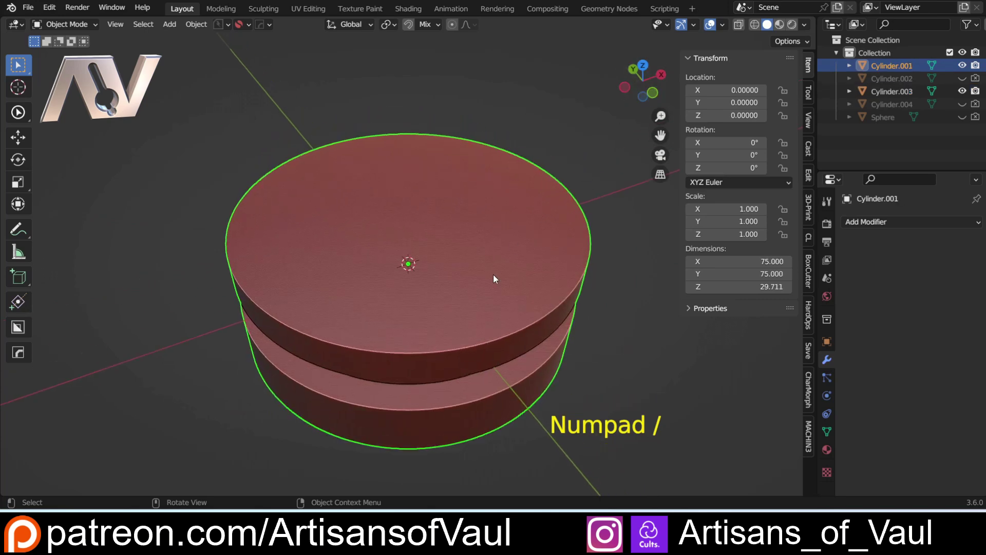
{"action": "scroll", "coordinate": [495, 277], "scroll_direction": "down", "scroll_amount": 2}
{"action": "left_click", "coordinate": [655, 93]}
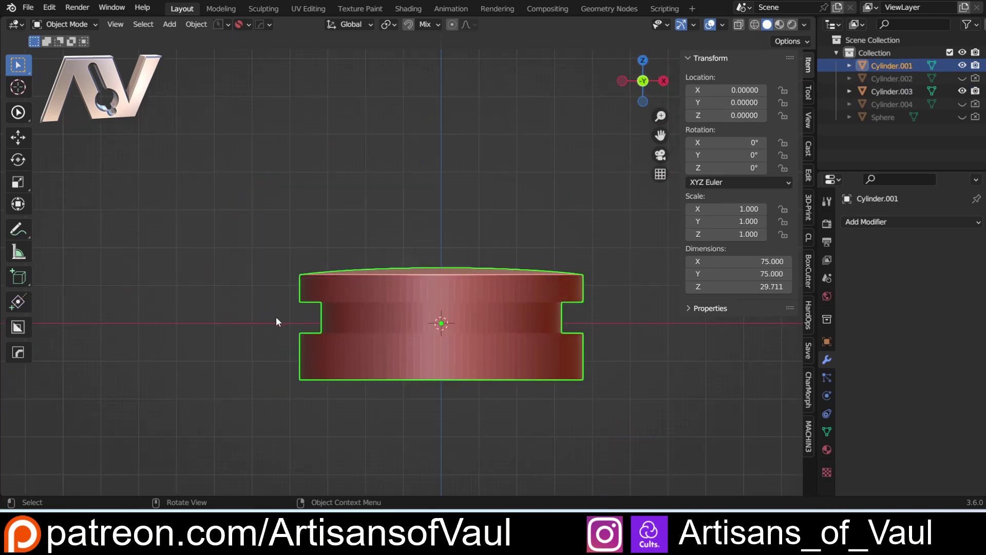
{"action": "middle_click_drag", "start_coordinate": [348, 328], "coordinate": [239, 282], "text": "shift"}
{"action": "scroll", "coordinate": [240, 281], "scroll_direction": "up", "scroll_amount": 3}
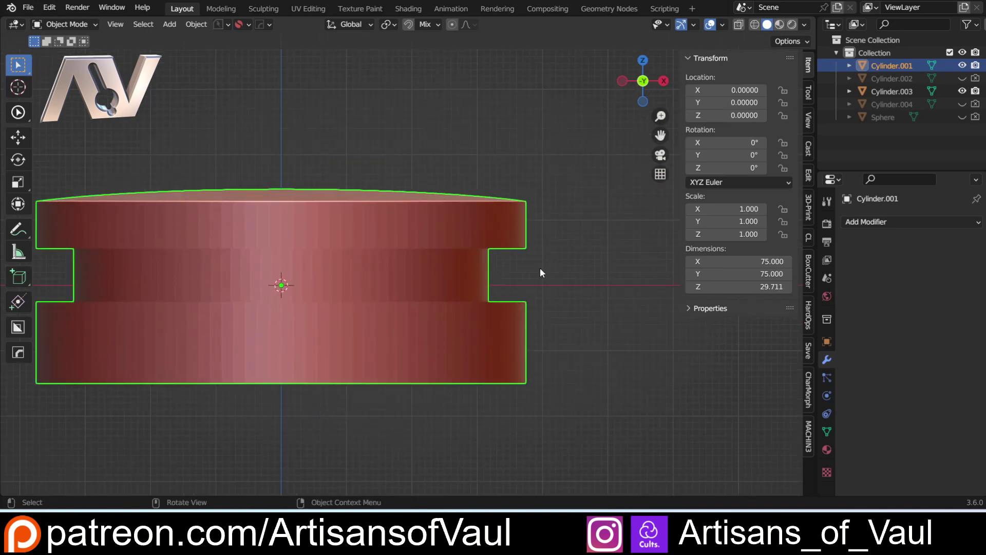
{"action": "middle_click_drag", "start_coordinate": [391, 291], "coordinate": [562, 274], "text": "shift"}
{"action": "middle_click_drag", "start_coordinate": [416, 265], "coordinate": [334, 273], "text": "shift"}
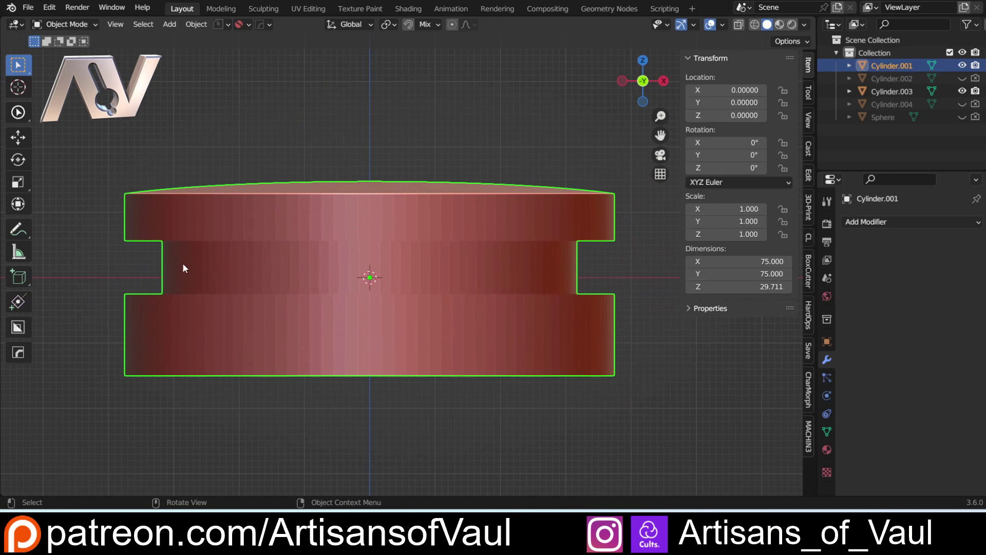
Add a plane at the origin and scale it by about 53 so it extends beyond the inner cylinder through the groove
{"action": "scroll", "coordinate": [183, 263], "scroll_direction": "down", "scroll_amount": 2}
{"action": "key", "text": "shift+a"}
{"action": "mouse_move", "coordinate": [154, 235]}
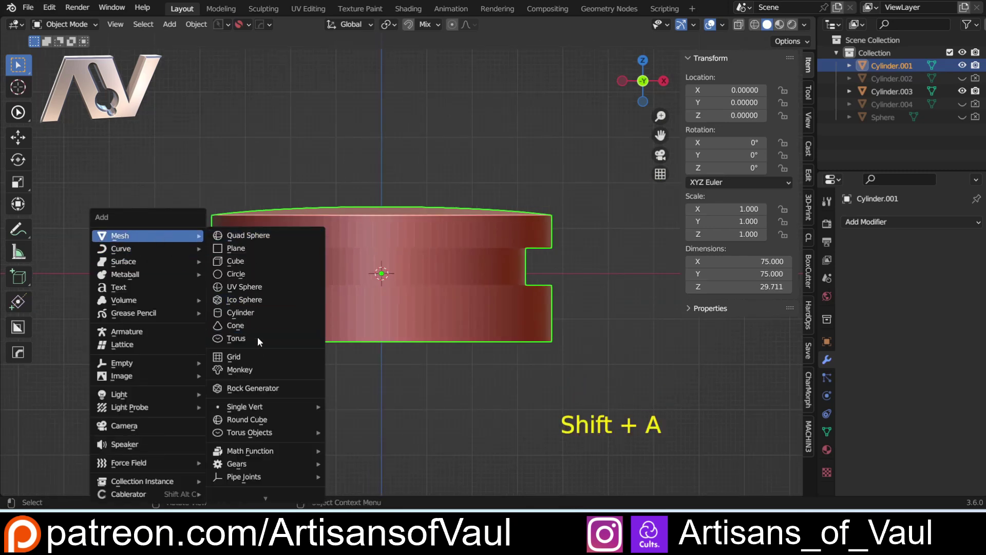
{"action": "left_click", "coordinate": [257, 249]}
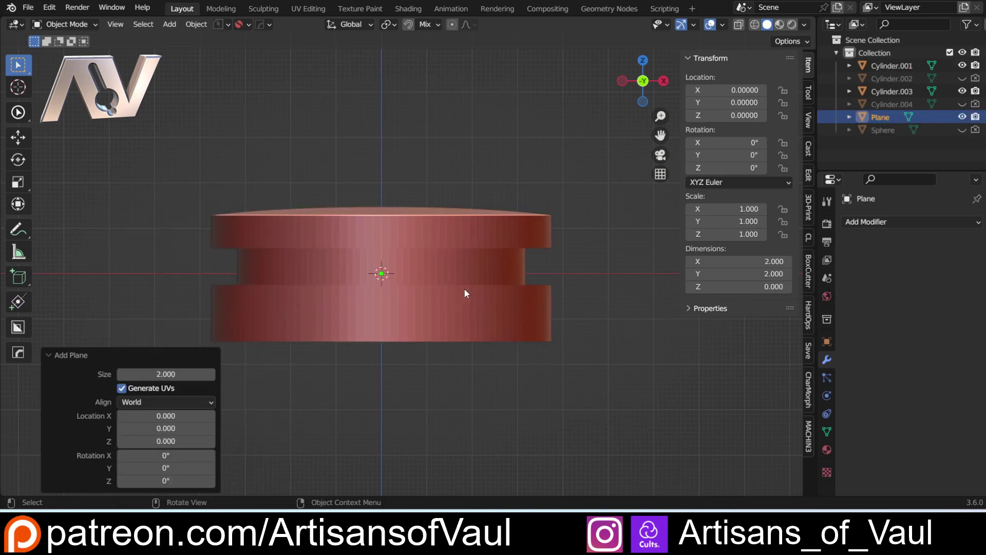
{"action": "middle_click_drag", "start_coordinate": [465, 291], "coordinate": [514, 335]}
{"action": "key", "text": "s"}
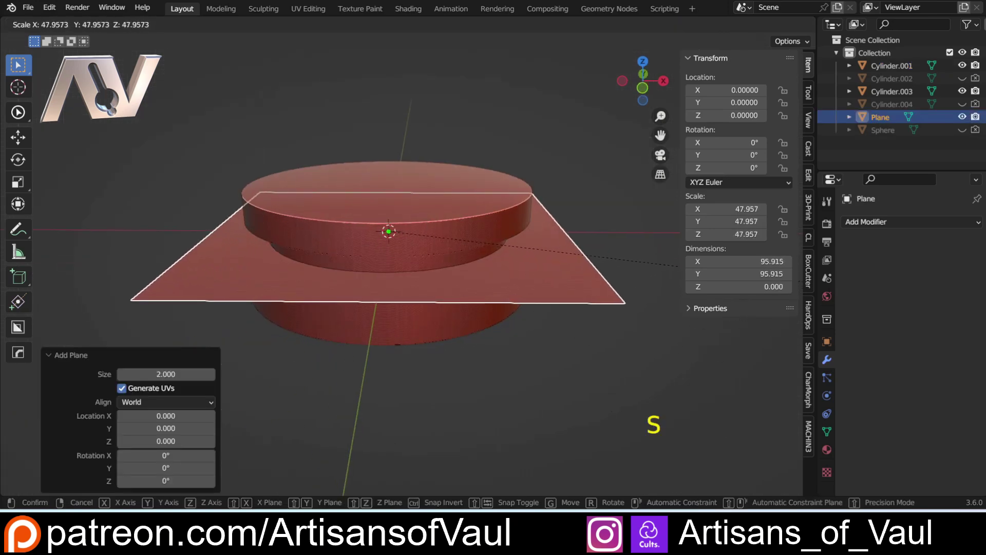
{"action": "left_click", "coordinate": [430, 191]}
{"action": "middle_click_drag", "start_coordinate": [430, 193], "coordinate": [345, 304]}
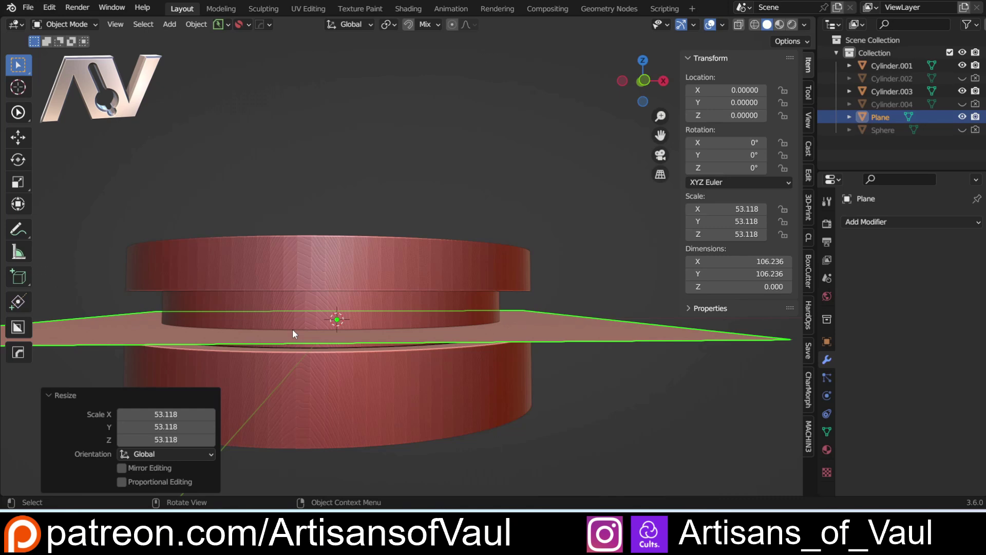
{"action": "middle_click_drag", "start_coordinate": [293, 333], "coordinate": [374, 226]}
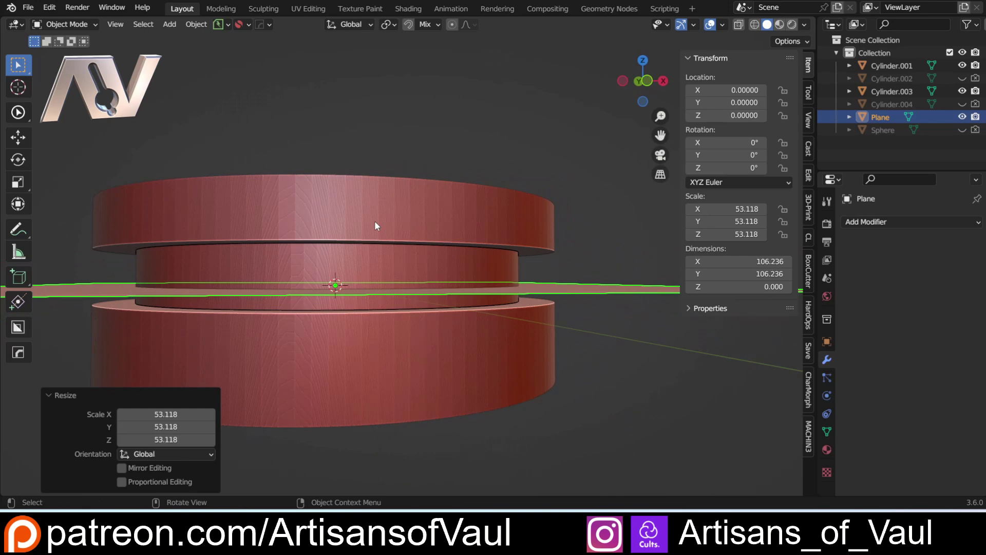
Move the plane up about 1.46 along Z within the inner cylinder's groove, working in front view
{"action": "middle_click_drag", "start_coordinate": [374, 226], "coordinate": [371, 226]}
{"action": "left_click", "coordinate": [647, 80]}
{"action": "scroll", "coordinate": [493, 216], "scroll_direction": "down", "scroll_amount": 3}
{"action": "left_click", "coordinate": [591, 269]}
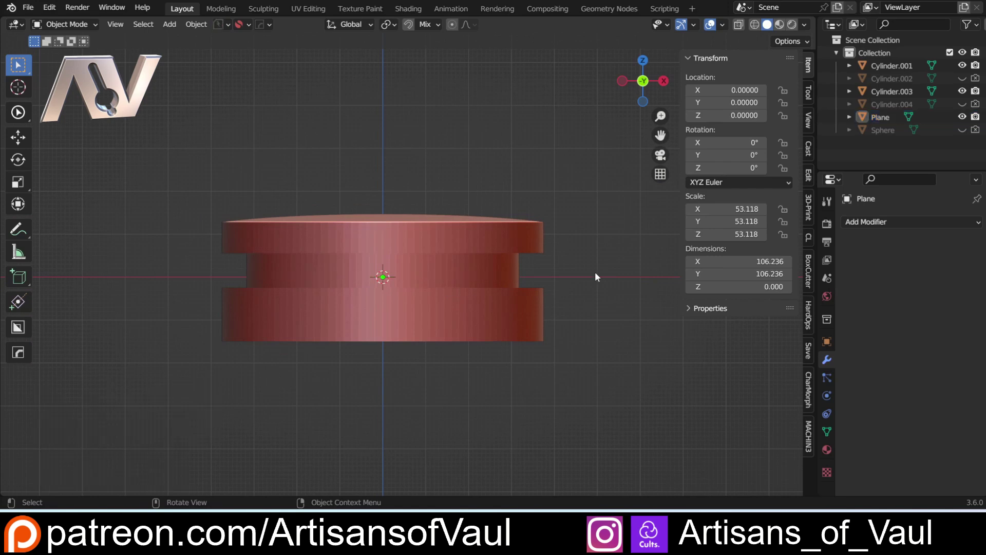
{"action": "left_click", "coordinate": [587, 278]}
{"action": "middle_click_drag", "start_coordinate": [579, 290], "coordinate": [570, 294], "text": "shift"}
{"action": "scroll", "coordinate": [570, 295], "scroll_direction": "up", "scroll_amount": 3}
{"action": "key", "text": "g"}
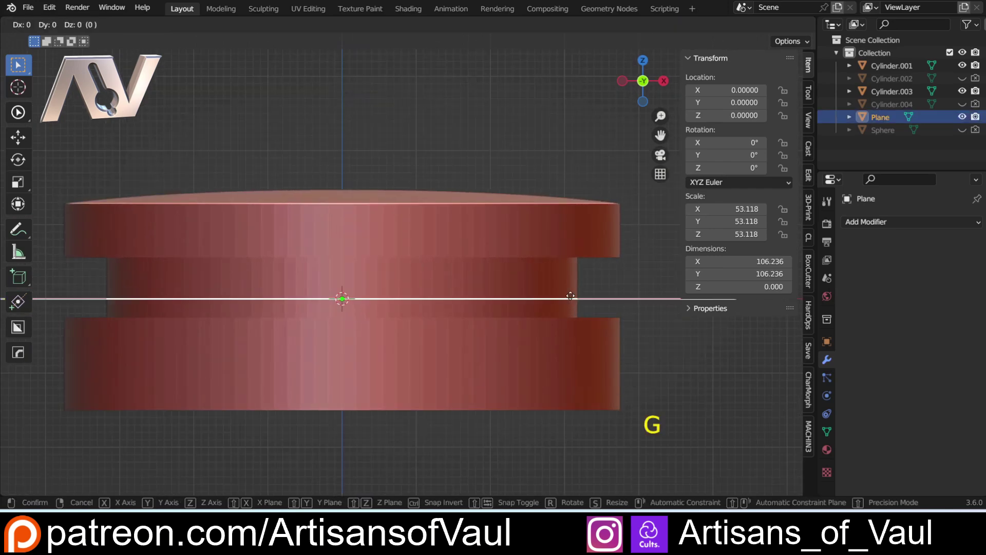
{"action": "key", "text": "z"}
{"action": "left_click", "coordinate": [577, 285]}
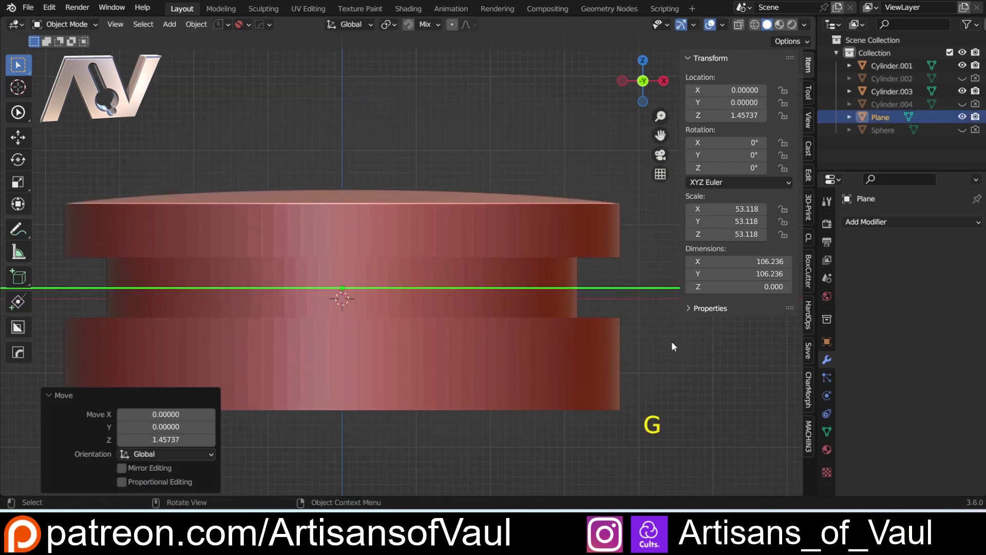
{"action": "middle_click_drag", "start_coordinate": [671, 341], "coordinate": [555, 298]}
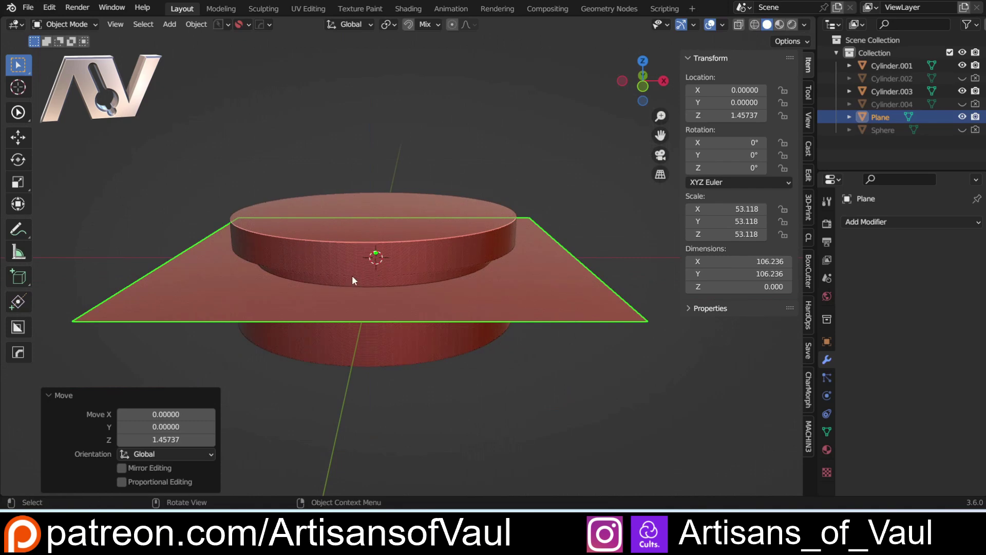
{"action": "scroll", "coordinate": [366, 286], "scroll_direction": "up", "scroll_amount": 2}
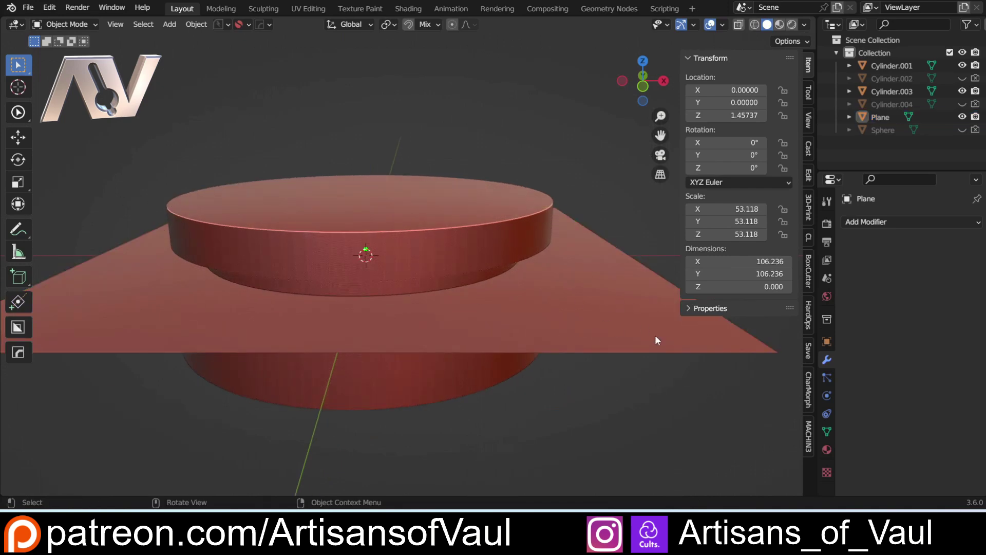
Try a Solidify modifier on the plane and undo it
{"action": "left_click", "coordinate": [885, 222]}
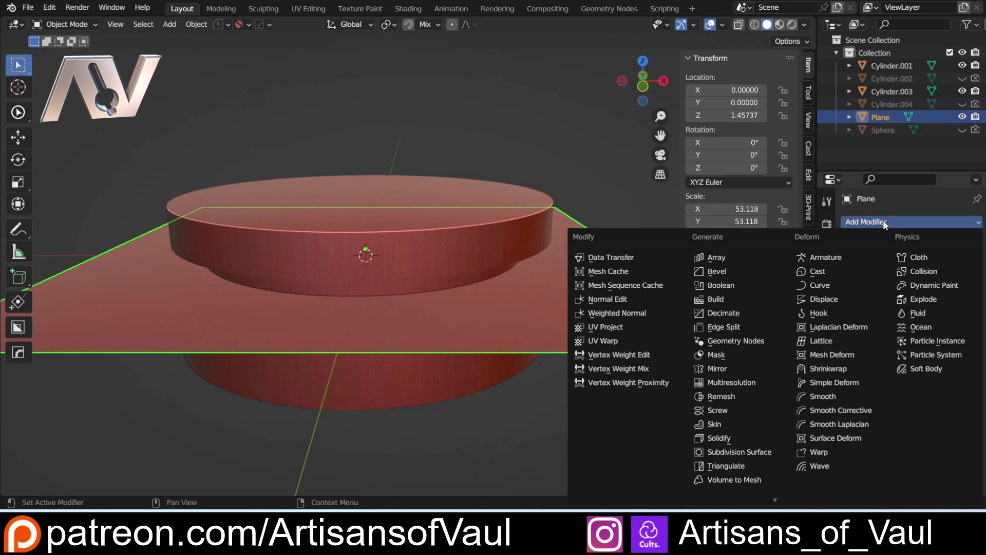
{"action": "left_click", "coordinate": [719, 438]}
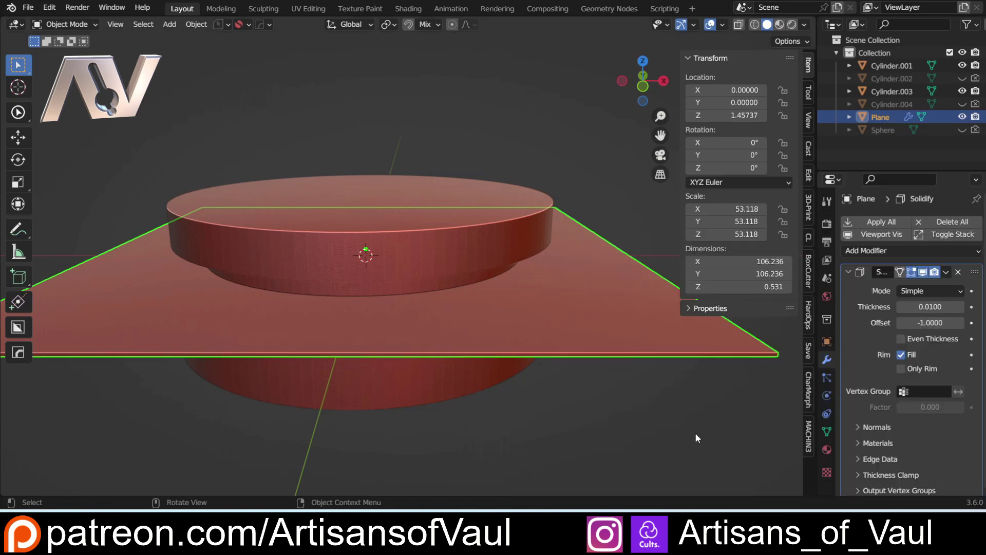
{"action": "left_click", "coordinate": [695, 432]}
{"action": "middle_click_drag", "start_coordinate": [695, 433], "coordinate": [559, 342]}
{"action": "key", "text": "ctrl"}
{"action": "middle_click_drag", "start_coordinate": [559, 270], "coordinate": [384, 248]}
{"action": "key", "text": "ctrl+z"}
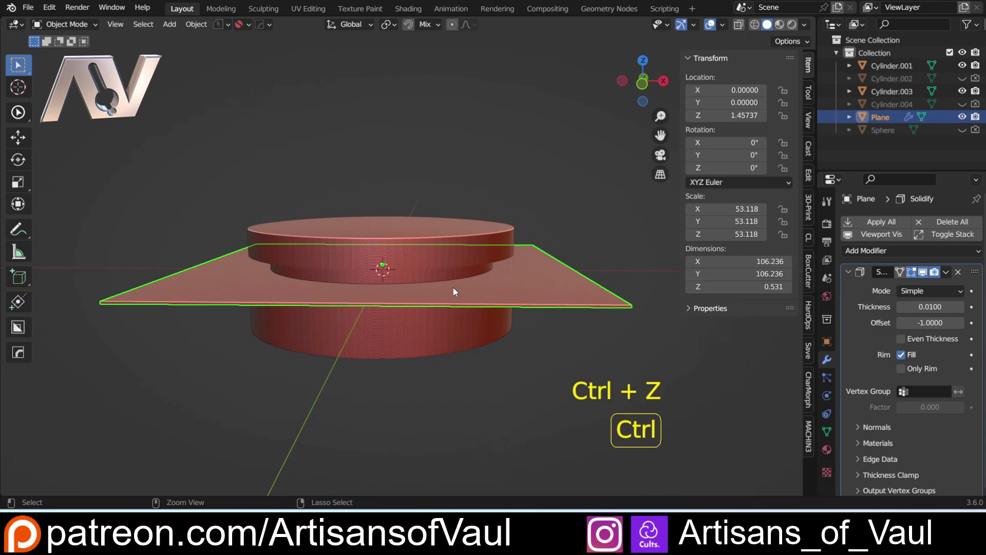
{"action": "key", "text": "ctrl+z"}
{"action": "scroll", "coordinate": [463, 368], "scroll_direction": "down", "scroll_amount": 4}
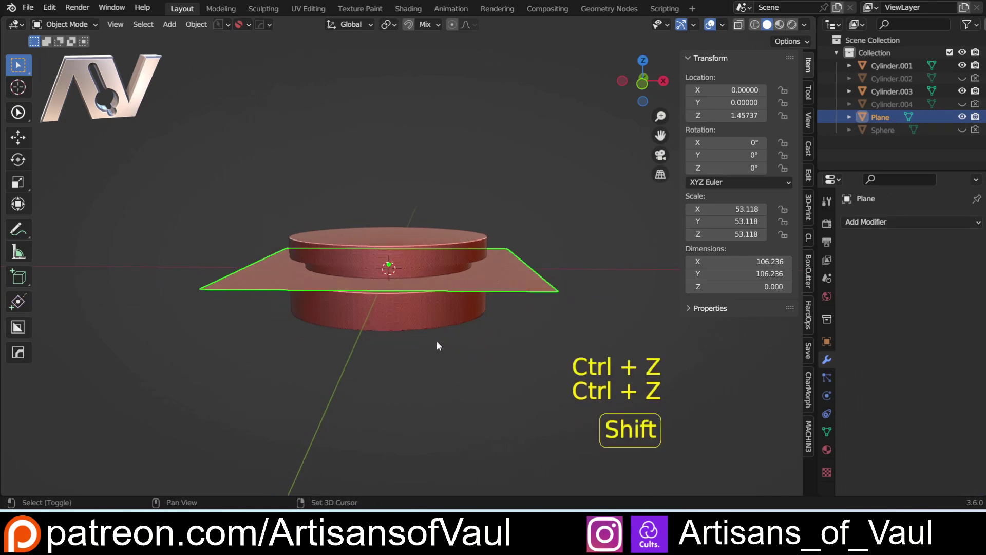
Add a cube at the origin and scale it uniformly to about 5.2
{"action": "left_click", "coordinate": [645, 88]}
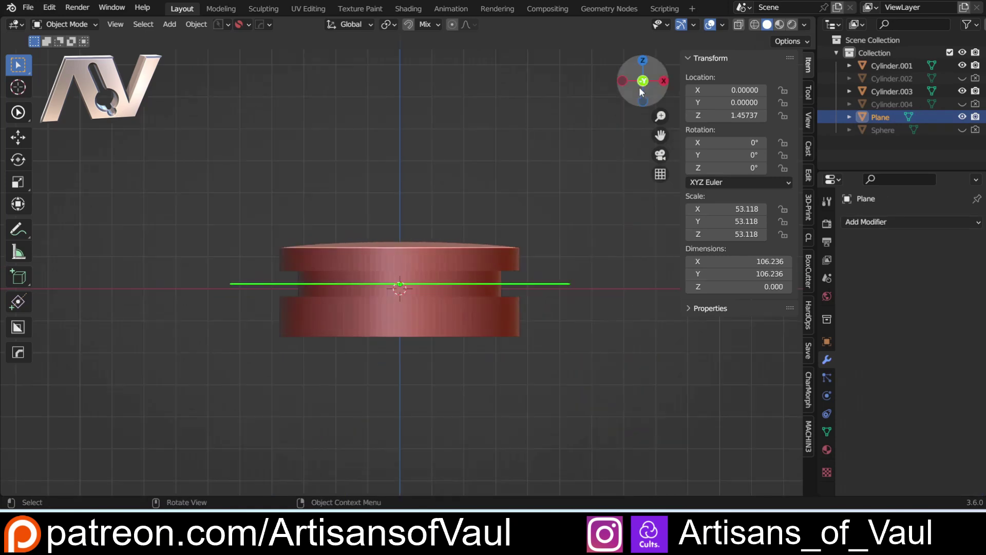
{"action": "left_click", "coordinate": [445, 371]}
{"action": "scroll", "coordinate": [409, 358], "scroll_direction": "up", "scroll_amount": 3}
{"action": "key", "text": "shift+a"}
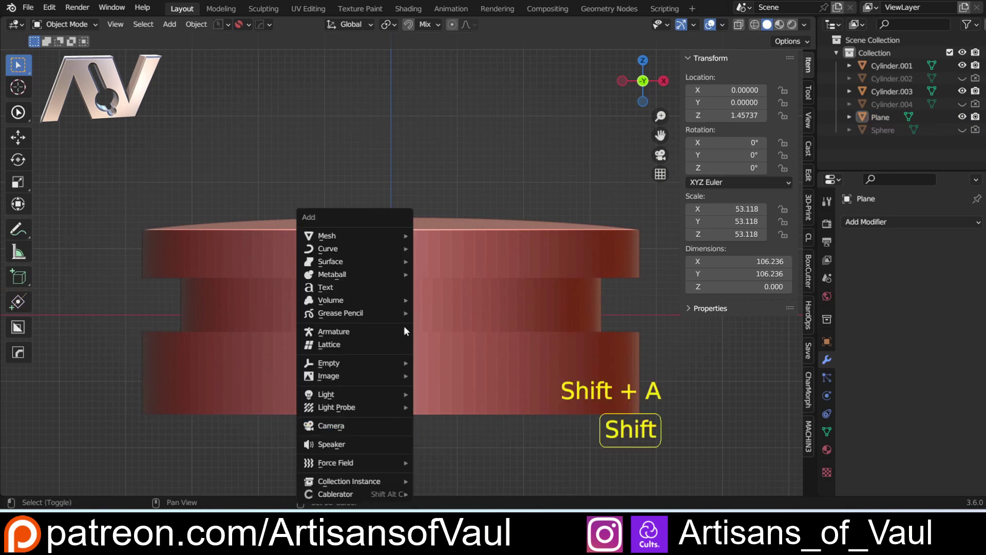
{"action": "mouse_move", "coordinate": [375, 235]}
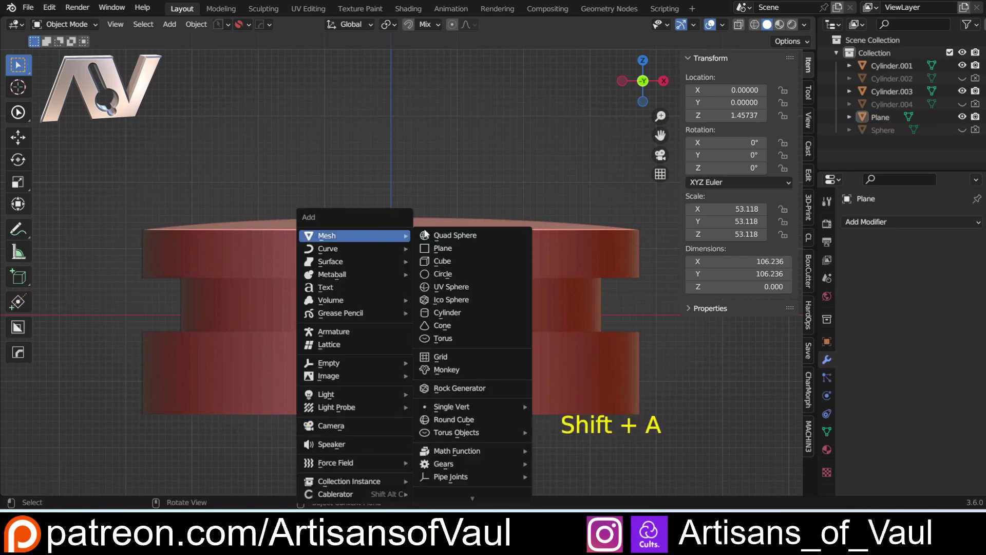
{"action": "left_click", "coordinate": [441, 261]}
{"action": "scroll", "coordinate": [451, 262], "scroll_direction": "down", "scroll_amount": 4}
{"action": "scroll", "coordinate": [449, 264], "scroll_direction": "up", "scroll_amount": 4}
{"action": "key", "text": "s"}
{"action": "left_click", "coordinate": [711, 365]}
{"action": "middle_click_drag", "start_coordinate": [654, 367], "coordinate": [643, 389]}
Isolate the cube together with the plane and look at them from the front
{"action": "left_click", "coordinate": [655, 337], "text": "shift"}
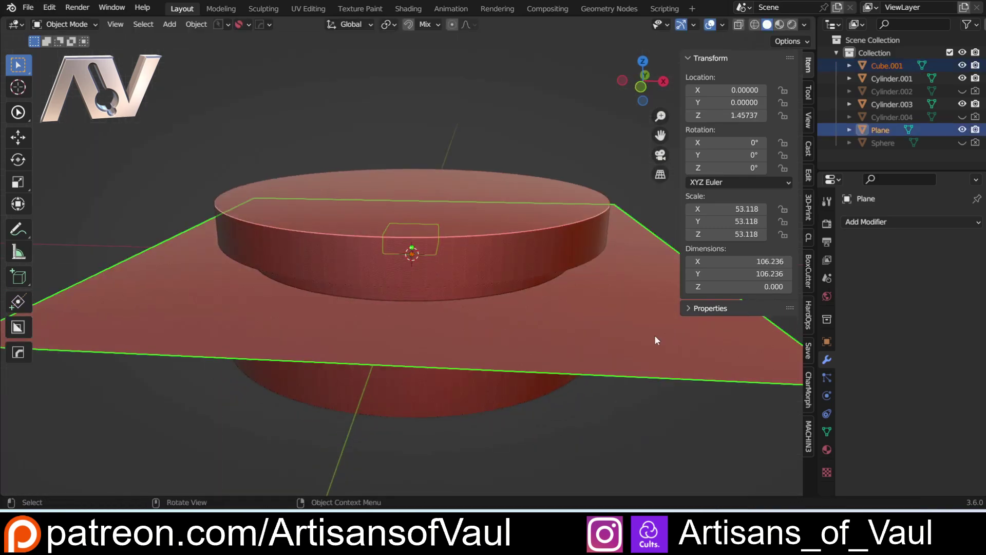
{"action": "key", "text": "KP_Divide"}
{"action": "key", "text": "KP_Divide"}
{"action": "middle_click_drag", "start_coordinate": [426, 257], "coordinate": [625, 100]}
{"action": "left_click", "coordinate": [649, 87]}
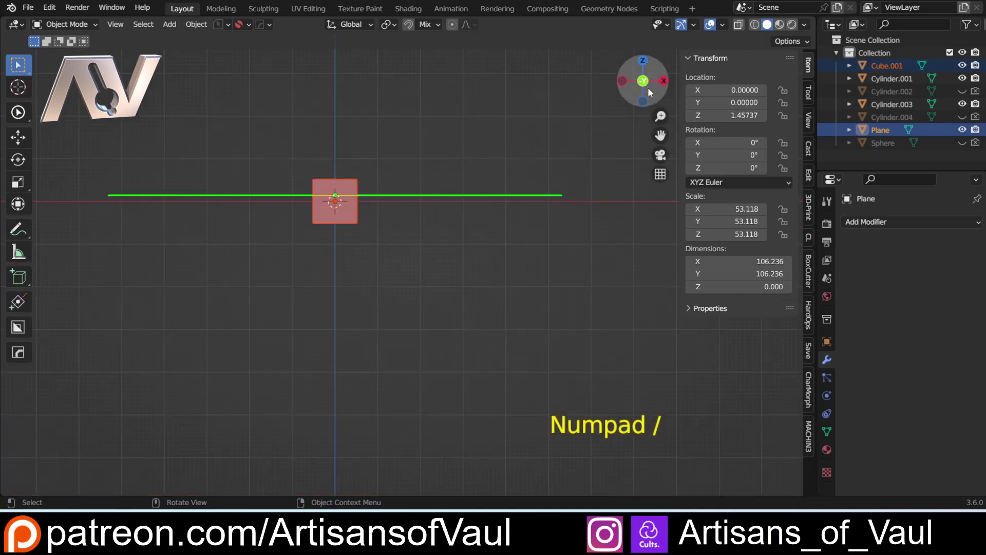
Flatten the cube along Z by a factor of about 0.51, checking it in wireframe
{"action": "scroll", "coordinate": [355, 172], "scroll_direction": "up", "scroll_amount": 3}
{"action": "middle_click_drag", "start_coordinate": [346, 172], "coordinate": [455, 292], "text": "shift"}
{"action": "scroll", "coordinate": [457, 288], "scroll_direction": "up", "scroll_amount": 4}
{"action": "left_click", "coordinate": [457, 287]}
{"action": "key", "text": "s"}
{"action": "key", "text": "s"}
{"action": "key", "text": "z"}
{"action": "left_click", "coordinate": [459, 261]}
{"action": "key", "text": "shift+z"}
{"action": "key", "text": "shift+z"}
{"action": "key", "text": "shift+z"}
Move the cube up about 3.94 along Z so its base dips just below the plane, then return to solid shading
{"action": "key", "text": "g"}
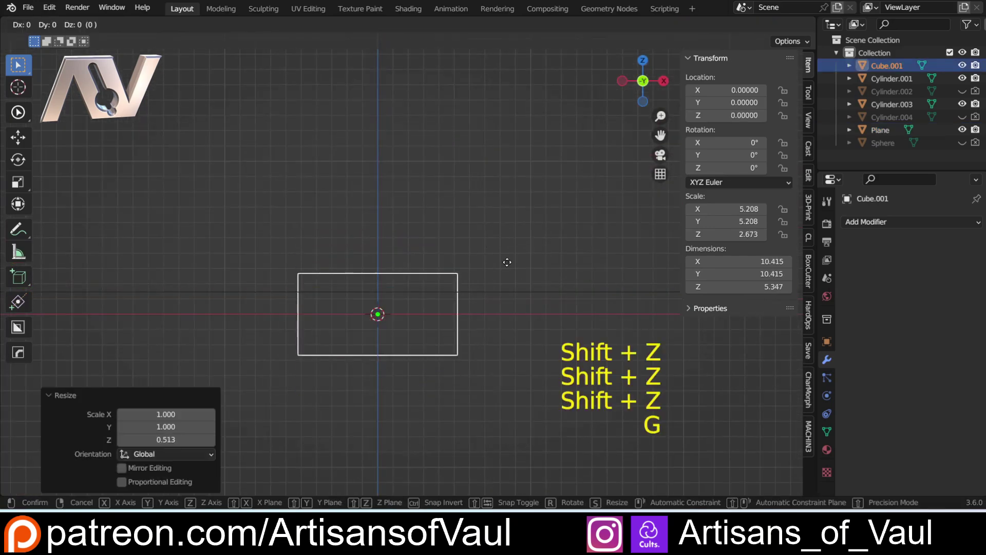
{"action": "key", "text": "z"}
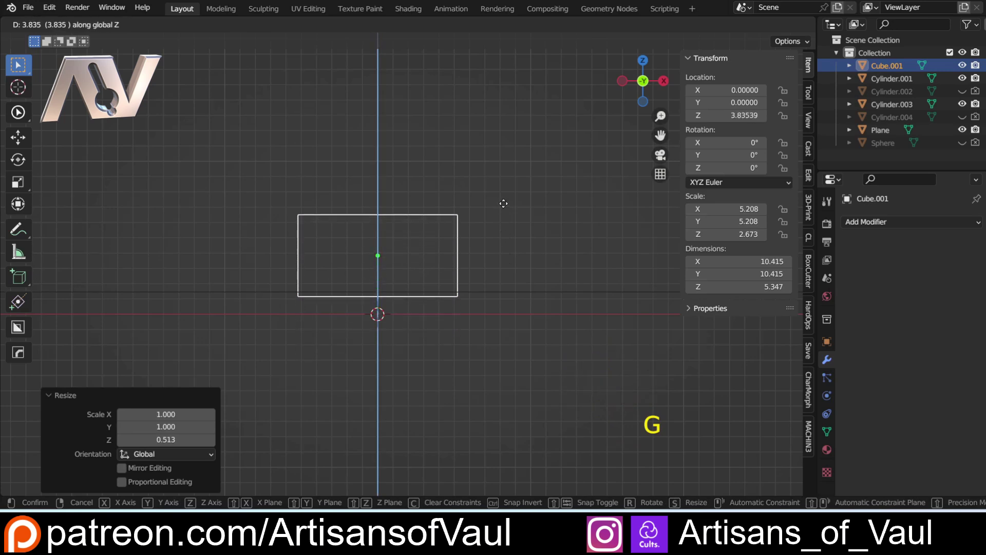
{"action": "left_click", "coordinate": [504, 202]}
{"action": "key", "text": "shift+z"}
{"action": "middle_click_drag", "start_coordinate": [505, 201], "coordinate": [402, 228]}
Widen the cube in X and Y only by a factor of about 1.63, keeping its height
{"action": "scroll", "coordinate": [402, 229], "scroll_direction": "down", "scroll_amount": 11}
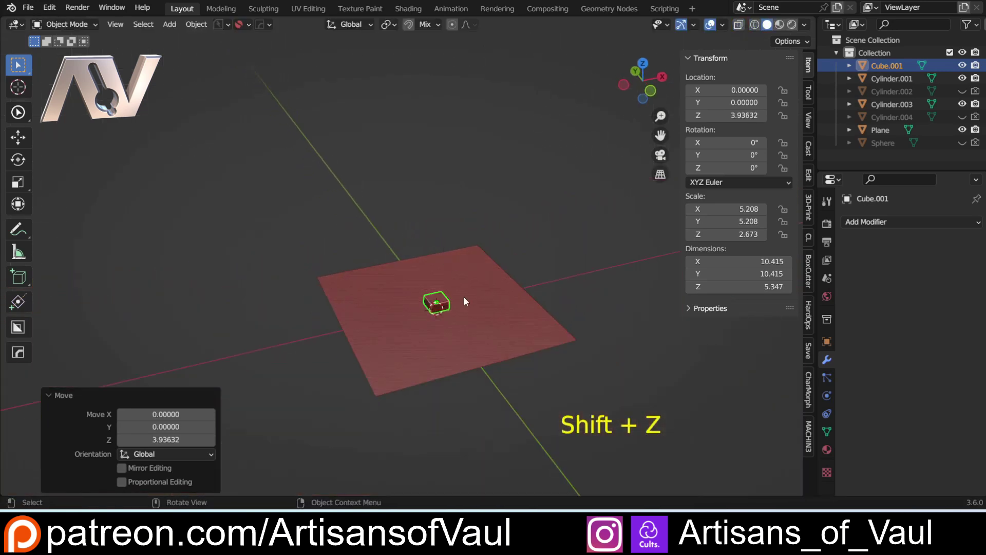
{"action": "scroll", "coordinate": [380, 237], "scroll_direction": "up", "scroll_amount": 5}
{"action": "middle_click_drag", "start_coordinate": [462, 308], "coordinate": [443, 297], "text": "shift"}
{"action": "scroll", "coordinate": [494, 326], "scroll_direction": "up", "scroll_amount": 5}
{"action": "key", "text": "s"}
{"action": "key", "text": "shift+z"}
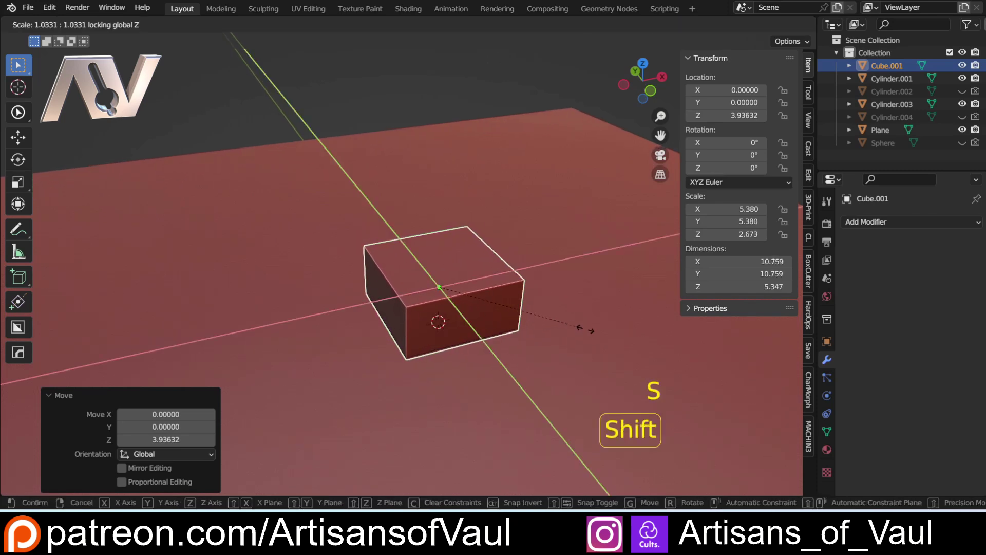
{"action": "left_click", "coordinate": [667, 347]}
Taper the block by scaling its top face to about 0.59 in face editing, then return to Object Mode
{"action": "middle_click_drag", "start_coordinate": [668, 347], "coordinate": [424, 260]}
{"action": "key", "text": "Tab"}
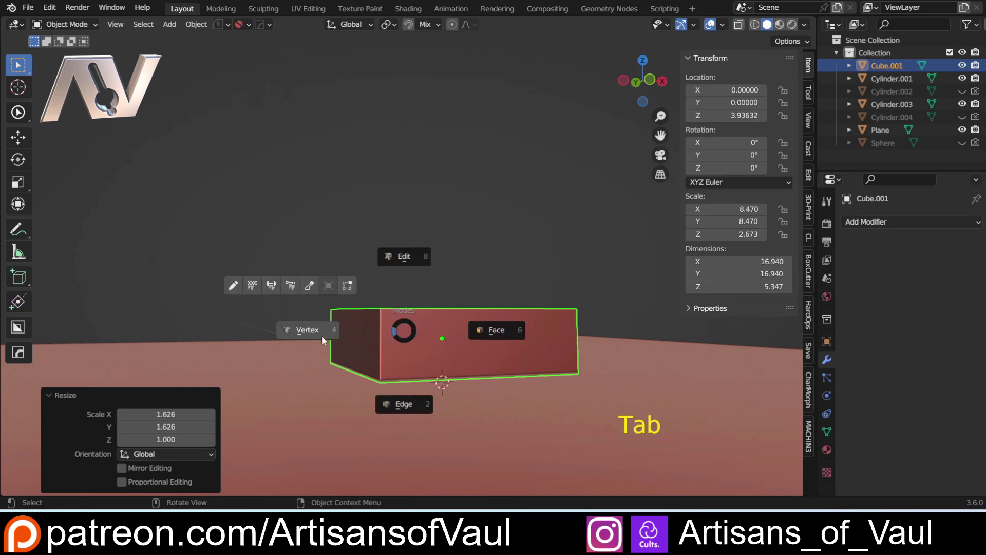
{"action": "left_click", "coordinate": [448, 335]}
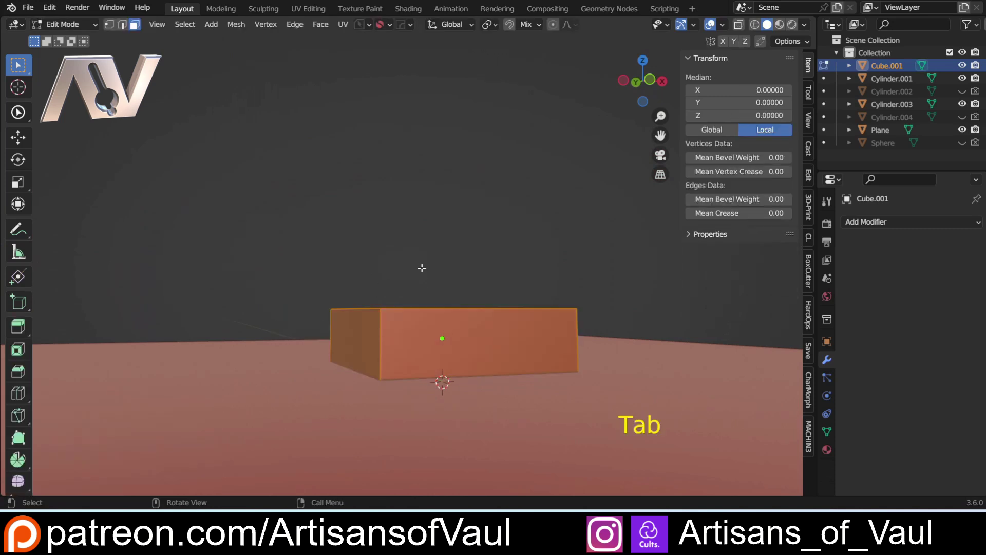
{"action": "middle_click_drag", "start_coordinate": [447, 335], "coordinate": [433, 288]}
{"action": "left_click", "coordinate": [433, 289]}
{"action": "key", "text": "s"}
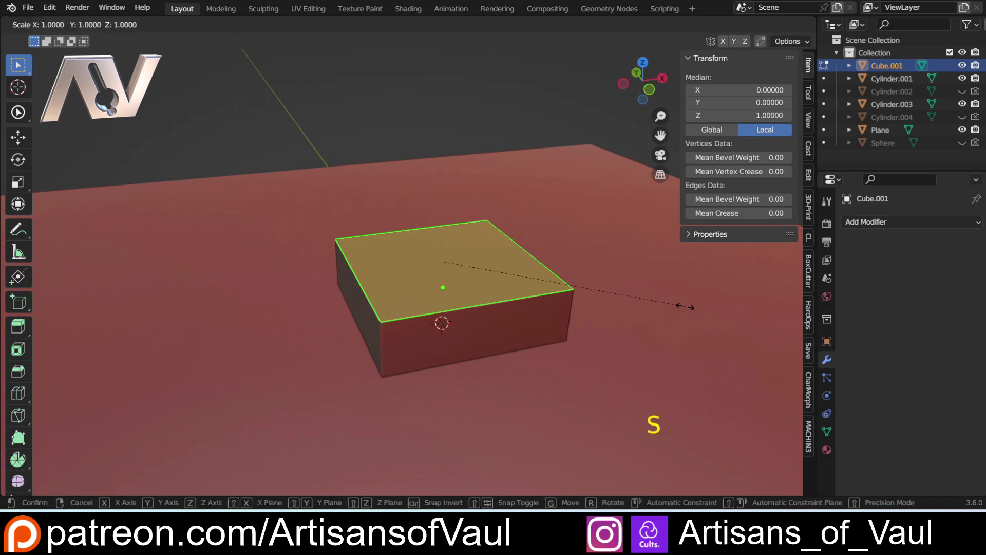
{"action": "left_click", "coordinate": [583, 302]}
{"action": "key", "text": "Tab"}
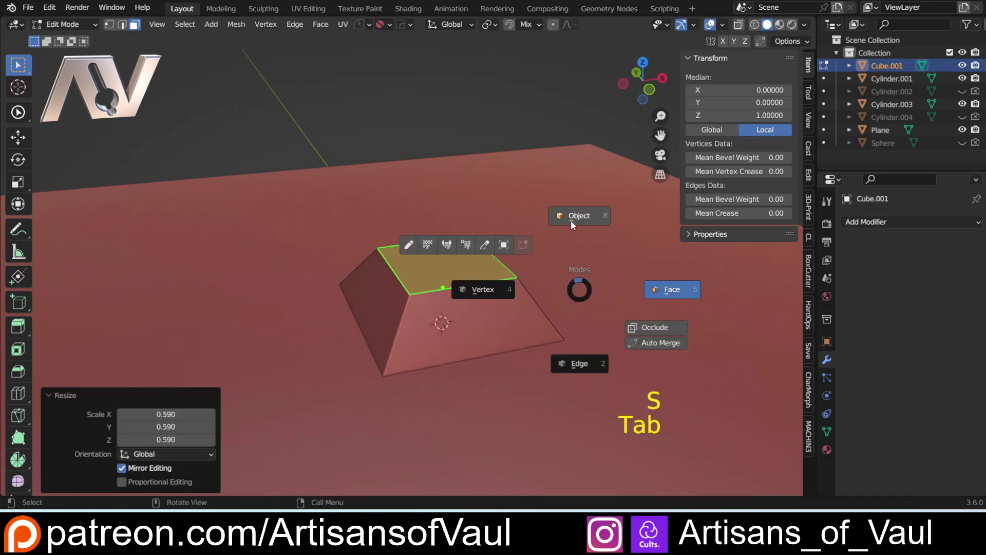
{"action": "left_click", "coordinate": [570, 218]}
Union the tapered block with the plane using a live Bool Tool boolean, with the plane as the active object
{"action": "scroll", "coordinate": [552, 254], "scroll_direction": "down", "scroll_amount": 11}
{"action": "left_click", "coordinate": [515, 336]}
{"action": "middle_click_drag", "start_coordinate": [515, 336], "coordinate": [459, 303]}
{"action": "scroll", "coordinate": [386, 309], "scroll_direction": "up", "scroll_amount": 8}
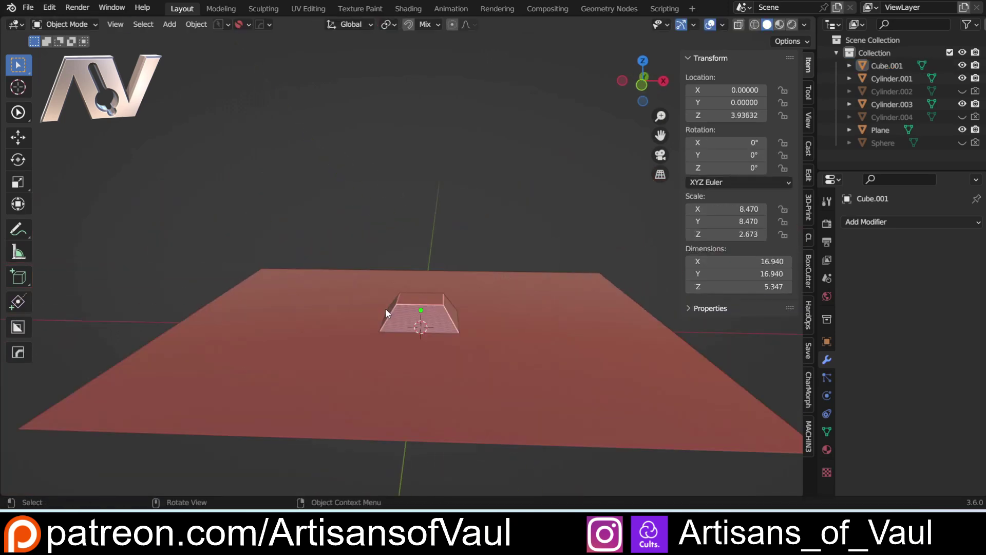
{"action": "middle_click_drag", "start_coordinate": [285, 241], "coordinate": [362, 219]}
{"action": "left_click", "coordinate": [419, 297]}
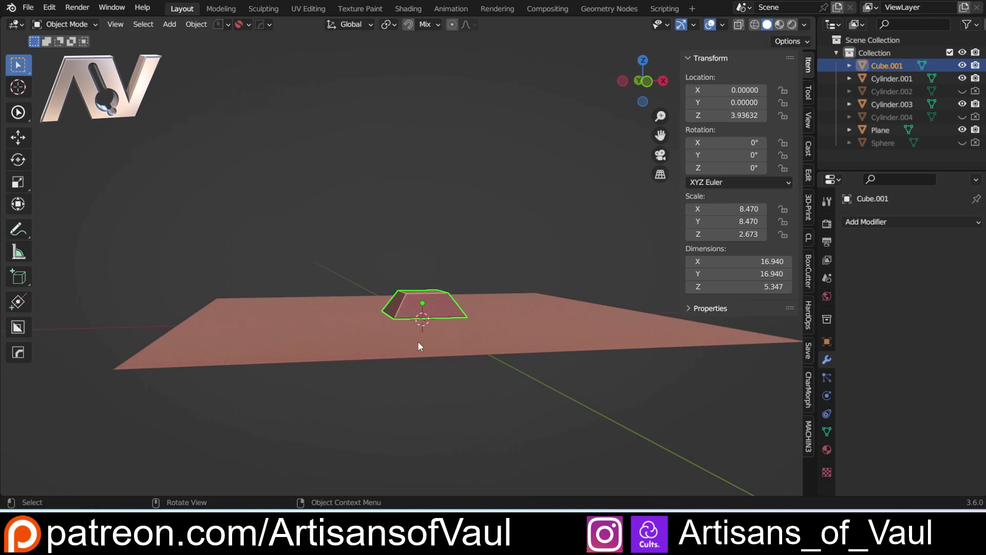
{"action": "middle_click_drag", "start_coordinate": [419, 346], "coordinate": [323, 222]}
{"action": "left_click", "coordinate": [496, 287], "text": "shift"}
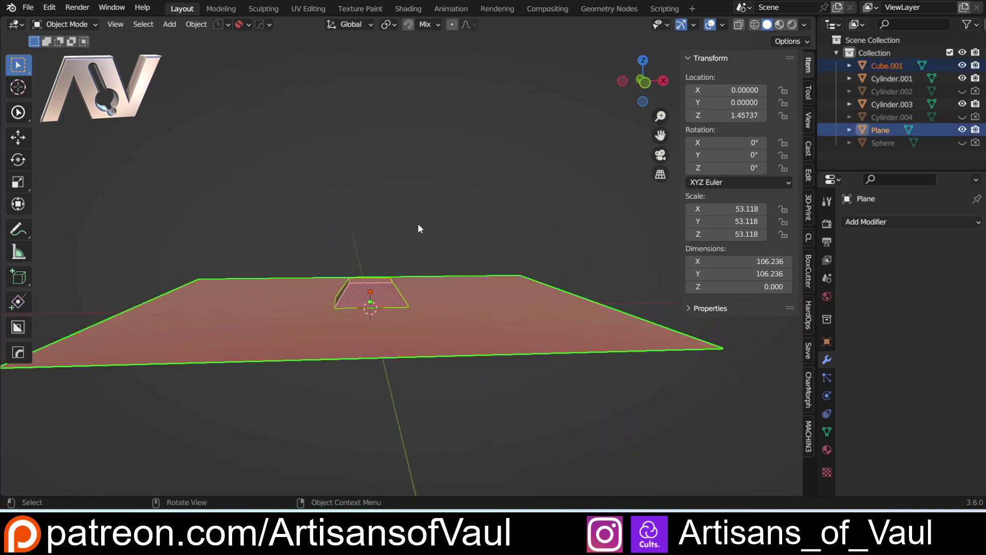
{"action": "key", "text": "ctrl+KP_Add"}
{"action": "middle_click_drag", "start_coordinate": [359, 355], "coordinate": [425, 202]}
{"action": "scroll", "coordinate": [361, 304], "scroll_direction": "up", "scroll_amount": 3}
{"action": "scroll", "coordinate": [411, 218], "scroll_direction": "up", "scroll_amount": 4}
Set the plane's Union boolean solver to Exact and inspect the joined shape from below
{"action": "left_click", "coordinate": [912, 339]}
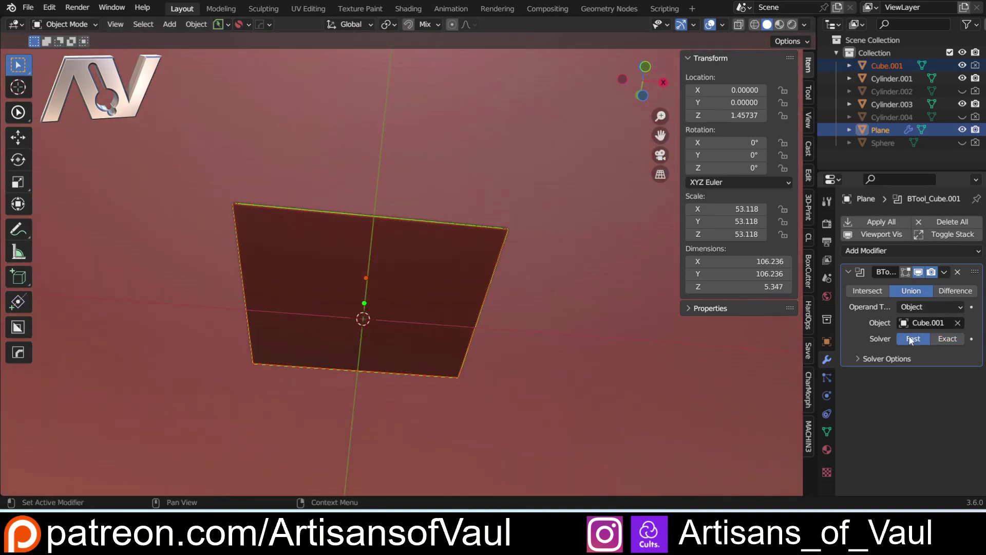
{"action": "middle_click_drag", "start_coordinate": [424, 279], "coordinate": [375, 301]}
{"action": "left_click", "coordinate": [947, 338]}
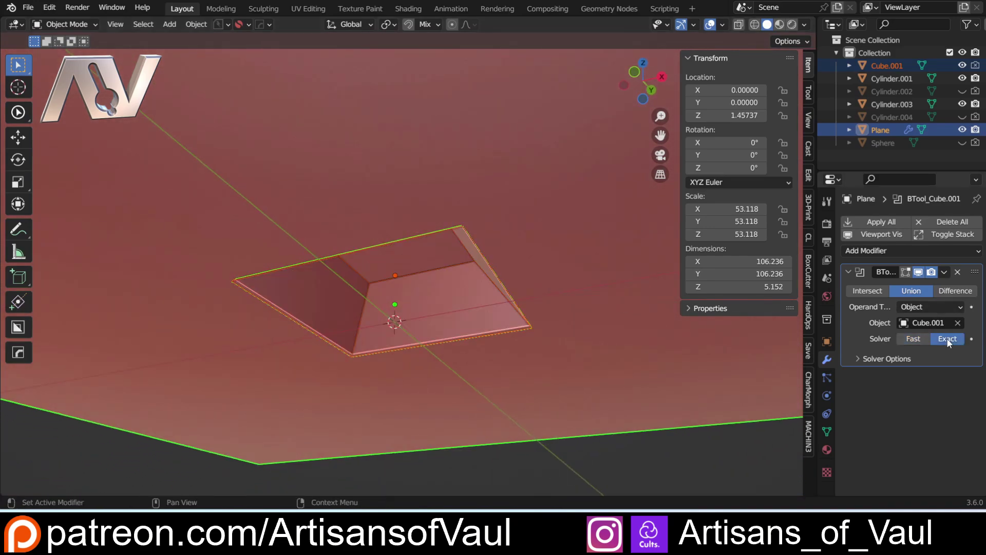
{"action": "mouse_move", "coordinate": [399, 322]}
{"action": "middle_mouse_down"}
{"action": "mouse_move", "coordinate": [381, 331]}
{"action": "mouse_move", "coordinate": [393, 360]}
{"action": "mouse_move", "coordinate": [387, 313]}
{"action": "middle_mouse_up"}
Hide the tapered cutter block and select the plane
{"action": "left_click", "coordinate": [288, 298]}
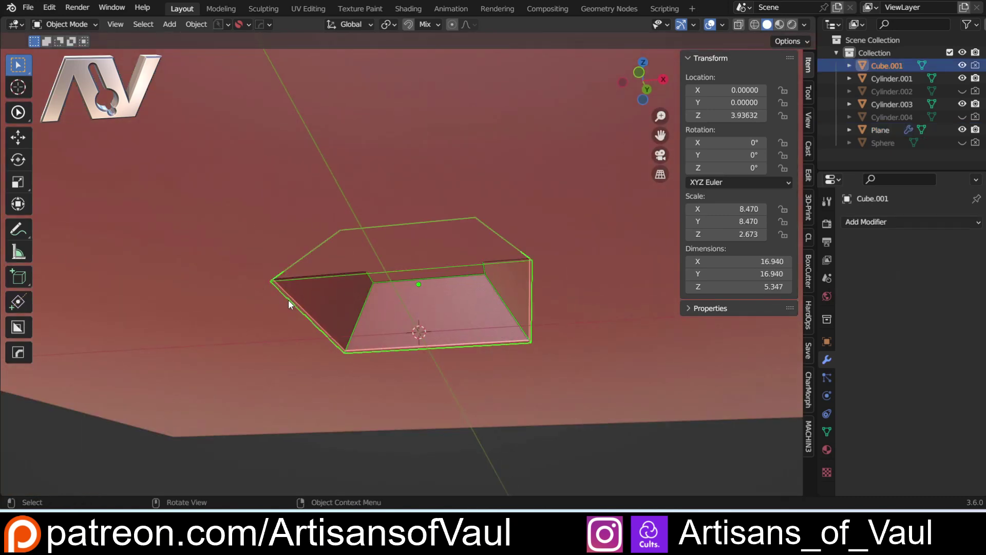
{"action": "key", "text": "h"}
{"action": "scroll", "coordinate": [284, 302], "scroll_direction": "down", "scroll_amount": 2}
{"action": "left_click", "coordinate": [292, 290]}
{"action": "middle_click_drag", "start_coordinate": [310, 232], "coordinate": [337, 257]}
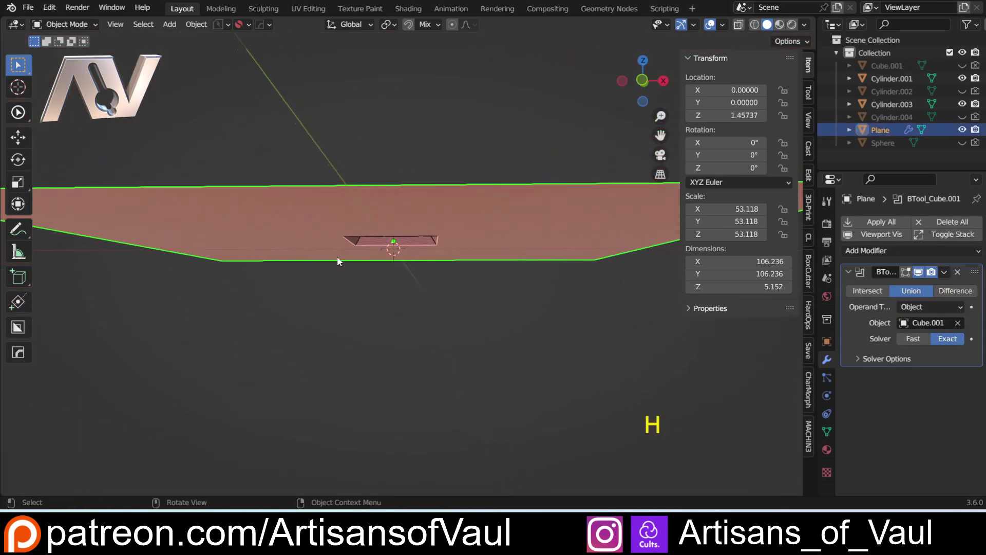
Add a Solidify modifier to the plane after the boolean and set its offset to 1
{"action": "left_click", "coordinate": [873, 251]}
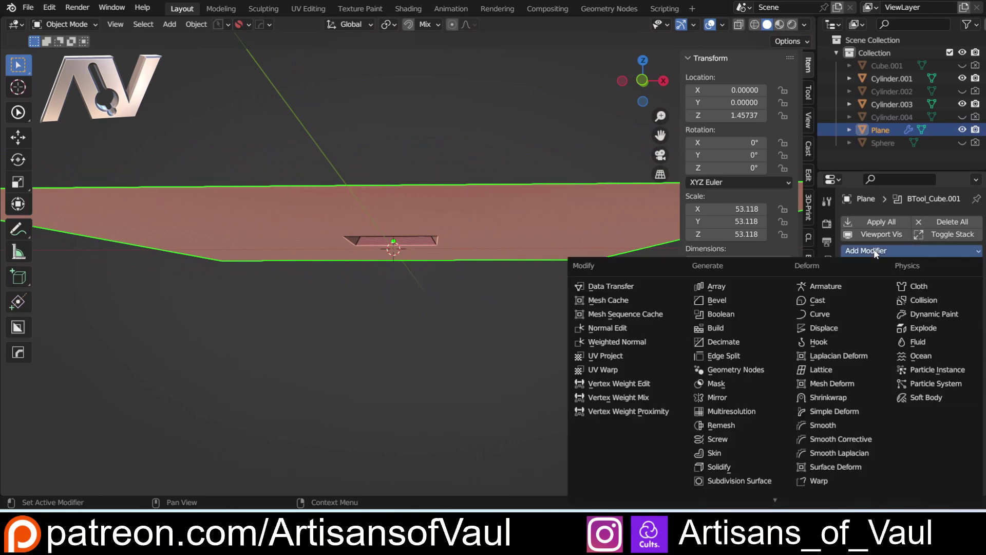
{"action": "left_click", "coordinate": [725, 468]}
{"action": "middle_click_drag", "start_coordinate": [386, 205], "coordinate": [387, 227]}
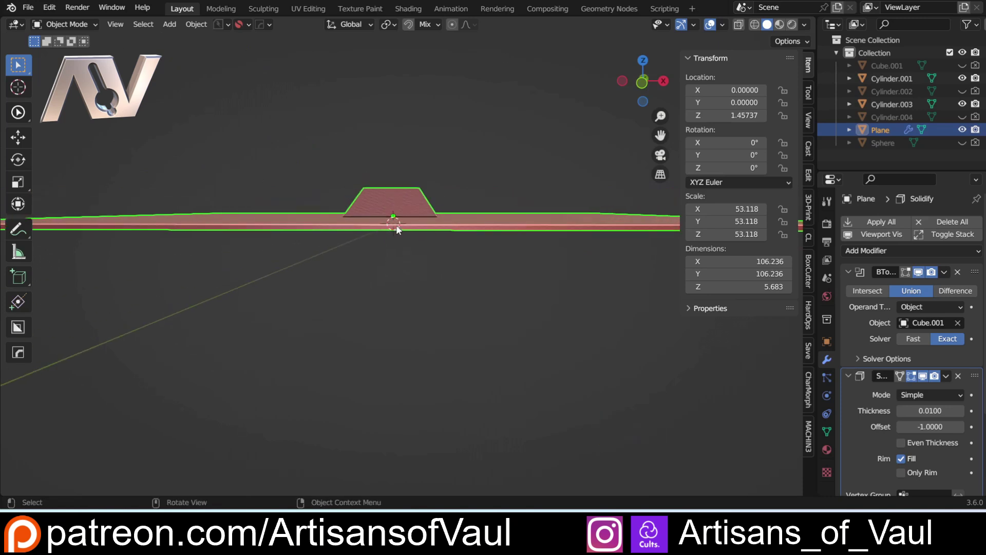
{"action": "scroll", "coordinate": [403, 214], "scroll_direction": "up", "scroll_amount": 2}
{"action": "left_click", "coordinate": [931, 427]}
{"action": "type", "text": "1"}
{"action": "key", "text": "Return"}
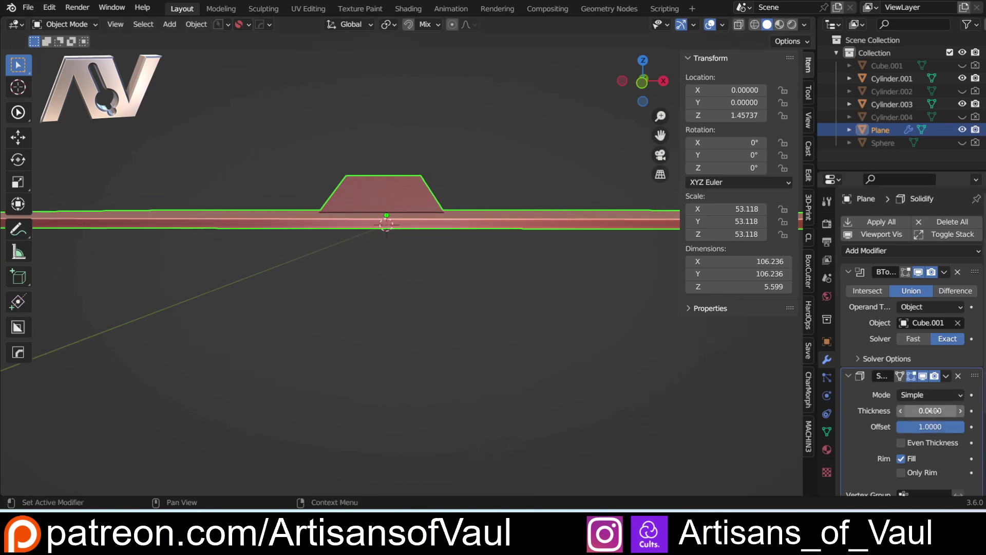
Set the Solidify thickness to 0.2 and apply the plane's scale
{"action": "left_click", "coordinate": [937, 410]}
{"action": "type", "text": "0.2"}
{"action": "key", "text": "Return"}
{"action": "scroll", "coordinate": [526, 201], "scroll_direction": "down", "scroll_amount": 2}
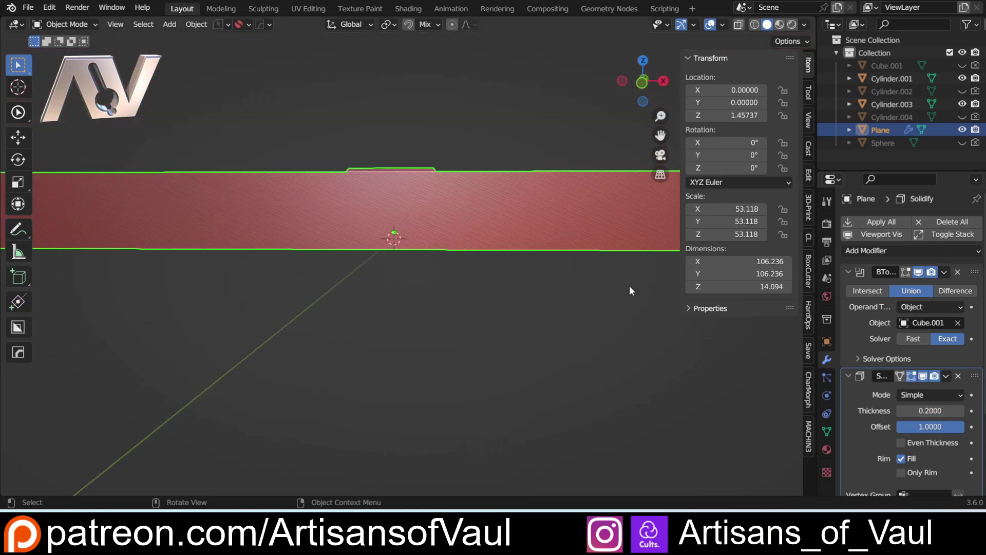
{"action": "middle_click_drag", "start_coordinate": [487, 239], "coordinate": [470, 273], "text": "shift"}
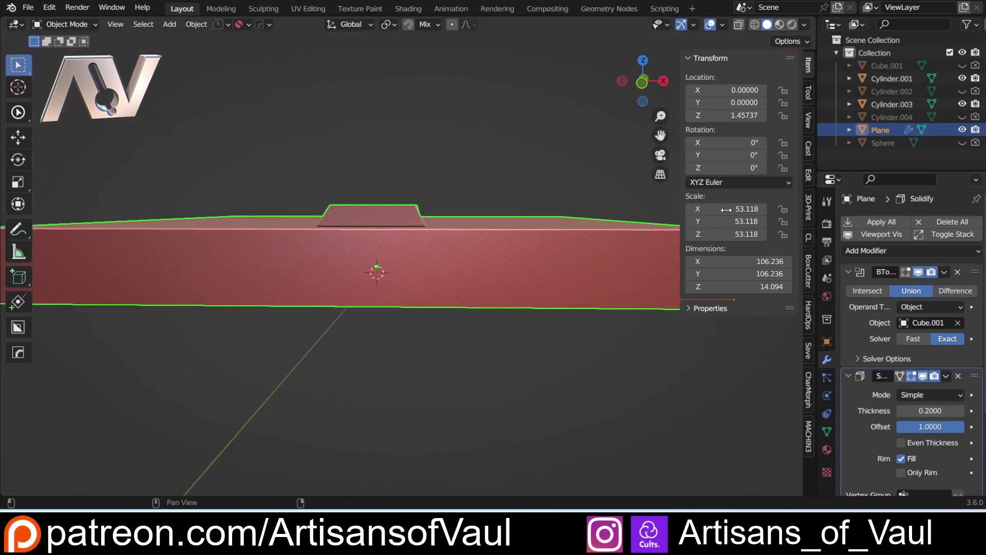
{"action": "key", "text": "ctrl+a"}
{"action": "left_click", "coordinate": [405, 264]}
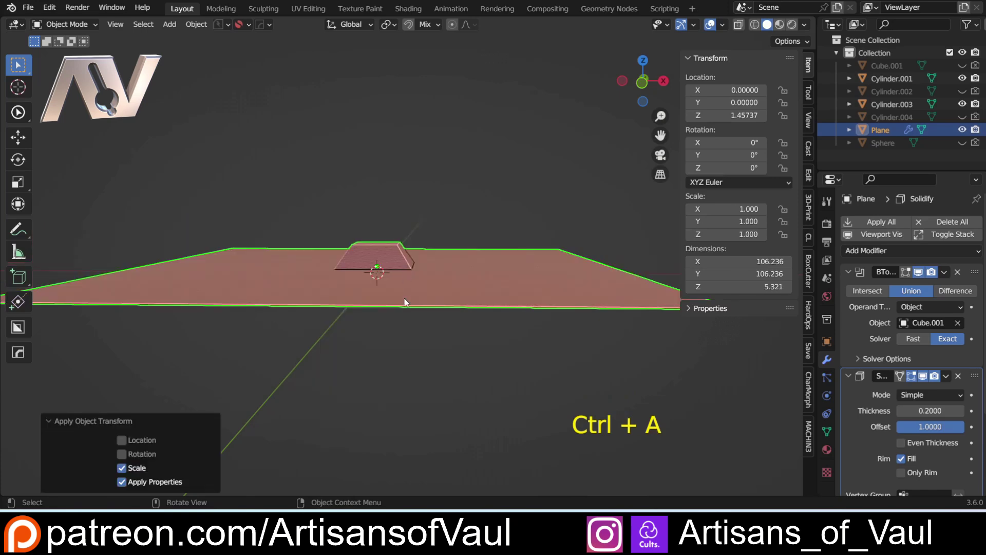
Cut the inner grooved cylinder with the solidified plane using a Boolean Difference, and hide the plane
{"action": "left_click", "coordinate": [402, 333]}
{"action": "middle_click_drag", "start_coordinate": [384, 335], "coordinate": [407, 279]}
{"action": "key", "text": "KP_Divide"}
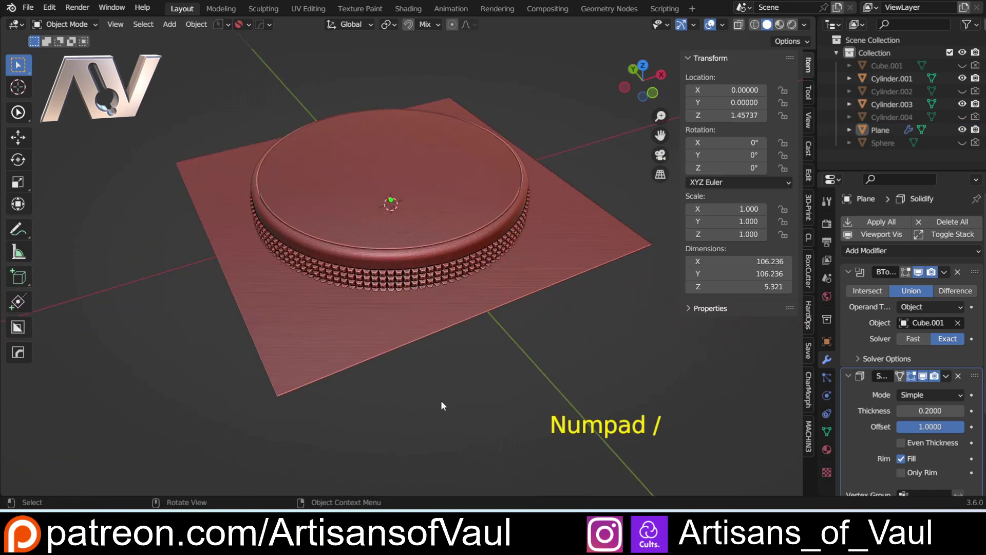
{"action": "left_click", "coordinate": [462, 314]}
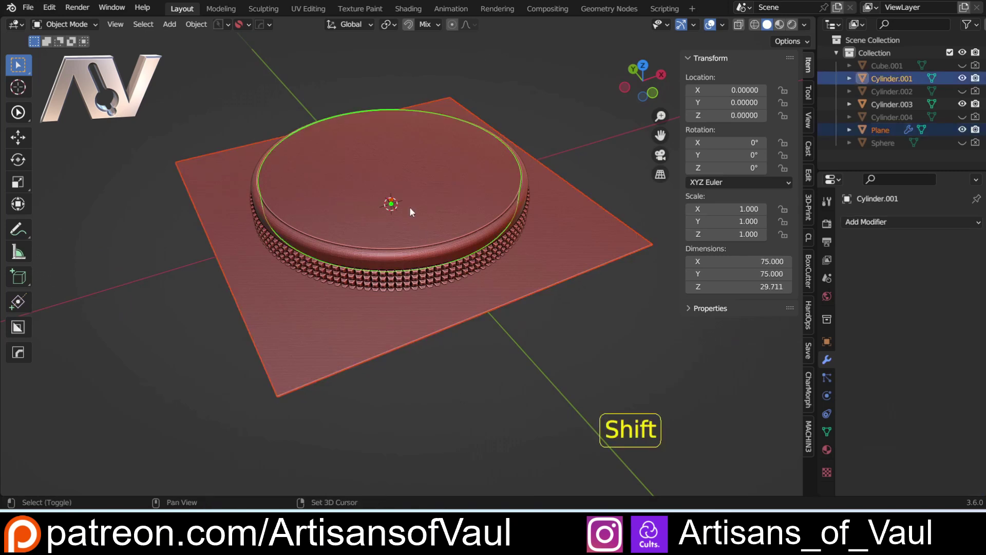
{"action": "middle_click_drag", "start_coordinate": [404, 211], "coordinate": [408, 198]}
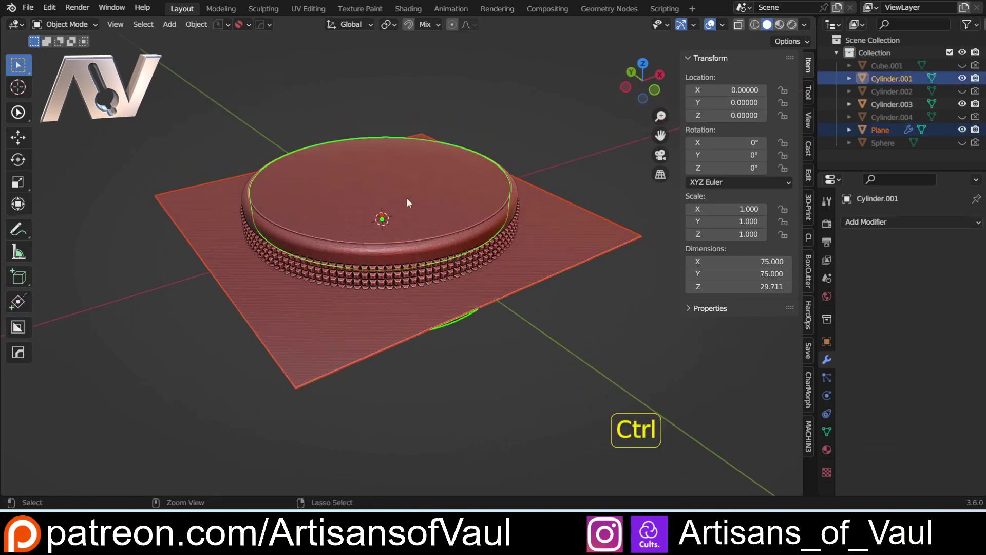
{"action": "key", "text": "ctrl+KP_Subtract"}
{"action": "key", "text": "h"}
{"action": "key", "text": "ctrl+z"}
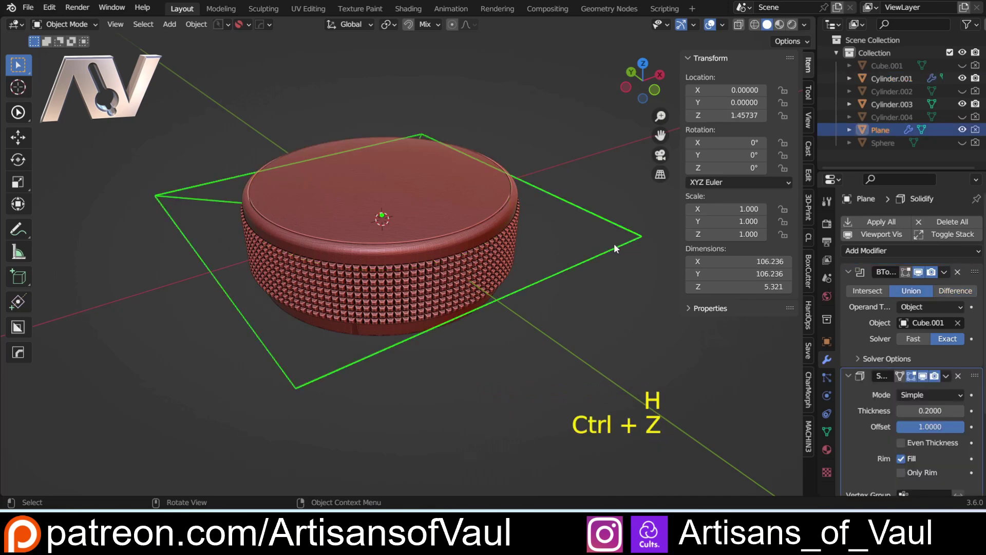
{"action": "key", "text": "h"}
Isolate the grooved cylinder, examine the keyed cut, and set its Difference boolean solver to Fast
{"action": "left_click", "coordinate": [393, 190]}
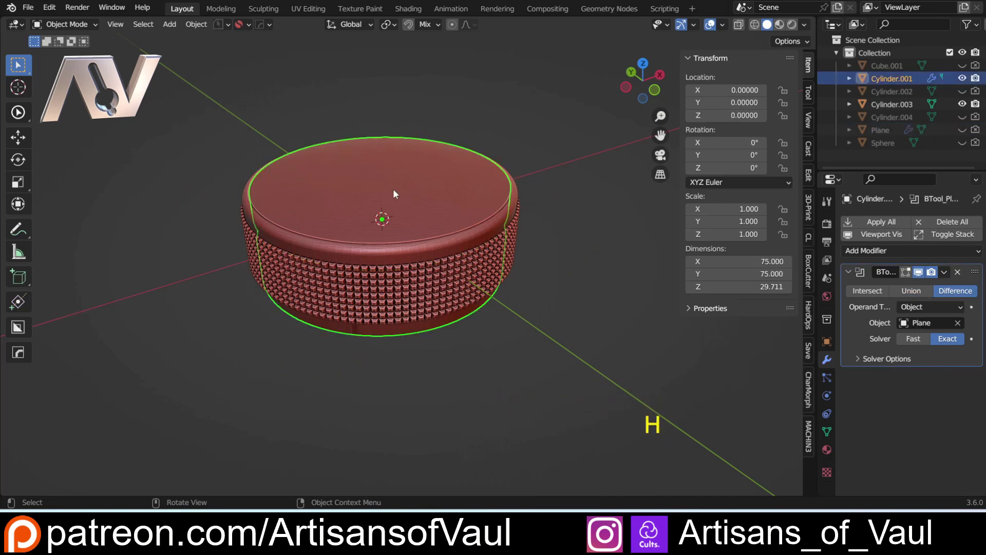
{"action": "key", "text": "KP_Divide"}
{"action": "middle_click_drag", "start_coordinate": [394, 189], "coordinate": [568, 150]}
{"action": "scroll", "coordinate": [403, 227], "scroll_direction": "up", "scroll_amount": 4}
{"action": "scroll", "coordinate": [456, 231], "scroll_direction": "down", "scroll_amount": 4}
{"action": "middle_click_drag", "start_coordinate": [516, 255], "coordinate": [374, 270], "text": "shift"}
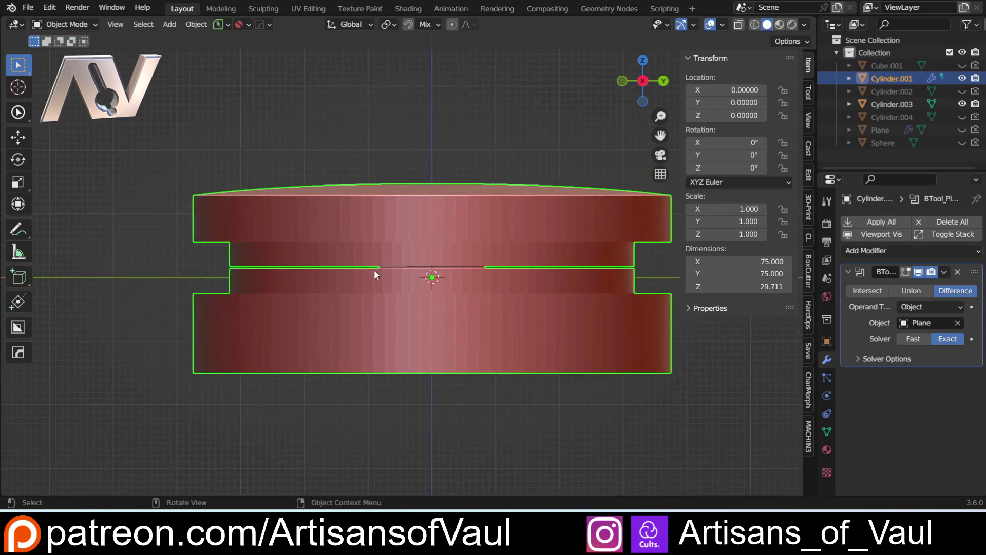
{"action": "scroll", "coordinate": [374, 270], "scroll_direction": "up", "scroll_amount": 1}
{"action": "middle_click_drag", "start_coordinate": [262, 312], "coordinate": [360, 258]}
{"action": "scroll", "coordinate": [347, 230], "scroll_direction": "up", "scroll_amount": 3}
{"action": "left_click", "coordinate": [913, 339]}
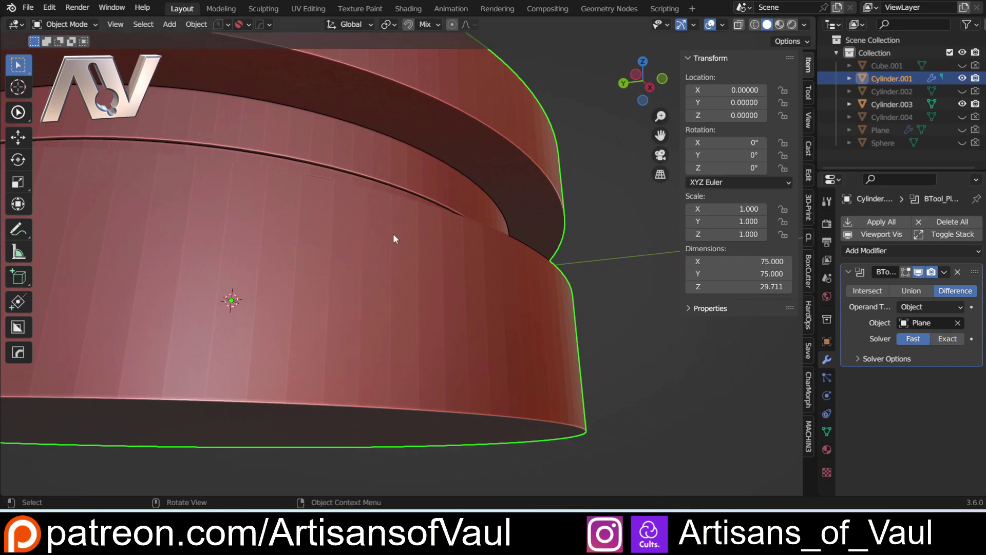
Check the cut around the groove and apply the Difference boolean modifier to the grooved cylinder
{"action": "scroll", "coordinate": [337, 220], "scroll_direction": "down", "scroll_amount": 3}
{"action": "scroll", "coordinate": [341, 199], "scroll_direction": "down", "scroll_amount": 4}
{"action": "middle_click_drag", "start_coordinate": [340, 199], "coordinate": [335, 239]}
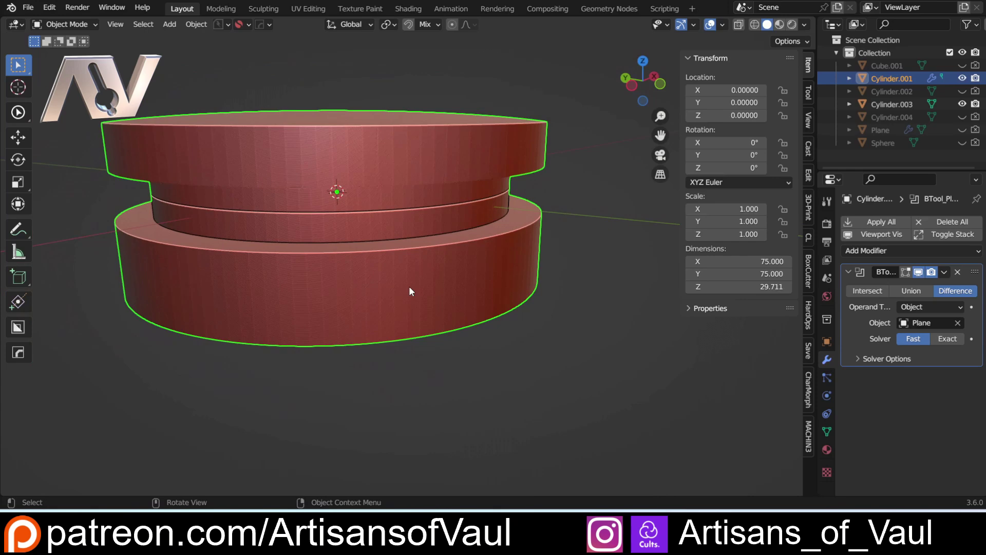
{"action": "middle_click_drag", "start_coordinate": [251, 315], "coordinate": [355, 286], "text": "shift"}
{"action": "scroll", "coordinate": [337, 313], "scroll_direction": "up", "scroll_amount": 3}
{"action": "scroll", "coordinate": [355, 287], "scroll_direction": "down", "scroll_amount": 2}
{"action": "left_click", "coordinate": [615, 371]}
{"action": "left_click", "coordinate": [461, 297]}
{"action": "scroll", "coordinate": [461, 297], "scroll_direction": "up", "scroll_amount": 2}
{"action": "middle_click_drag", "start_coordinate": [461, 297], "coordinate": [463, 301]}
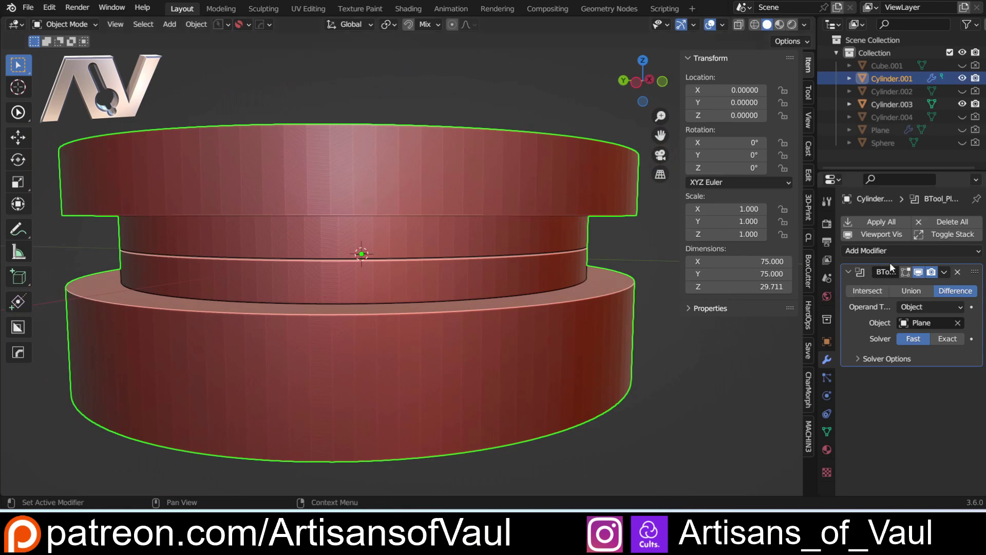
{"action": "left_click", "coordinate": [957, 271]}
Run the MACHIN3 Clean Up on the cylinder's mesh in Edit Mode and check the geometry along the cut
{"action": "key", "text": "Tab"}
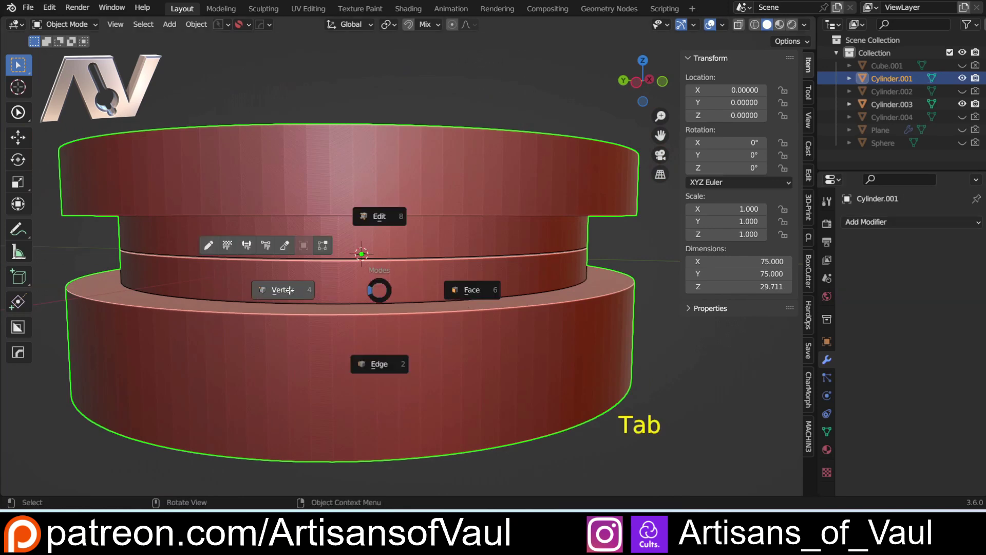
{"action": "key", "text": "3"}
{"action": "scroll", "coordinate": [403, 279], "scroll_direction": "down", "scroll_amount": 2}
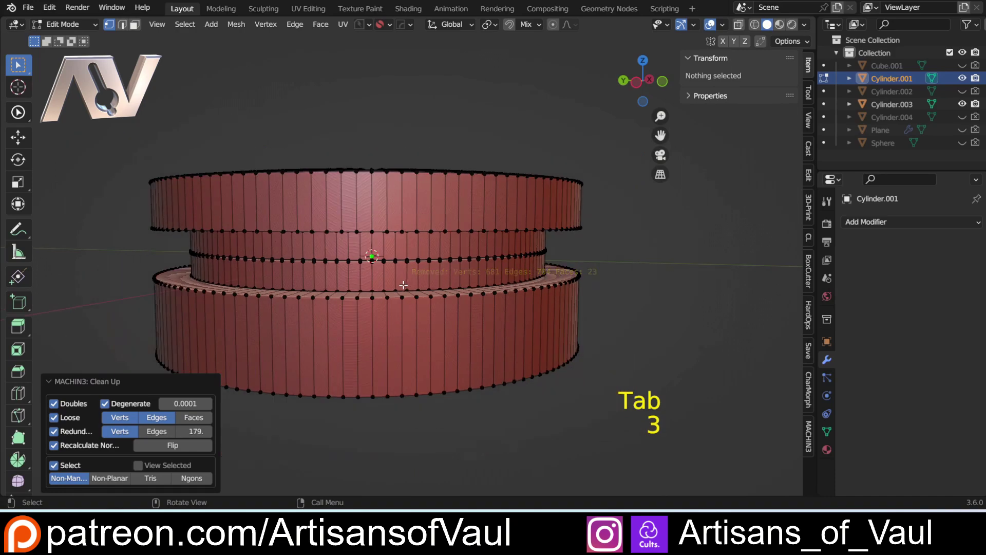
{"action": "middle_click_drag", "start_coordinate": [403, 279], "coordinate": [392, 304]}
{"action": "scroll", "coordinate": [392, 304], "scroll_direction": "up", "scroll_amount": 2}
{"action": "scroll", "coordinate": [469, 255], "scroll_direction": "up", "scroll_amount": 2}
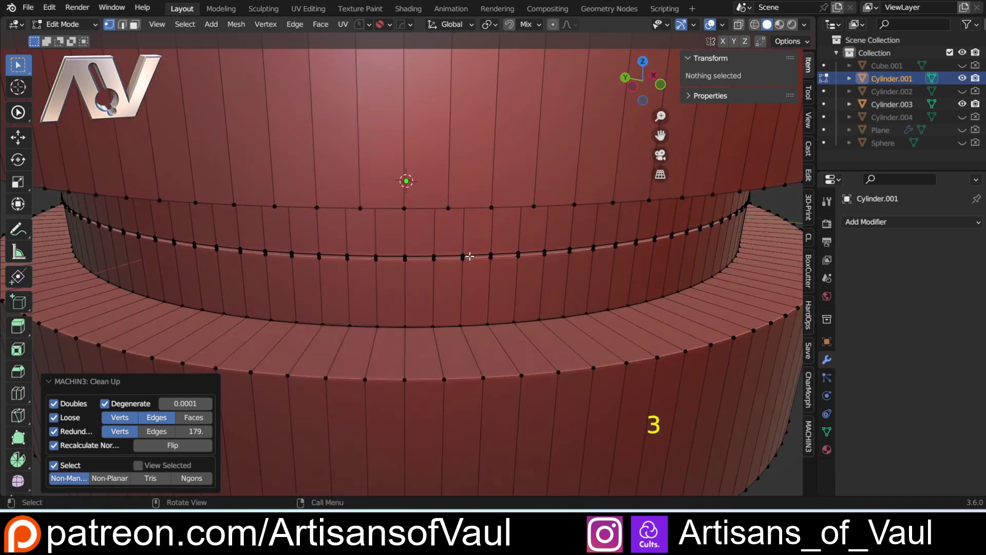
{"action": "mouse_move", "coordinate": [469, 256]}
{"action": "middle_mouse_down"}
{"action": "mouse_move", "coordinate": [457, 246]}
{"action": "mouse_move", "coordinate": [464, 237]}
{"action": "middle_mouse_up"}
{"action": "scroll", "coordinate": [460, 245], "scroll_direction": "down", "scroll_amount": 5}
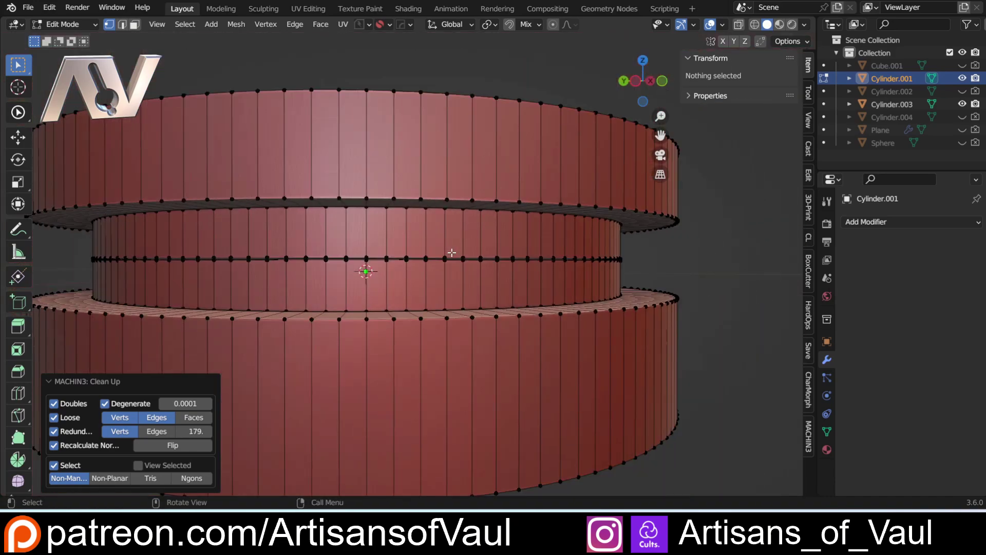
Separate the cylinder mesh by loose parts and return to Object Mode
{"action": "key", "text": "p"}
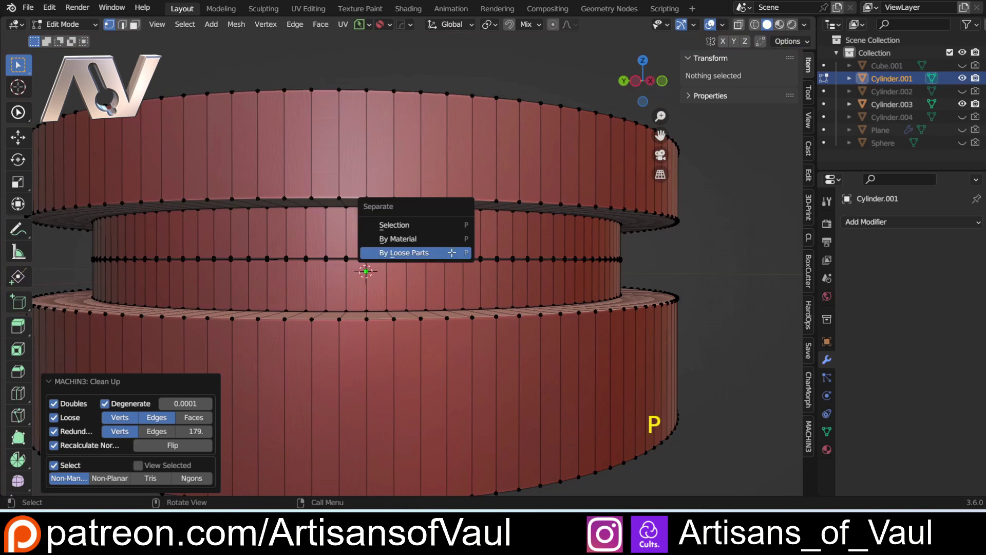
{"action": "left_click", "coordinate": [453, 256]}
{"action": "key", "text": "Tab"}
Raise the upper half about 19.2 along Z, clear of the lower half with the tapered key
{"action": "left_click", "coordinate": [491, 227]}
{"action": "key", "text": "g"}
{"action": "key", "text": "z"}
{"action": "left_click", "coordinate": [583, 190]}
{"action": "mouse_move", "coordinate": [455, 219]}
{"action": "middle_mouse_down"}
{"action": "mouse_move", "coordinate": [450, 160]}
{"action": "mouse_move", "coordinate": [442, 214]}
{"action": "middle_mouse_up"}
{"action": "left_click", "coordinate": [570, 289]}
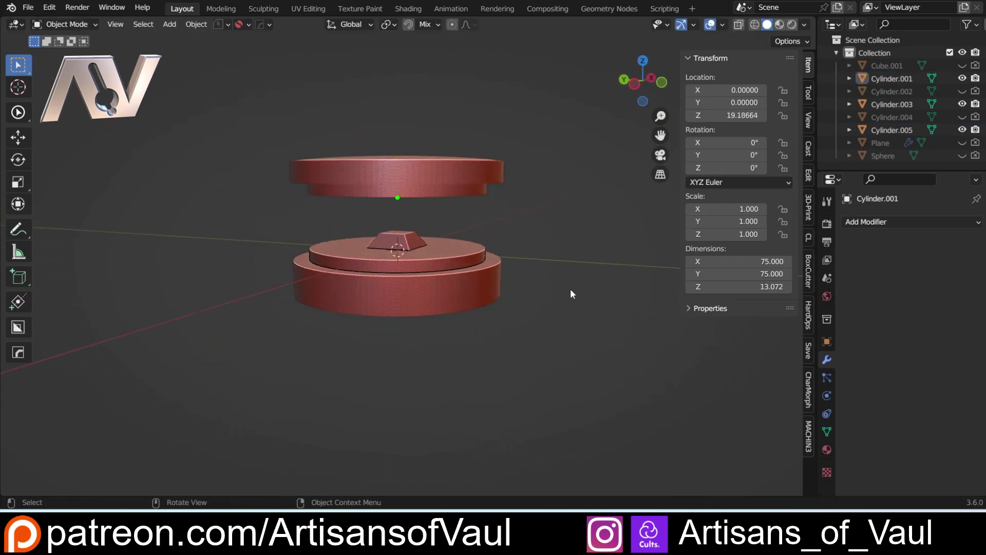
Leave the isolated view and lower the keyed bottom half along Z, clear of the knurled ring
{"action": "key", "text": "KP_Divide"}
{"action": "middle_click_drag", "start_coordinate": [432, 391], "coordinate": [414, 361]}
{"action": "left_click", "coordinate": [412, 364]}
{"action": "key", "text": "g"}
{"action": "key", "text": "z"}
{"action": "left_click", "coordinate": [403, 456]}
{"action": "middle_click_drag", "start_coordinate": [403, 456], "coordinate": [580, 290], "text": "shift"}
Lower the knurled ring about 20.9 along Z so it fits around the keyed bottom half
{"action": "left_click", "coordinate": [456, 266]}
{"action": "middle_click_drag", "start_coordinate": [456, 267], "coordinate": [559, 249]}
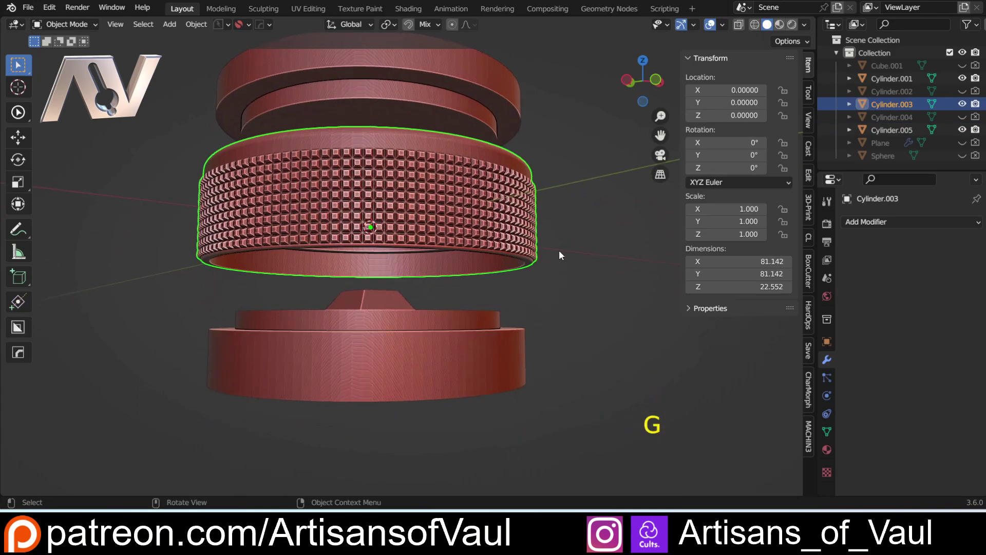
{"action": "key", "text": "g"}
{"action": "key", "text": "z"}
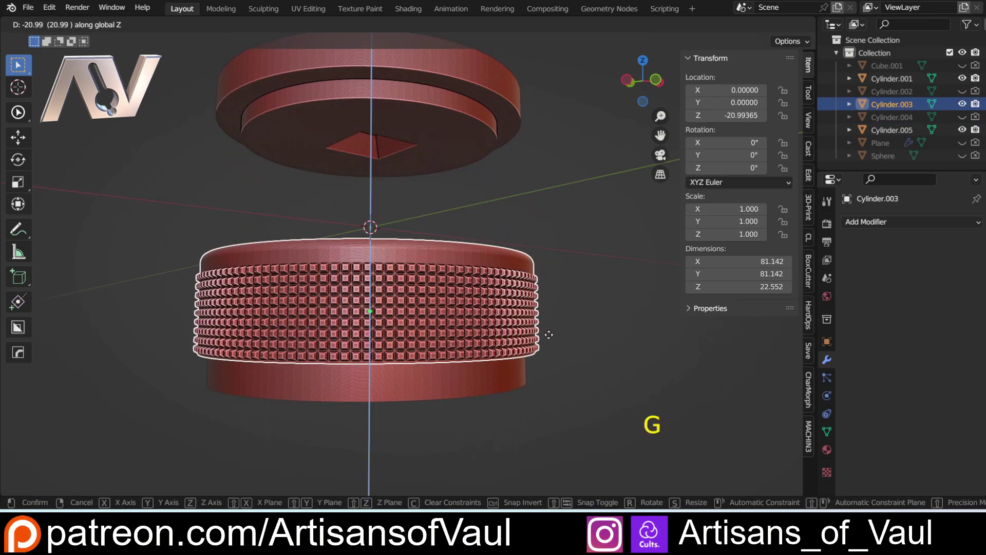
{"action": "key", "text": "Return"}
Lower the upper half about 39.6 along Z into the knurled ring to close the container
{"action": "left_click", "coordinate": [465, 153]}
{"action": "middle_click_drag", "start_coordinate": [488, 163], "coordinate": [478, 204]}
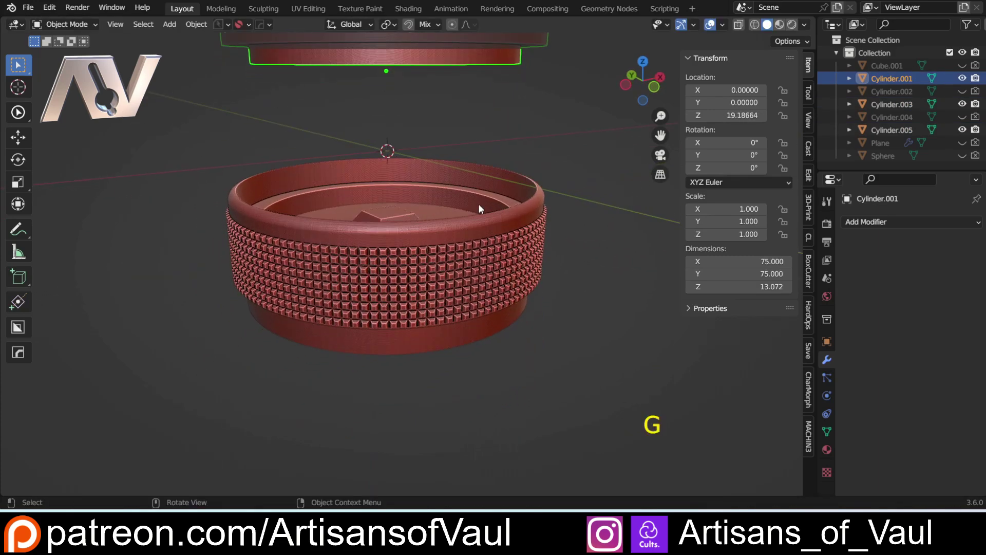
{"action": "key", "text": "g"}
{"action": "key", "text": "z"}
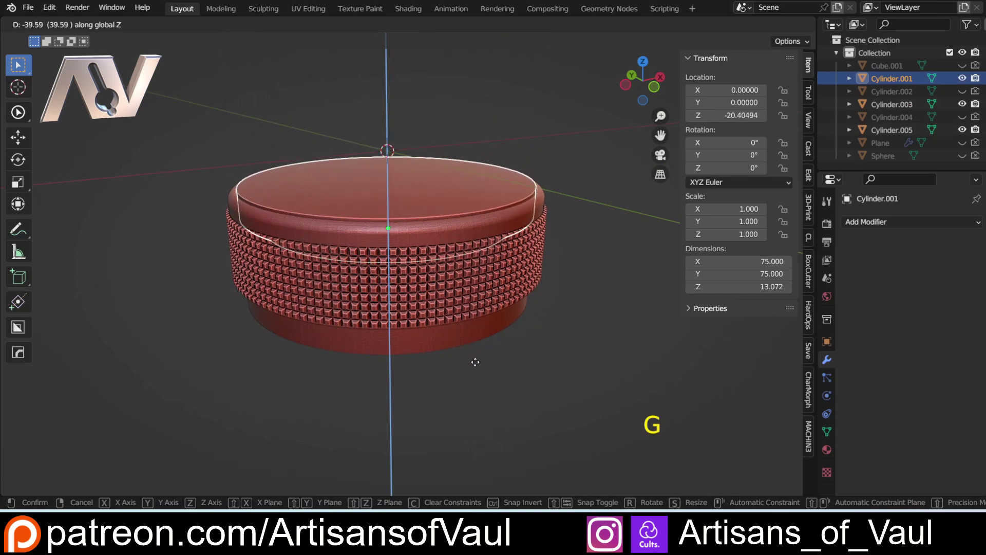
{"action": "key", "text": "Return"}
{"action": "left_click", "coordinate": [579, 299]}
Rotate the knurled ring about -9.8° around the Z axis on the assembled container
{"action": "scroll", "coordinate": [576, 300], "scroll_direction": "down", "scroll_amount": 4}
{"action": "middle_click_drag", "start_coordinate": [510, 302], "coordinate": [497, 357]}
{"action": "middle_click_drag", "start_coordinate": [424, 332], "coordinate": [418, 366], "text": "shift"}
{"action": "scroll", "coordinate": [409, 317], "scroll_direction": "up", "scroll_amount": 3}
{"action": "left_click", "coordinate": [410, 321]}
{"action": "middle_click_drag", "start_coordinate": [569, 334], "coordinate": [590, 273]}
{"action": "key", "text": "r"}
{"action": "key", "text": "z"}
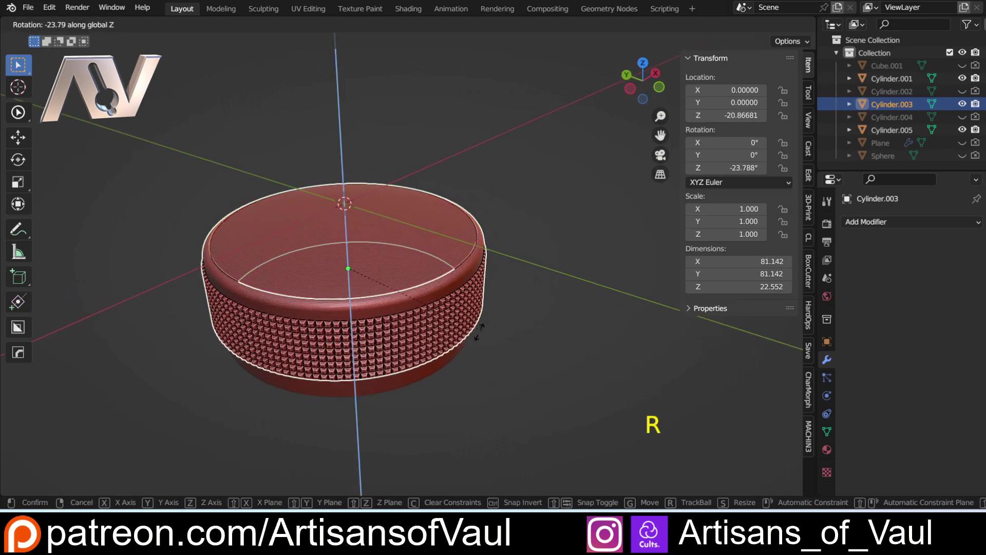
{"action": "left_click", "coordinate": [552, 307]}
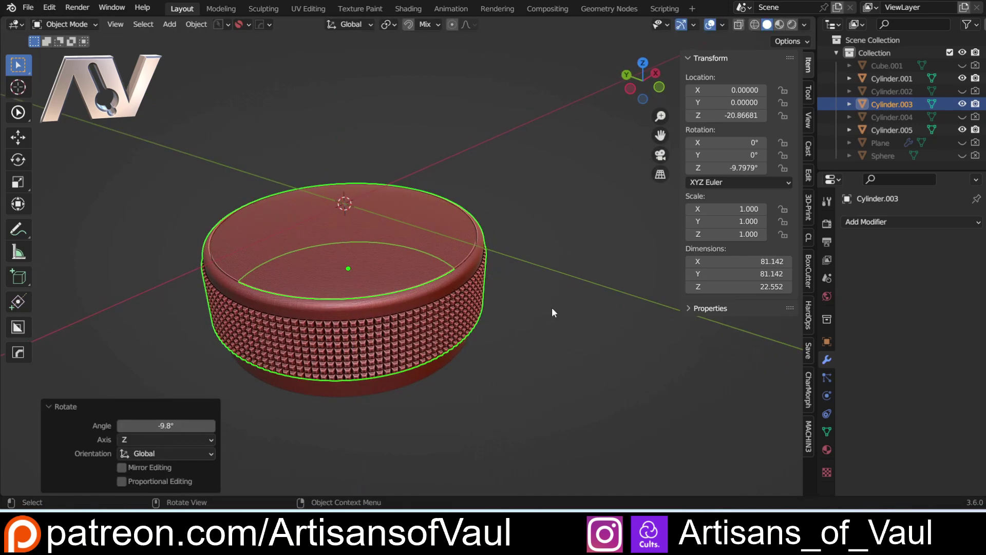